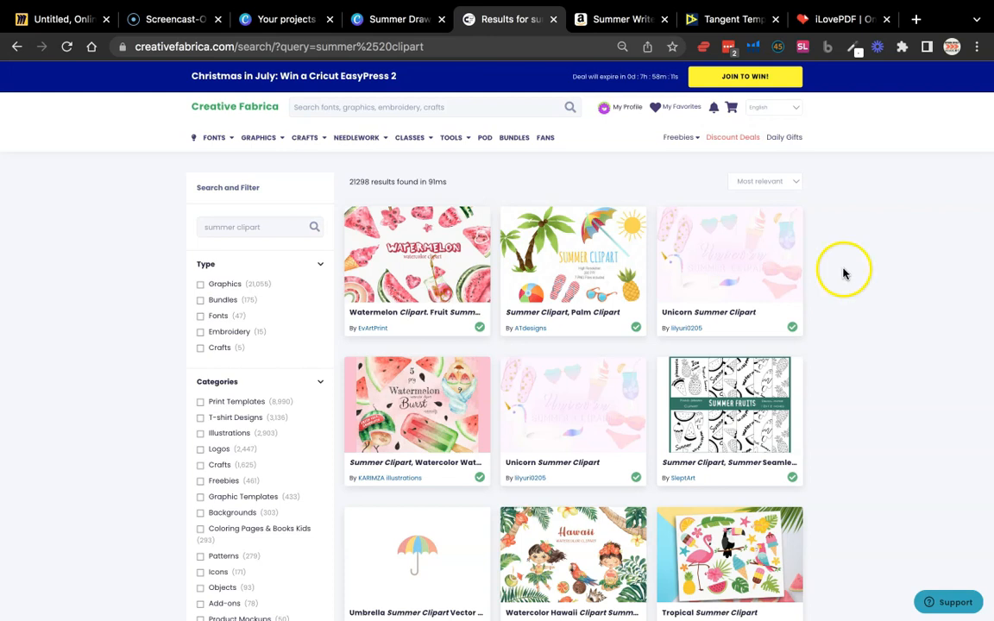
# Switch to the Amazon listing for the Summer Write and Draw Journal for Kids and examine its price history and sales rank figures
pyautogui.click(598, 21)
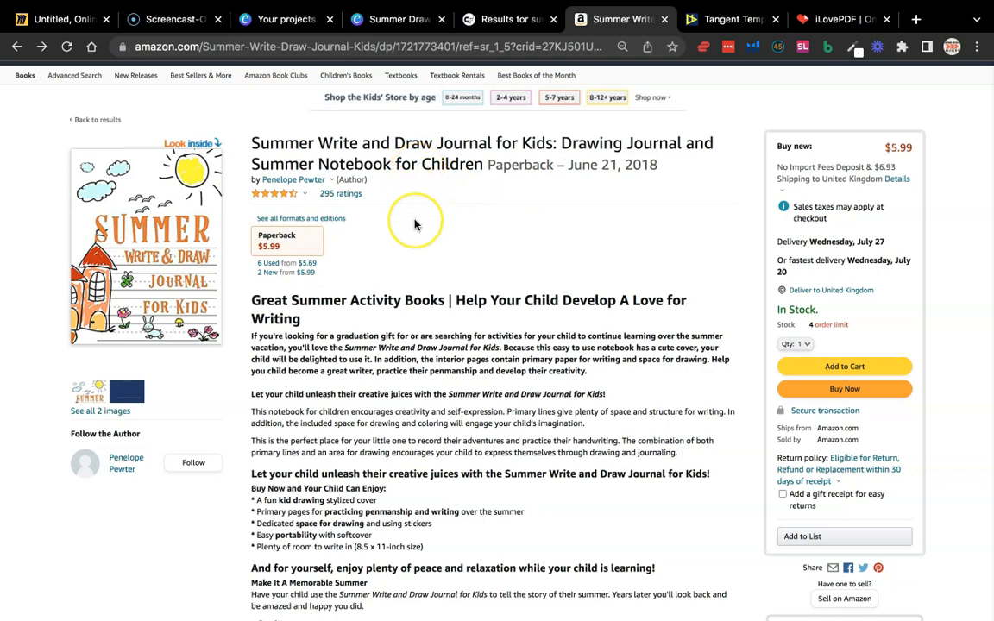
pyautogui.scroll(-10, 416, 222)
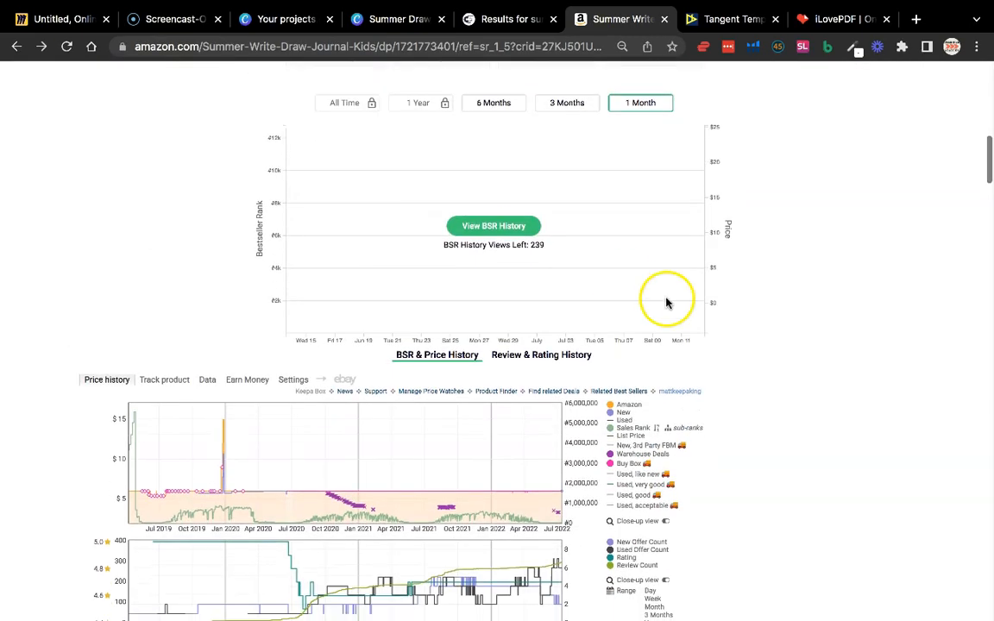
pyautogui.scroll(-5, 750, 328)
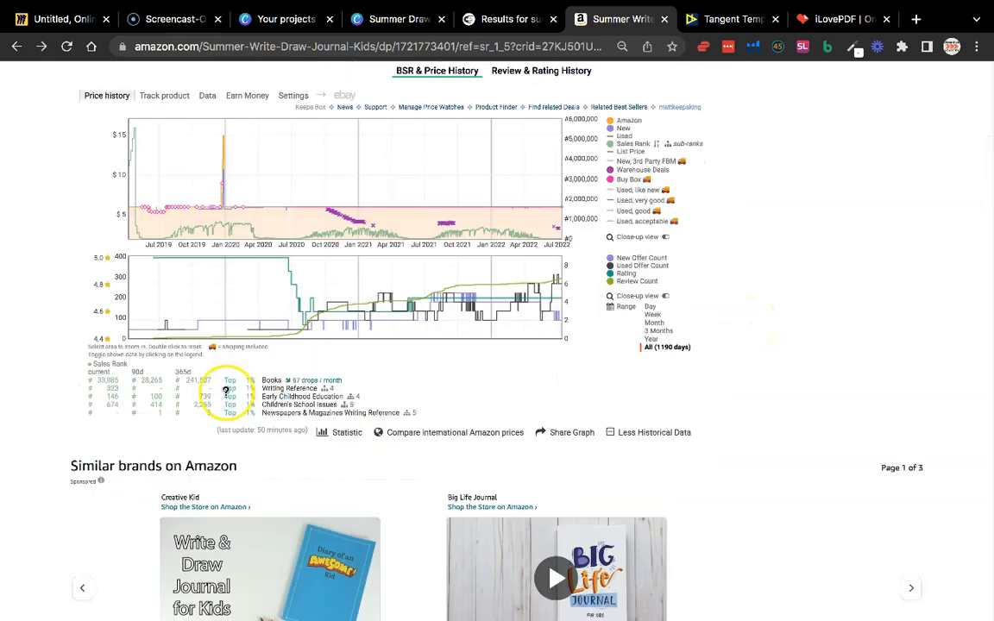
pyautogui.scroll(-10, 225, 395)
pyautogui.scroll(12, 224, 396)
pyautogui.scroll(6, 226, 391)
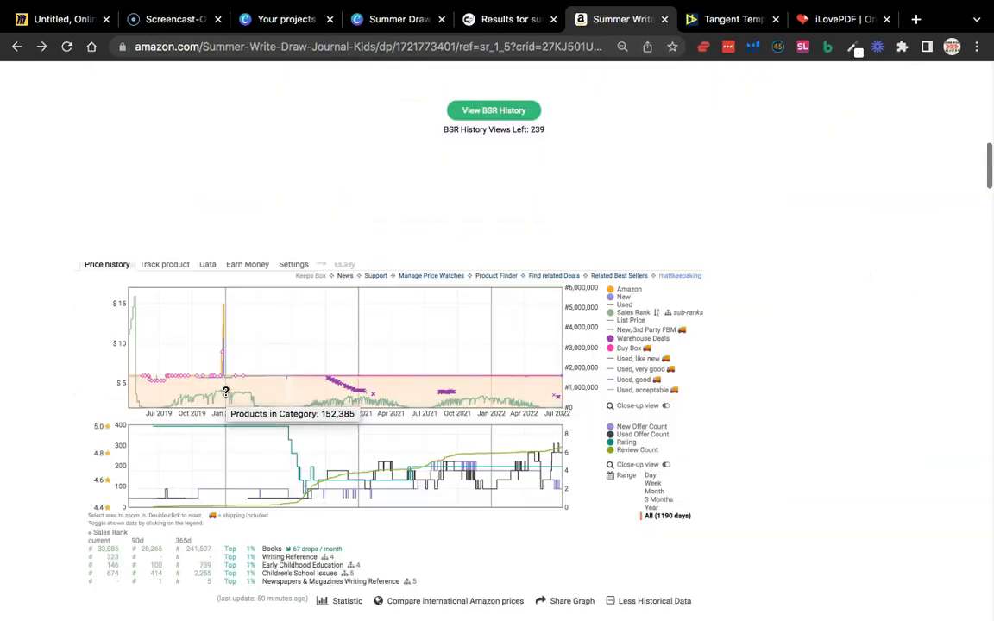
pyautogui.scroll(-6, 225, 391)
pyautogui.scroll(5, 421, 328)
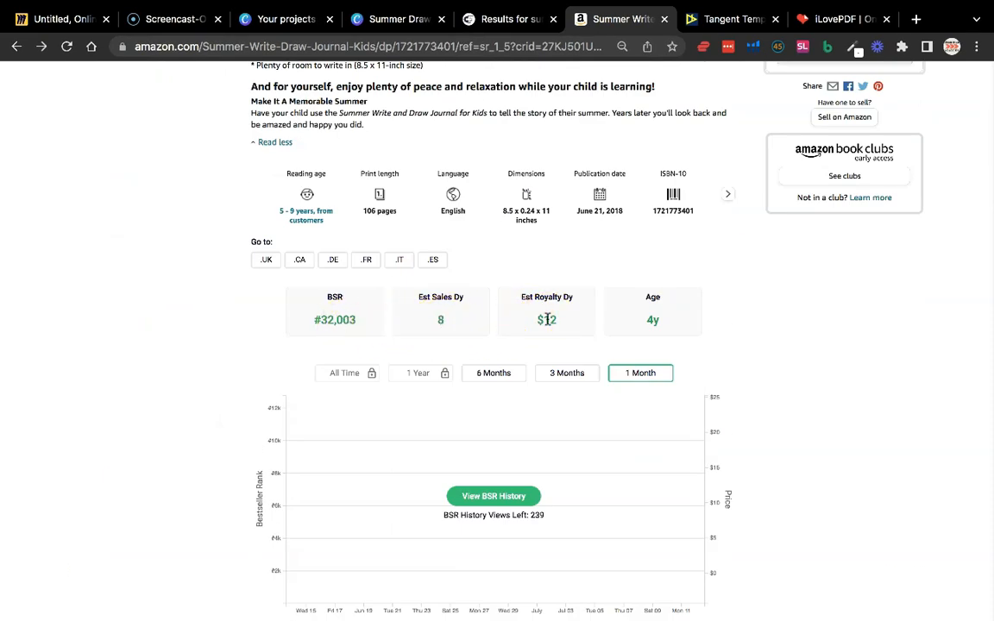
# Load the journal's BSR history chart and show it over 6 months
pyautogui.scroll(-1, 544, 337)
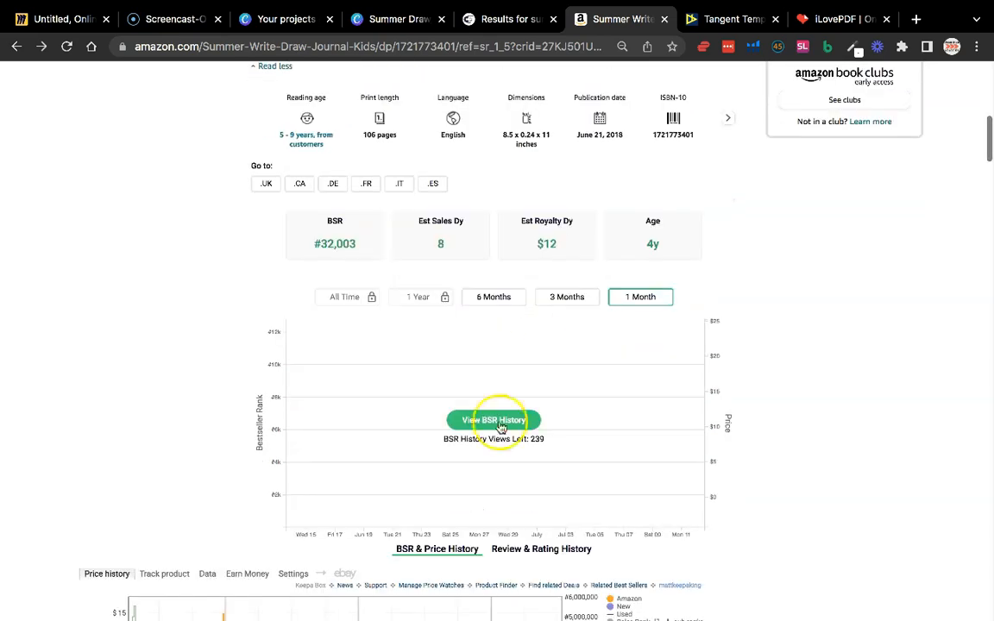
pyautogui.click(513, 299)
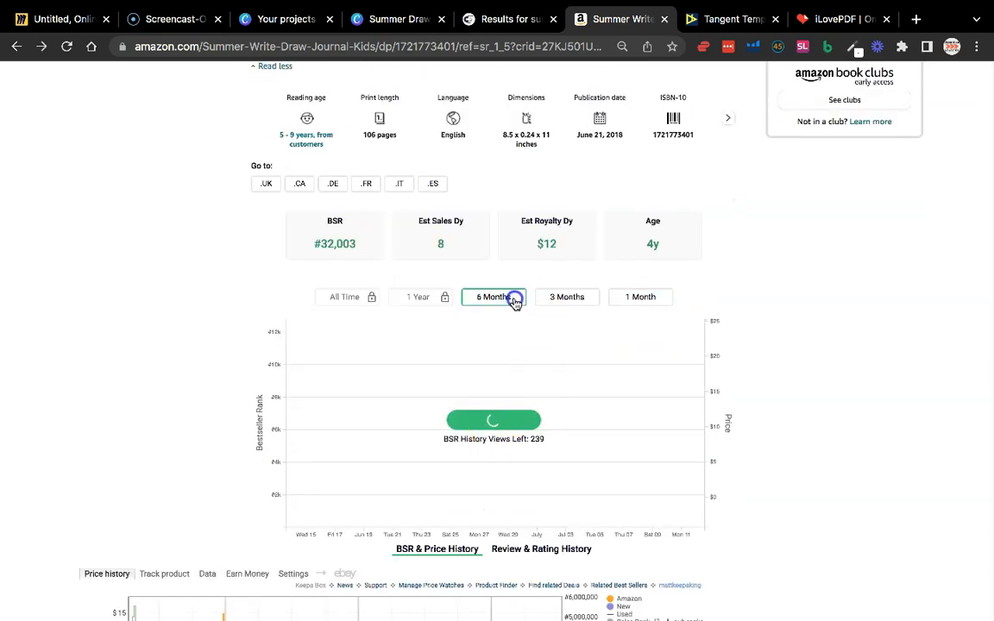
pyautogui.moveTo(586, 339)
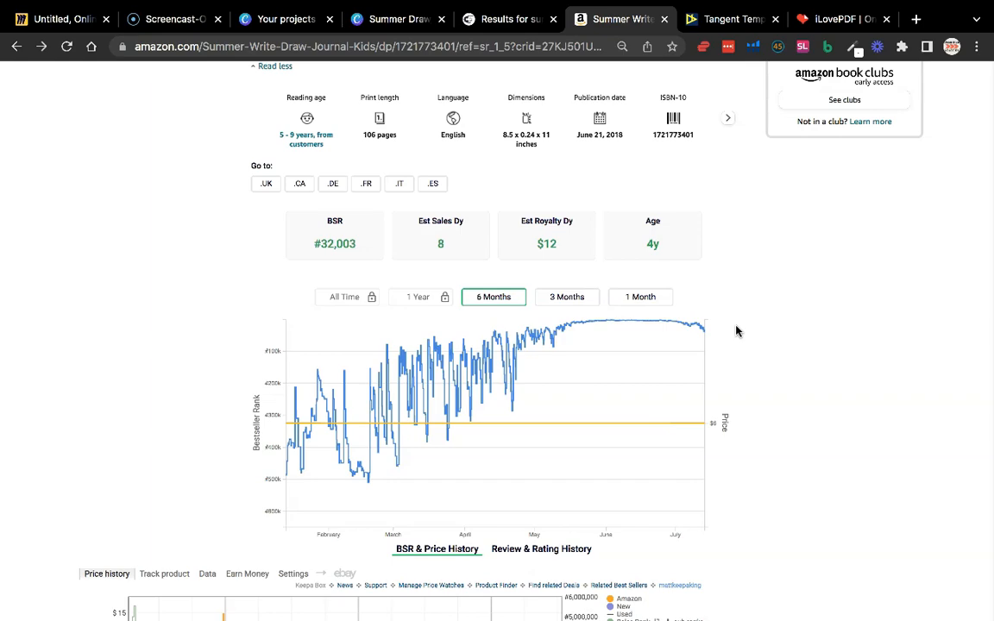
# Open the journal's Look Inside sample, review its cover, title page and write-and-draw interior pages, and close the sample
pyautogui.scroll(10, 736, 331)
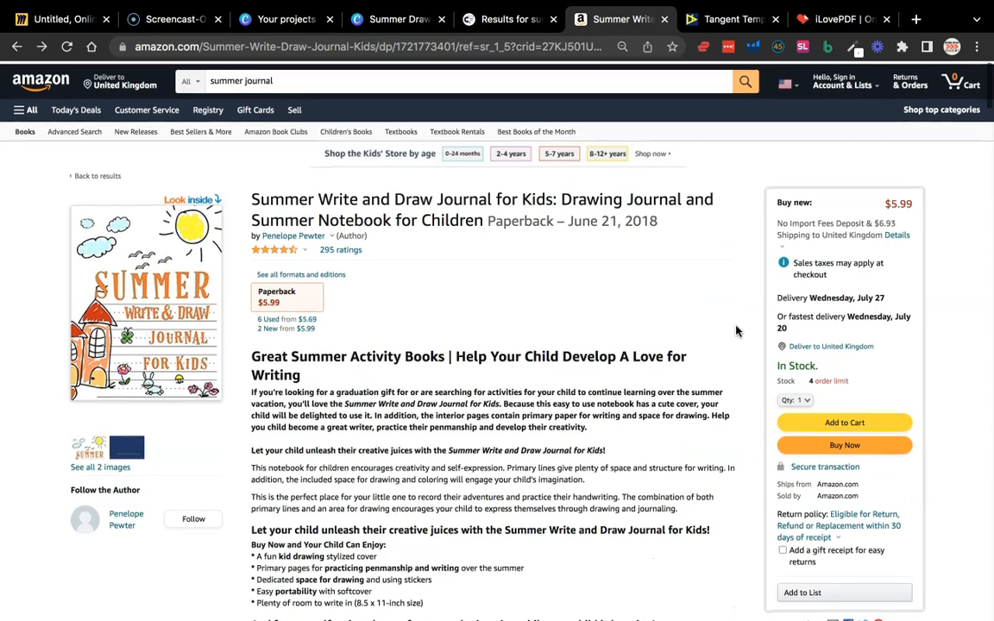
pyautogui.click(144, 344)
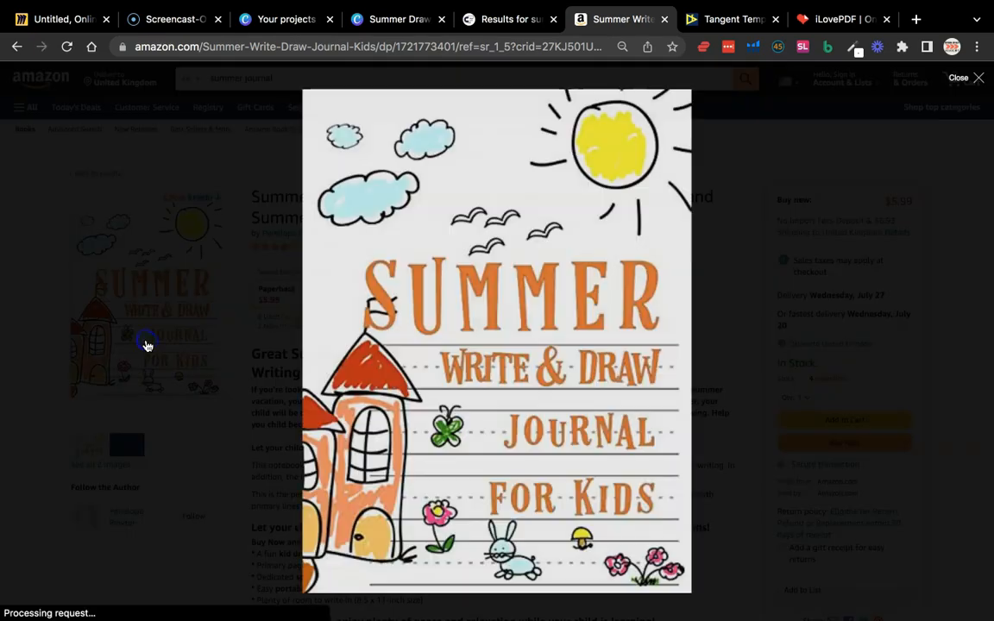
pyautogui.scroll(-10, 630, 324)
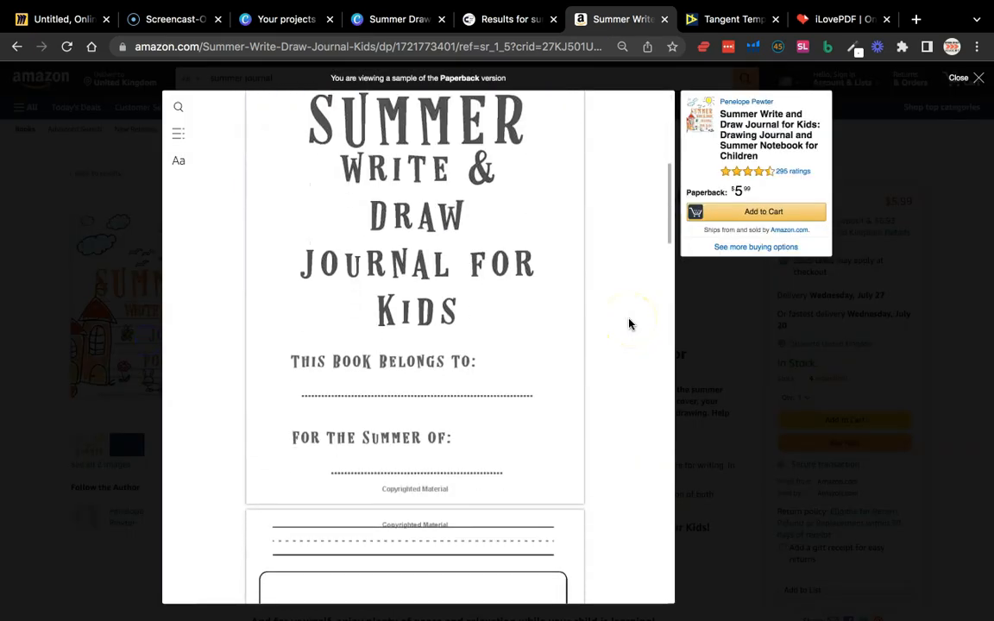
pyautogui.scroll(-5, 629, 323)
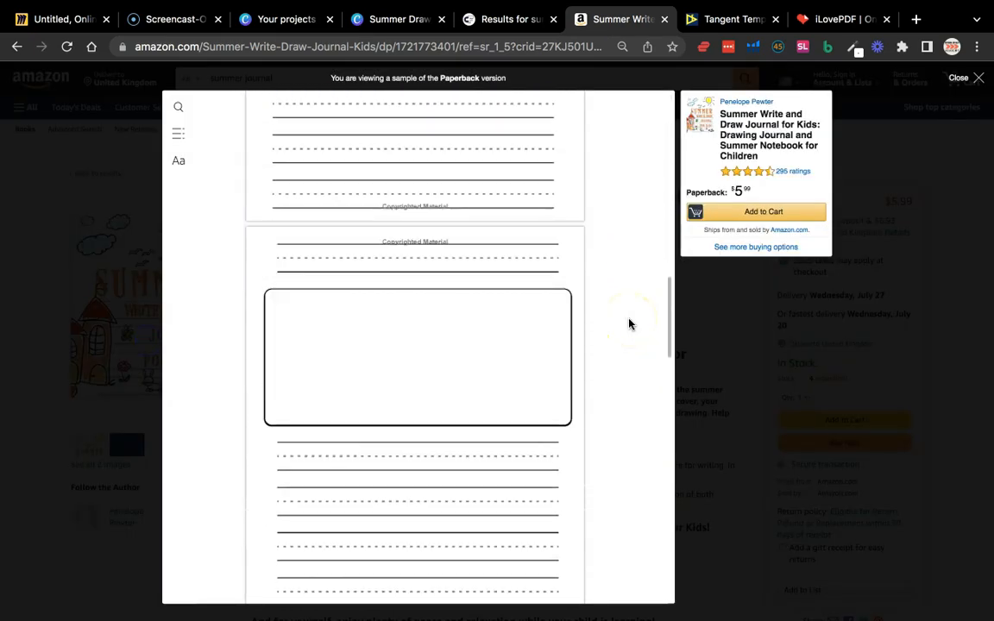
pyautogui.scroll(-10, 630, 323)
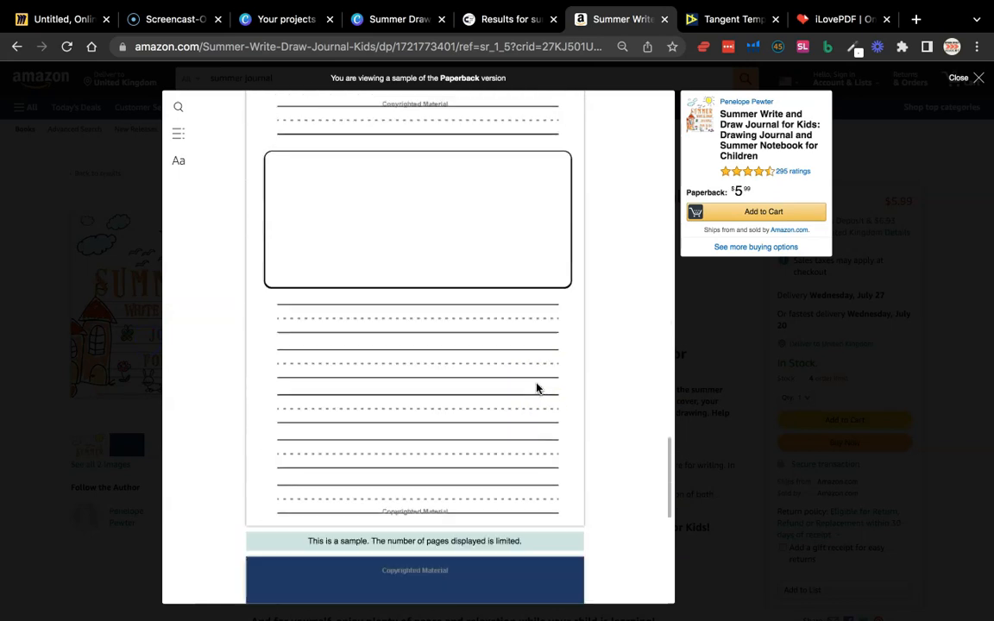
pyautogui.scroll(-3, 536, 389)
pyautogui.scroll(7, 553, 261)
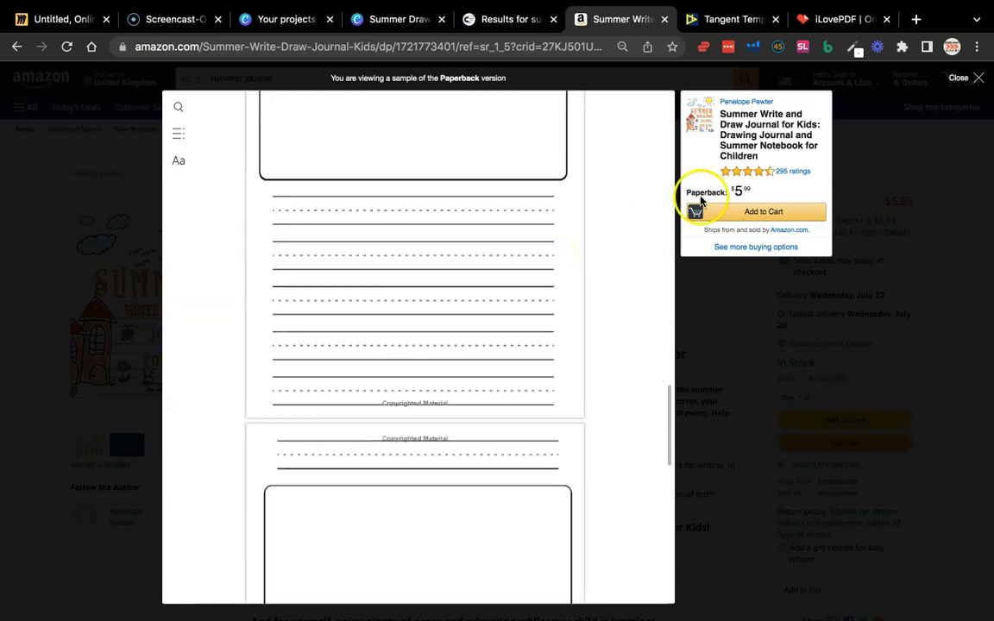
pyautogui.scroll(-3, 495, 268)
pyautogui.scroll(4, 495, 271)
pyautogui.scroll(10, 496, 272)
pyautogui.click(518, 372)
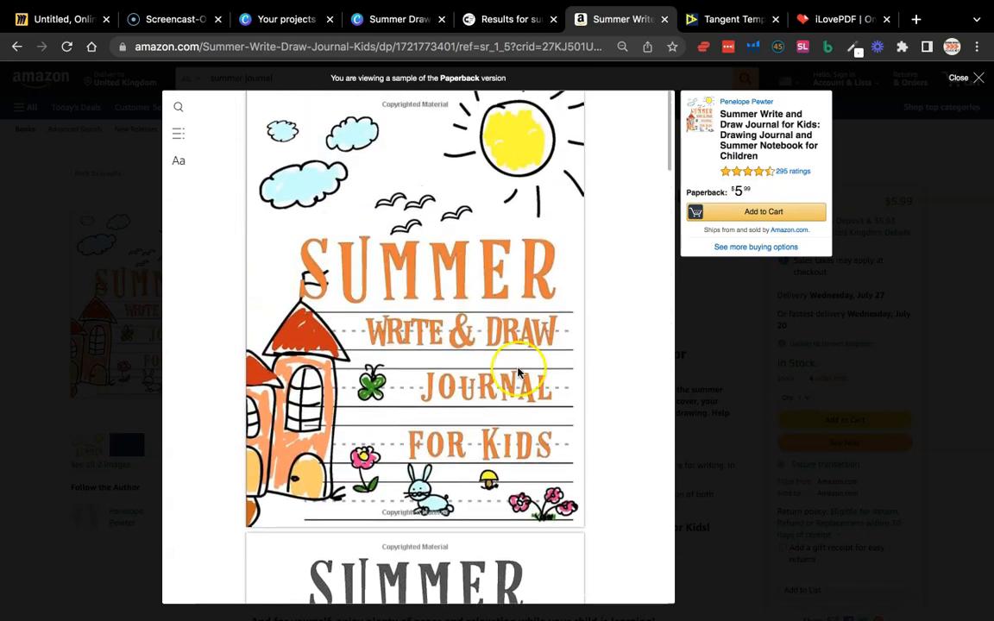
pyautogui.click(785, 371)
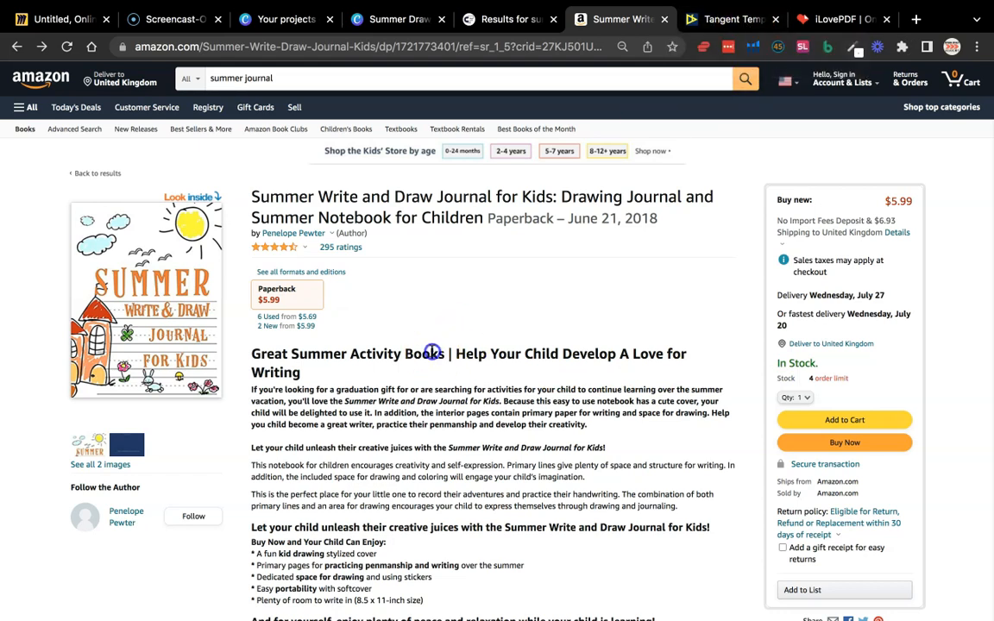
# Switch to Tangent Templates and browse the interior templates for a layout with a drawing box and handwriting lines
pyautogui.click(732, 19)
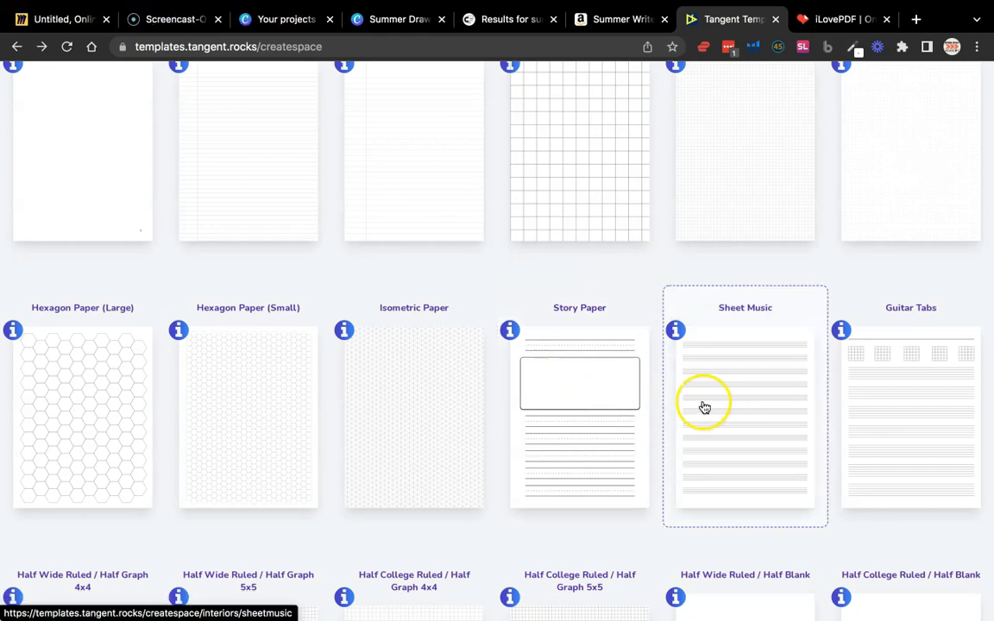
pyautogui.scroll(5, 606, 401)
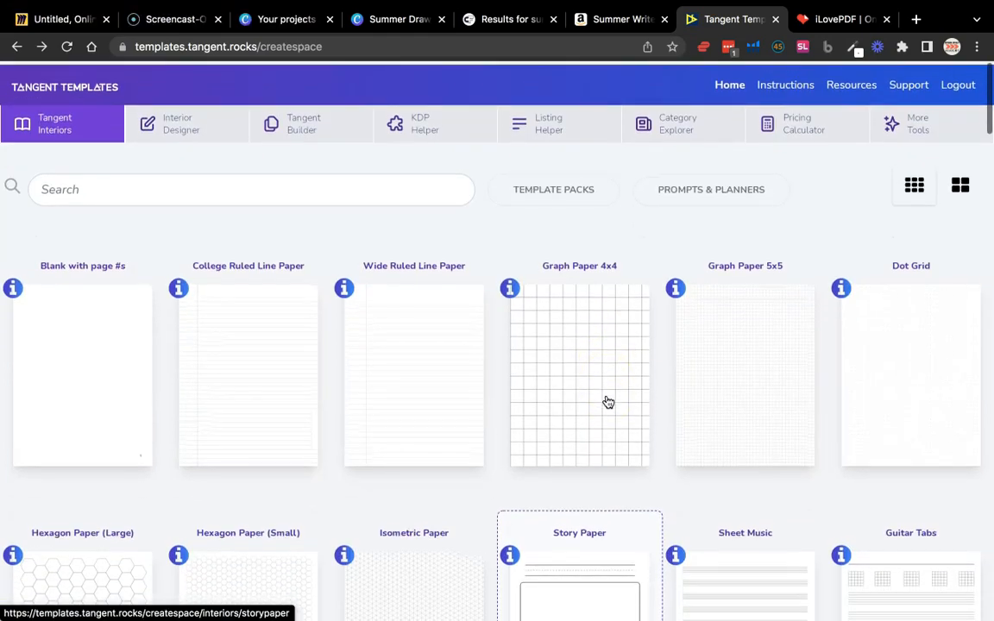
pyautogui.scroll(-3, 634, 533)
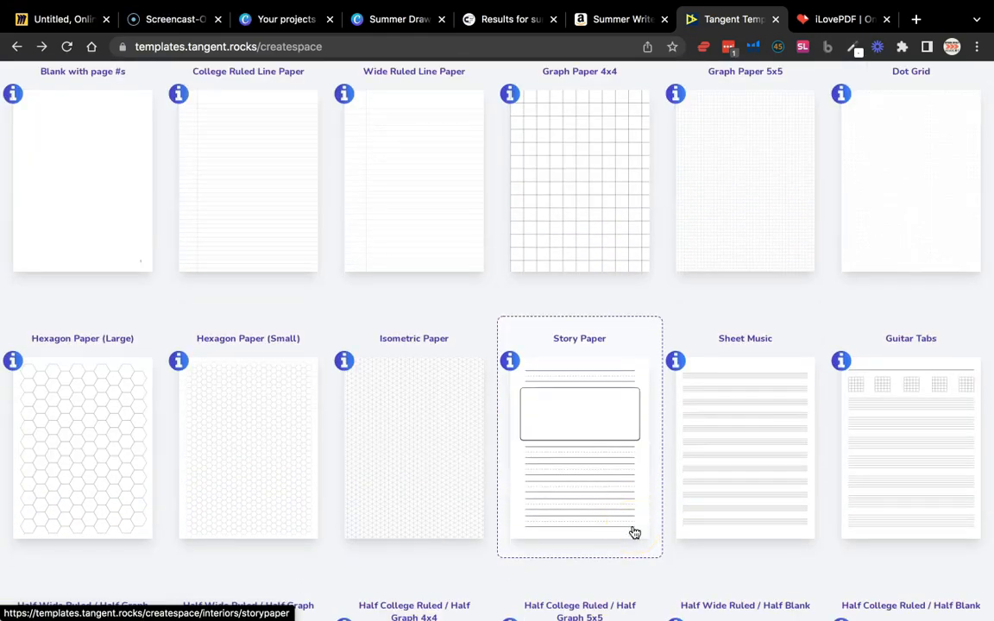
pyautogui.scroll(-15, 634, 533)
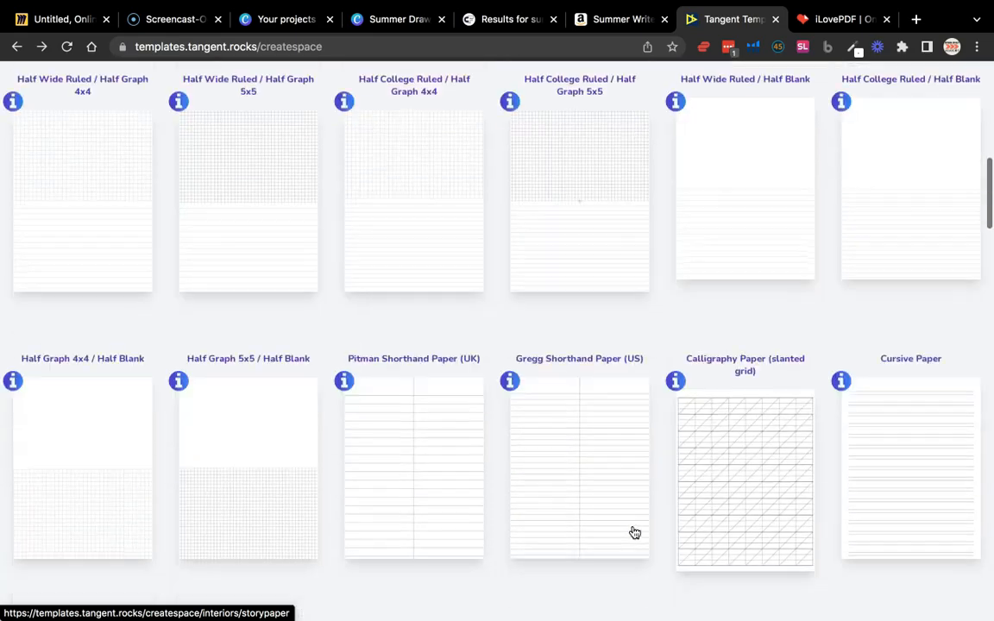
pyautogui.scroll(-10, 634, 533)
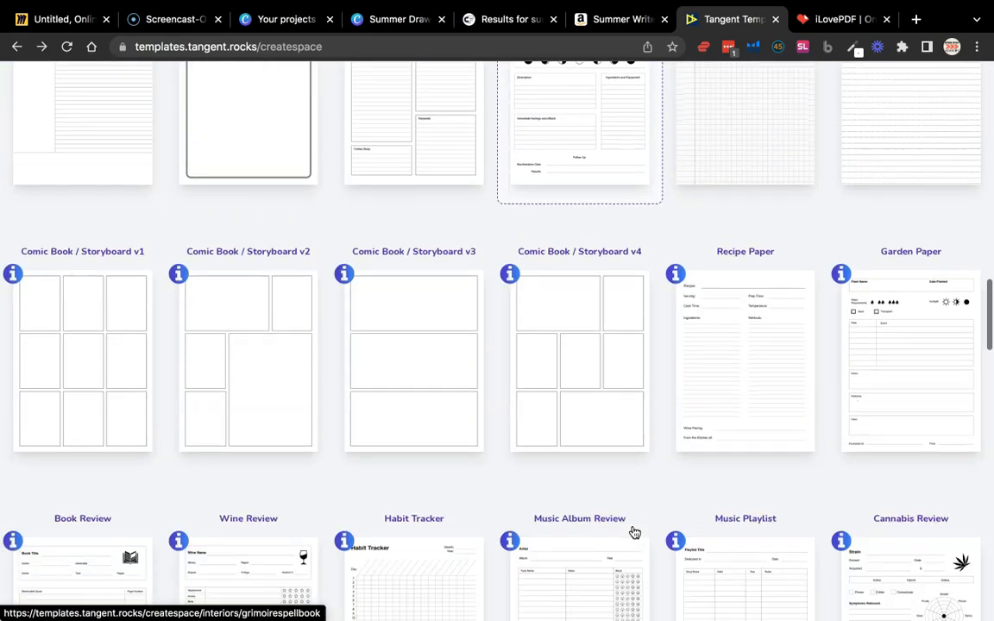
pyautogui.scroll(-2, 634, 532)
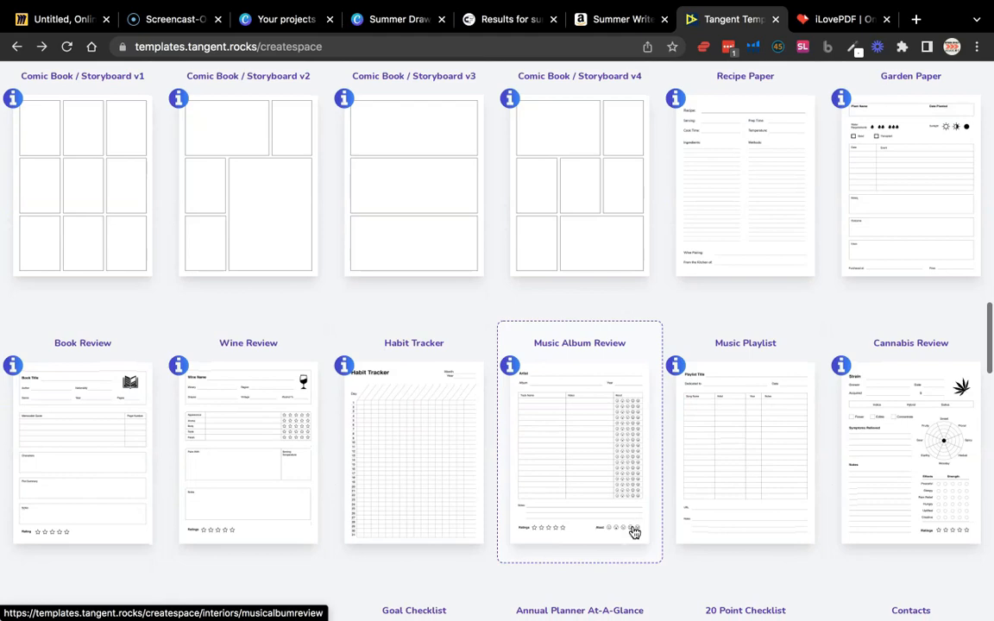
pyautogui.scroll(20, 634, 532)
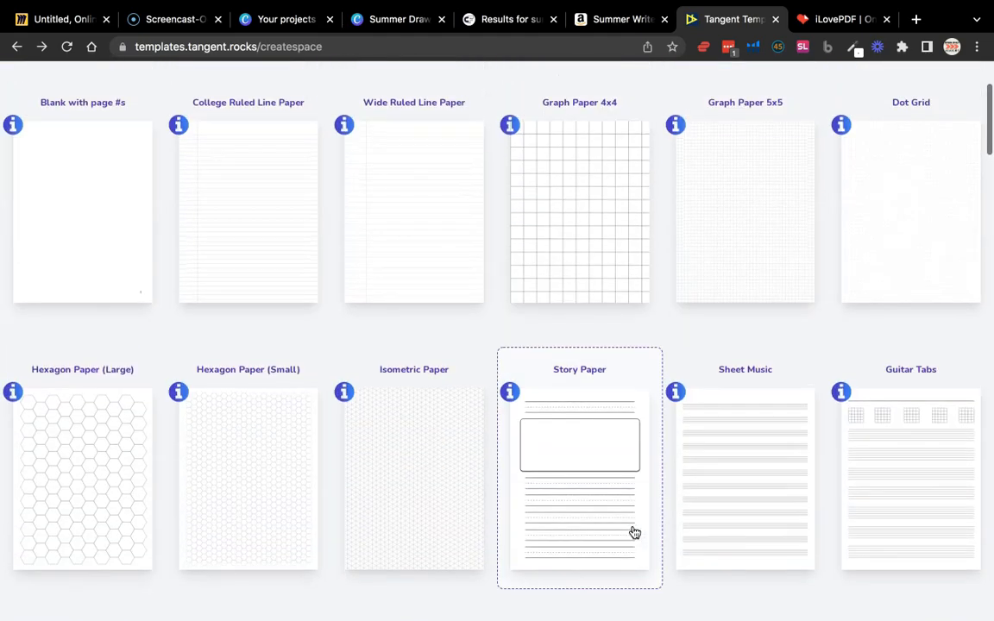
pyautogui.click(397, 20)
pyautogui.click(721, 19)
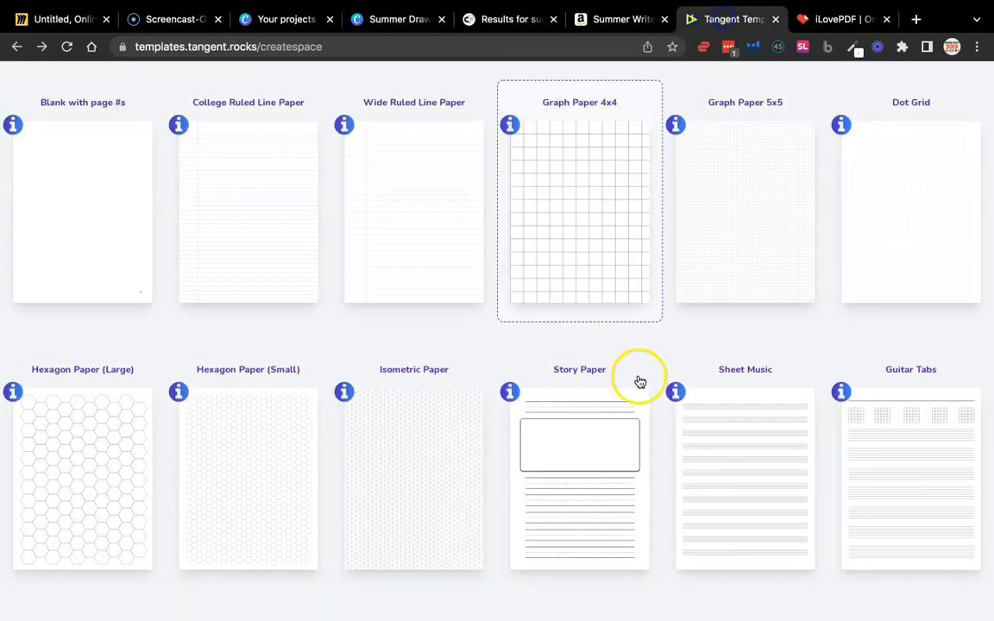
# Open the Story Paper interior and set it to 6 x 9 trim size, 120 pages and bleed Yes
pyautogui.click(623, 448)
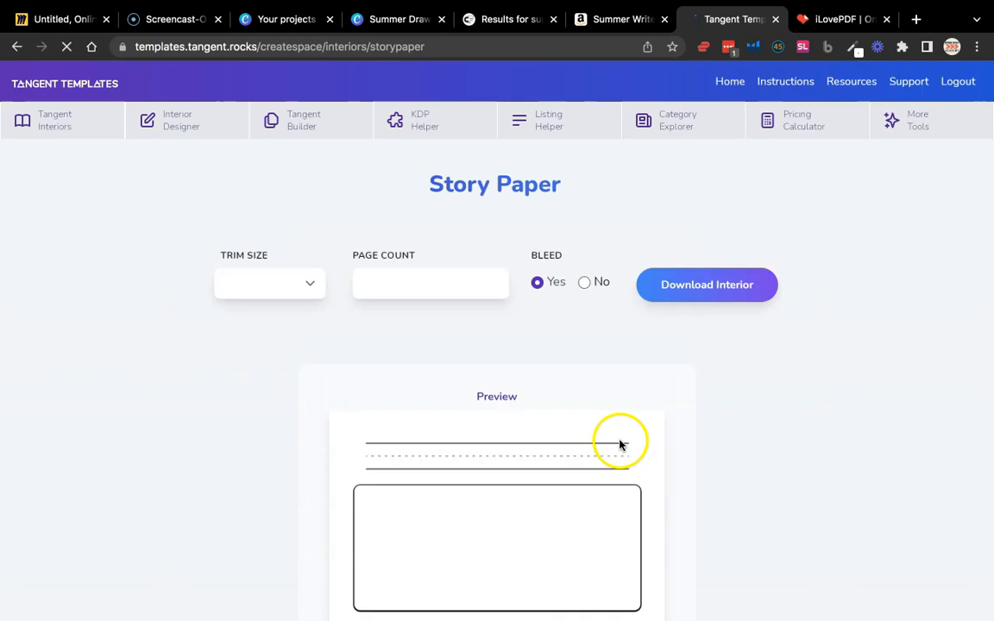
pyautogui.click(269, 287)
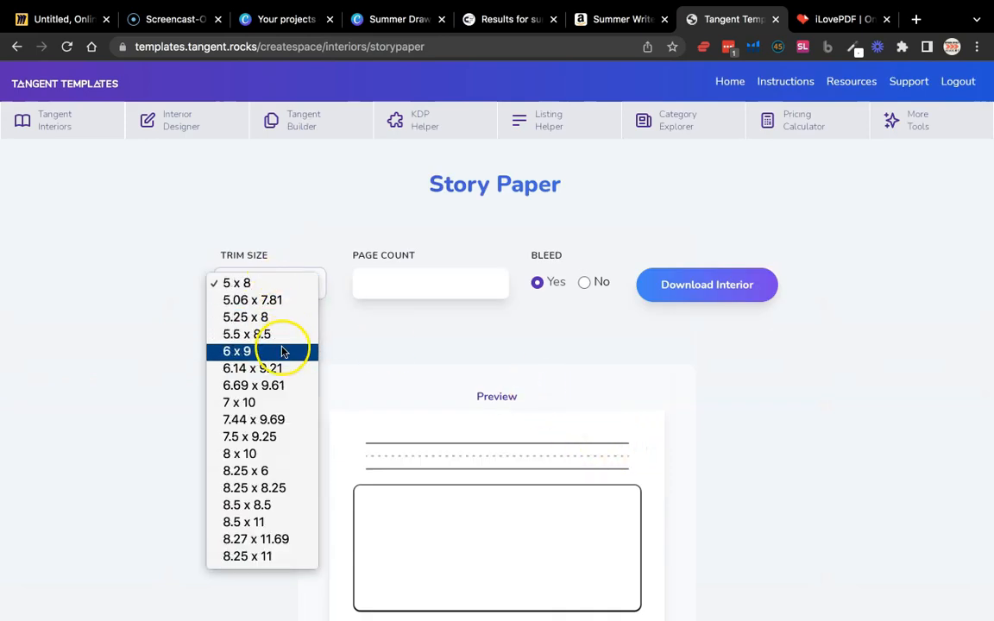
pyautogui.click(282, 352)
pyautogui.click(396, 274)
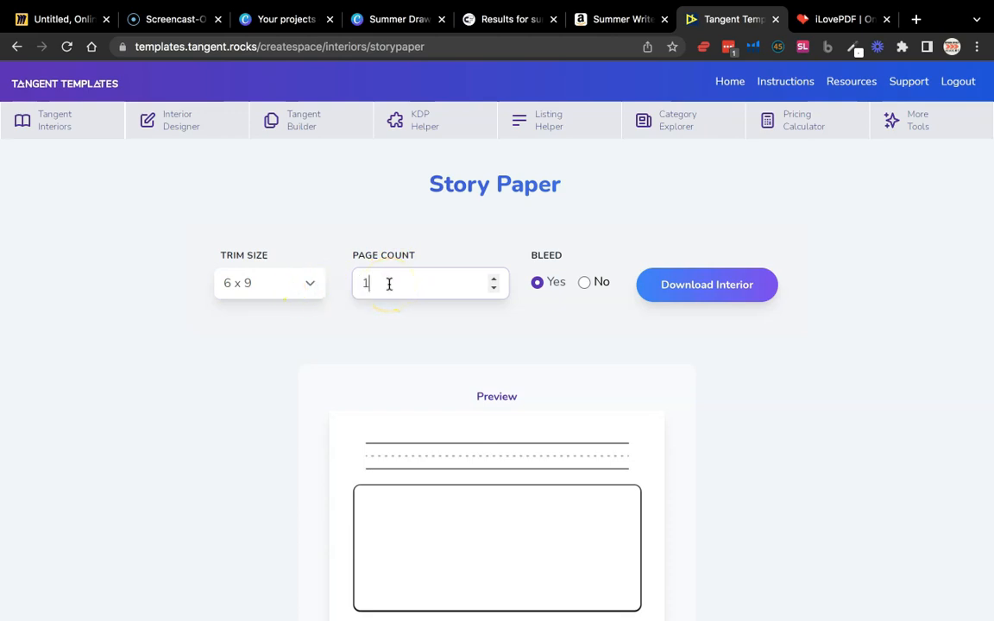
pyautogui.scroll(-2, 466, 242)
pyautogui.click(535, 192)
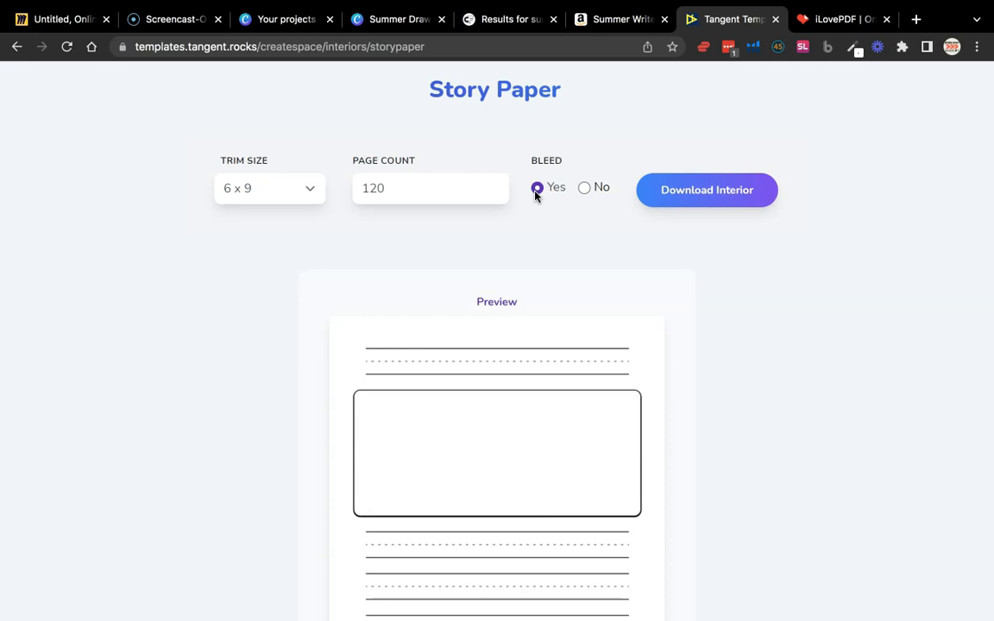
pyautogui.click(594, 241)
pyautogui.scroll(1, 590, 217)
pyautogui.scroll(3, 590, 217)
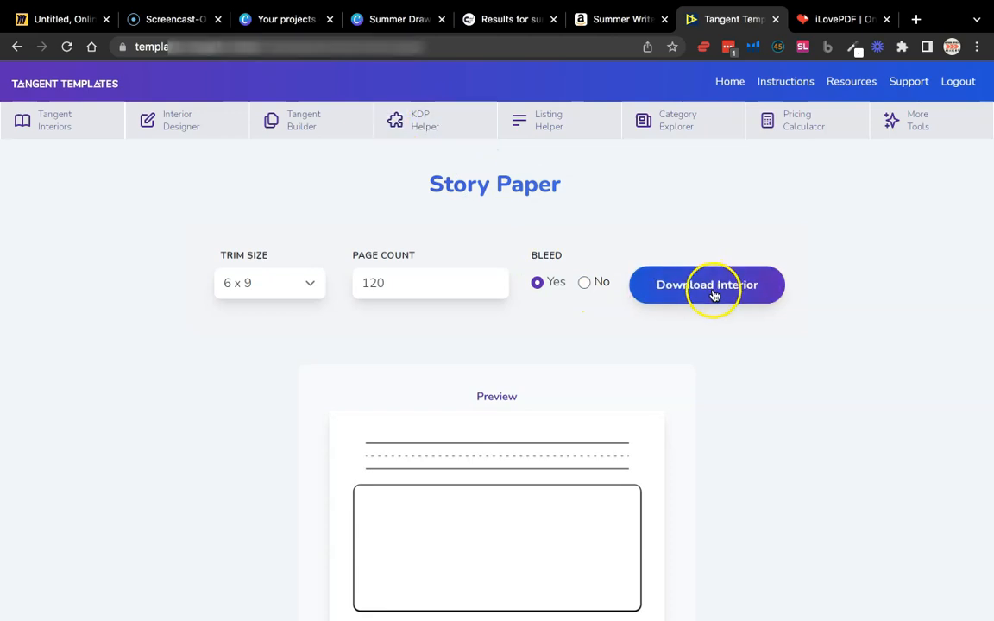
# Download the Story Paper interior as a PDF and look through its pages
pyautogui.click(743, 290)
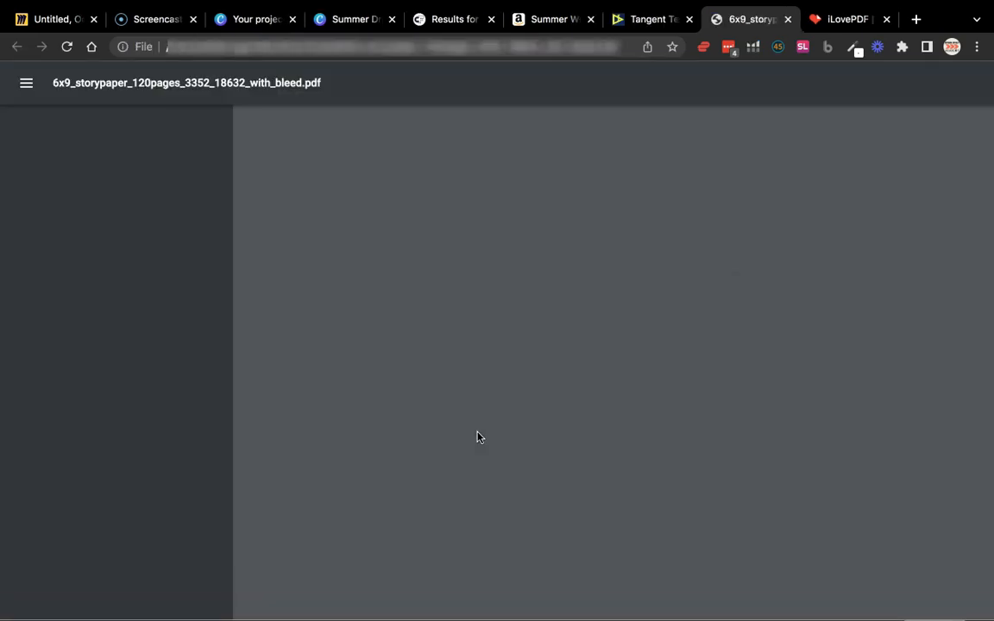
pyautogui.keyDown('ctrl'); pyautogui.scroll(-5, 544, 404); pyautogui.keyUp('ctrl')
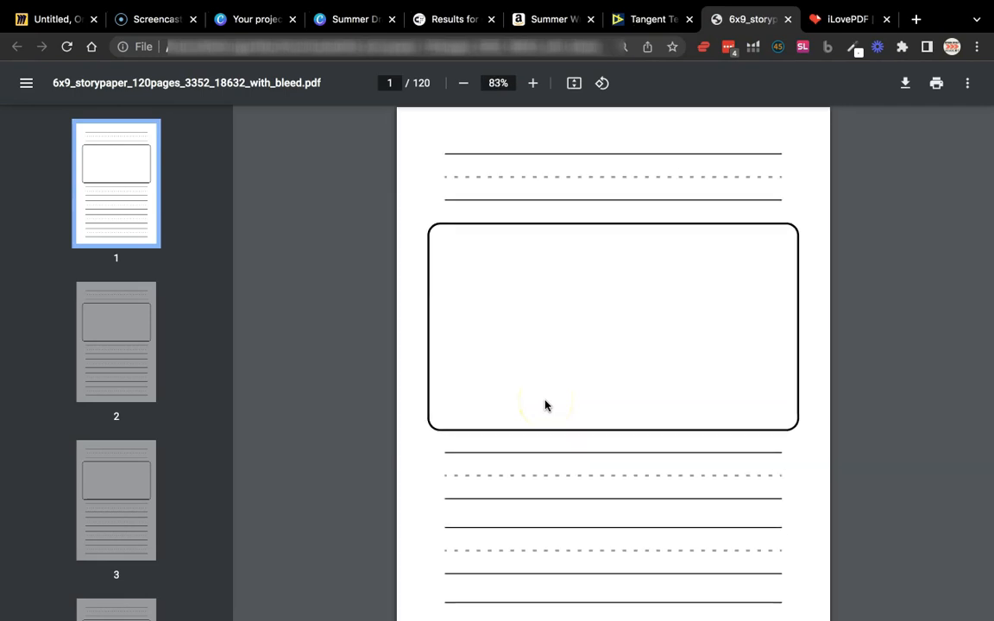
pyautogui.scroll(-1, 544, 403)
pyautogui.scroll(-5, 544, 404)
# Return to the Amazon journal listing, compare its sample pages with the downloaded interior, and close the sample
pyautogui.click(555, 19)
pyautogui.click(145, 295)
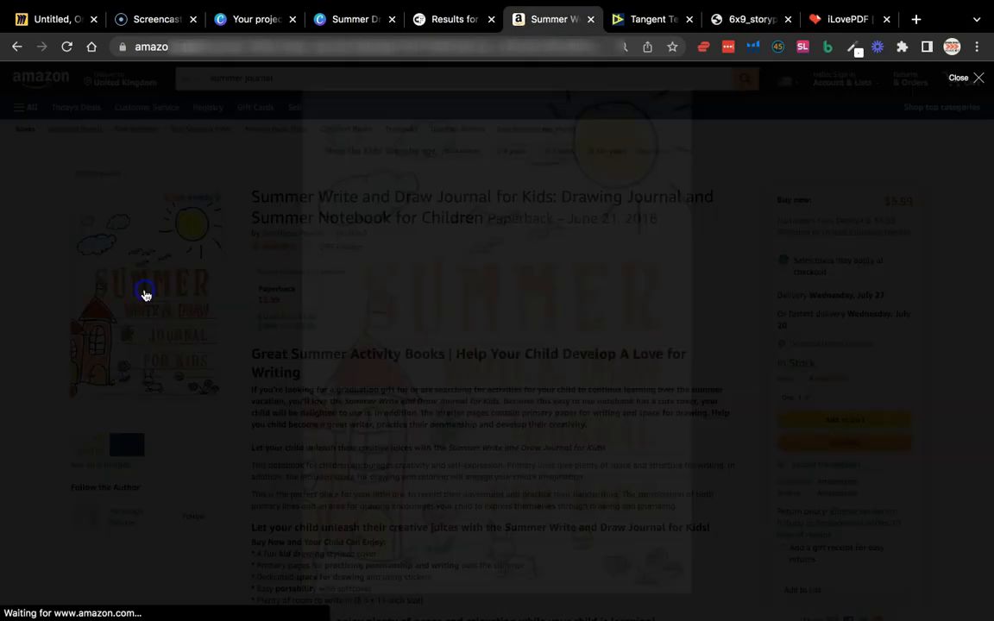
pyautogui.scroll(-10, 457, 336)
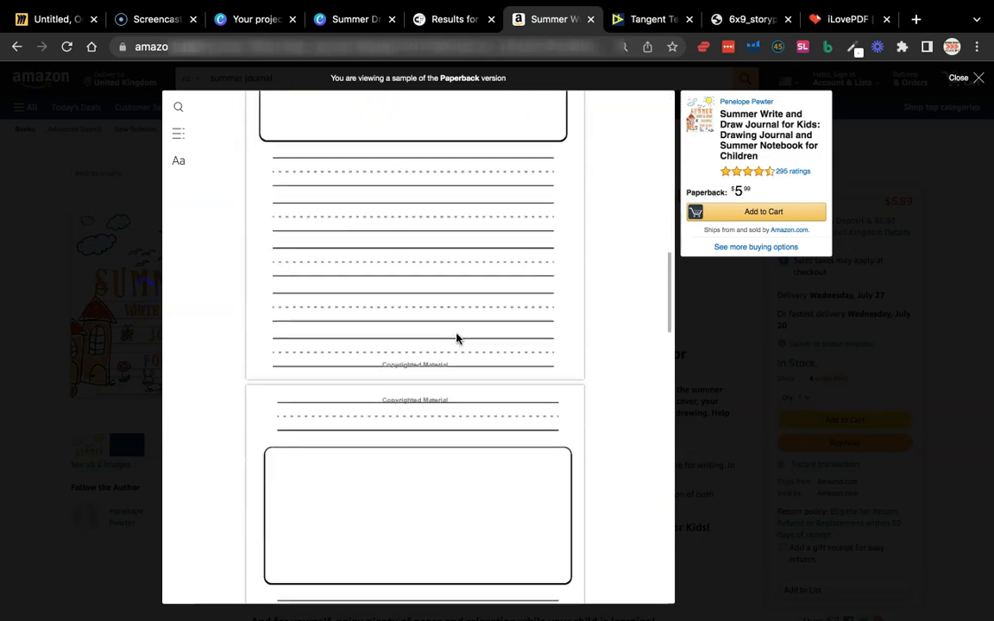
pyautogui.scroll(10, 457, 337)
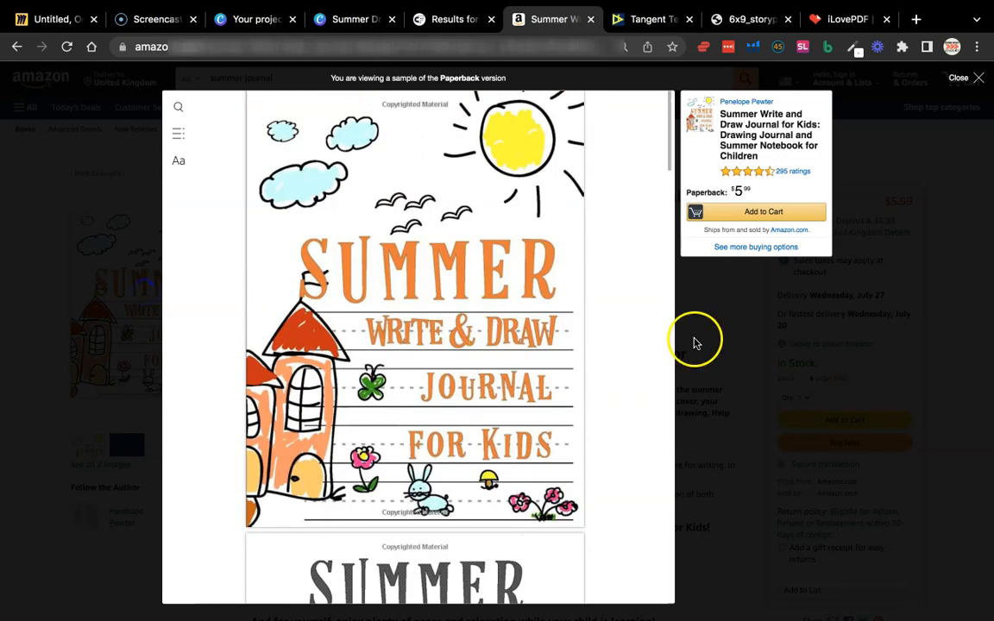
pyautogui.click(695, 342)
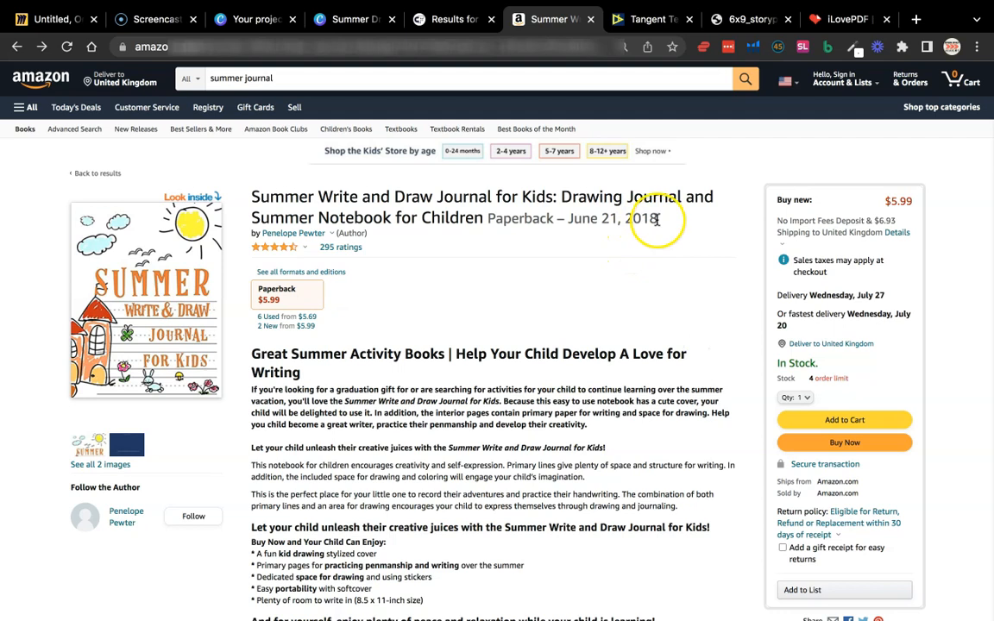
# Switch to Canva and view the title page of the Summer Draw/Write Journal Example design
pyautogui.click(644, 21)
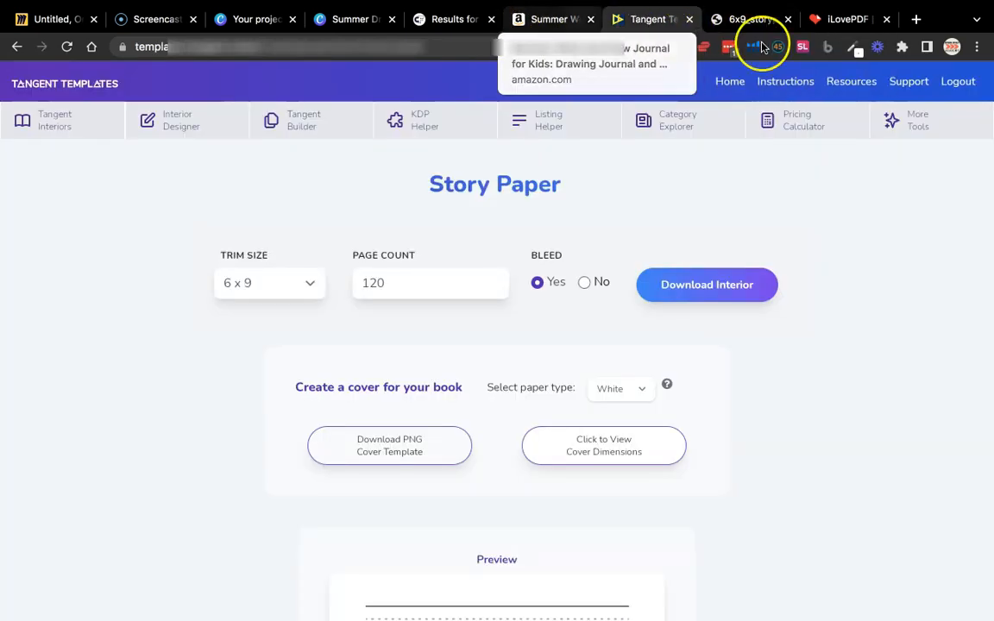
pyautogui.click(345, 21)
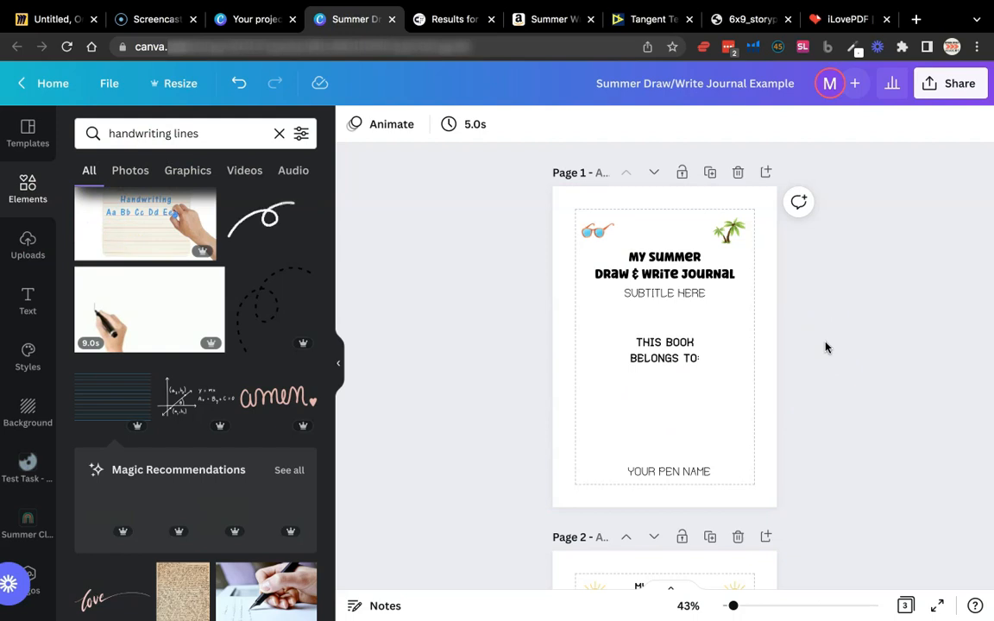
pyautogui.click(814, 311)
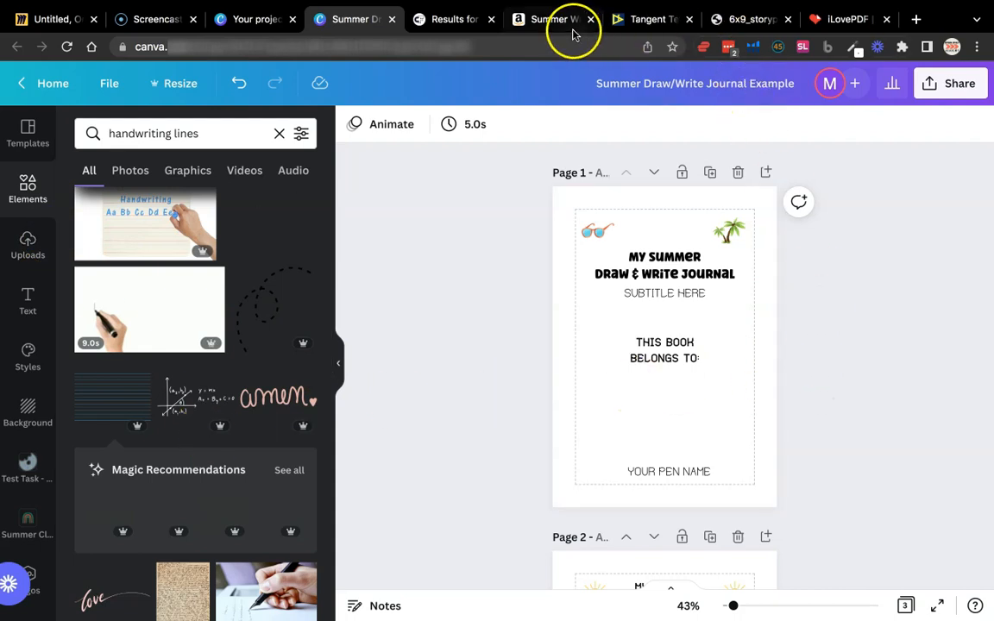
# Switch to Creative Fabrica, browse the summer clipart results, and open the Summer Clip Art Collection to view its preview images
pyautogui.click(446, 24)
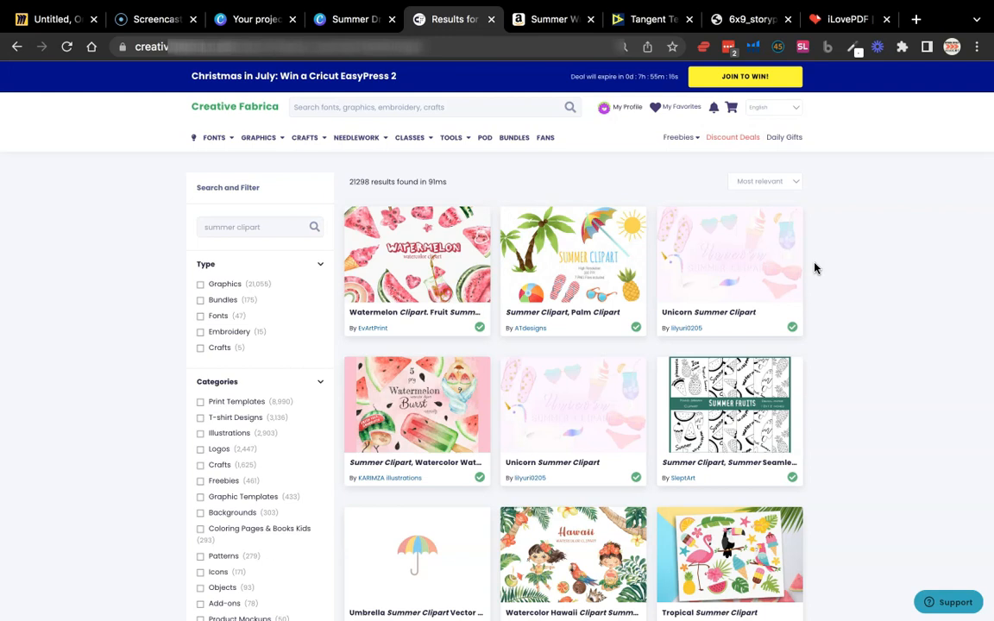
pyautogui.scroll(-3, 820, 355)
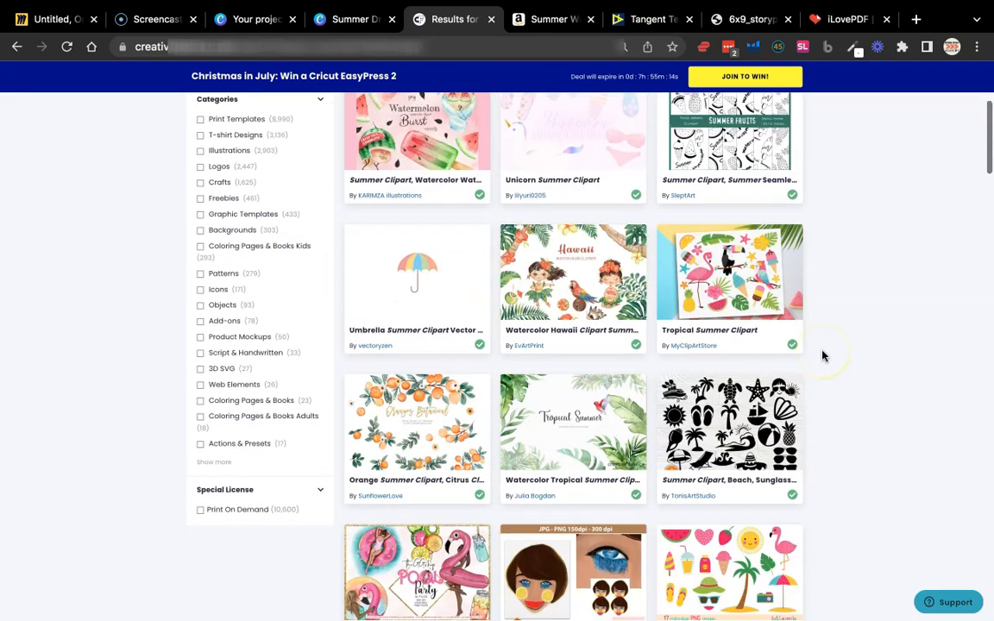
pyautogui.scroll(-1, 822, 355)
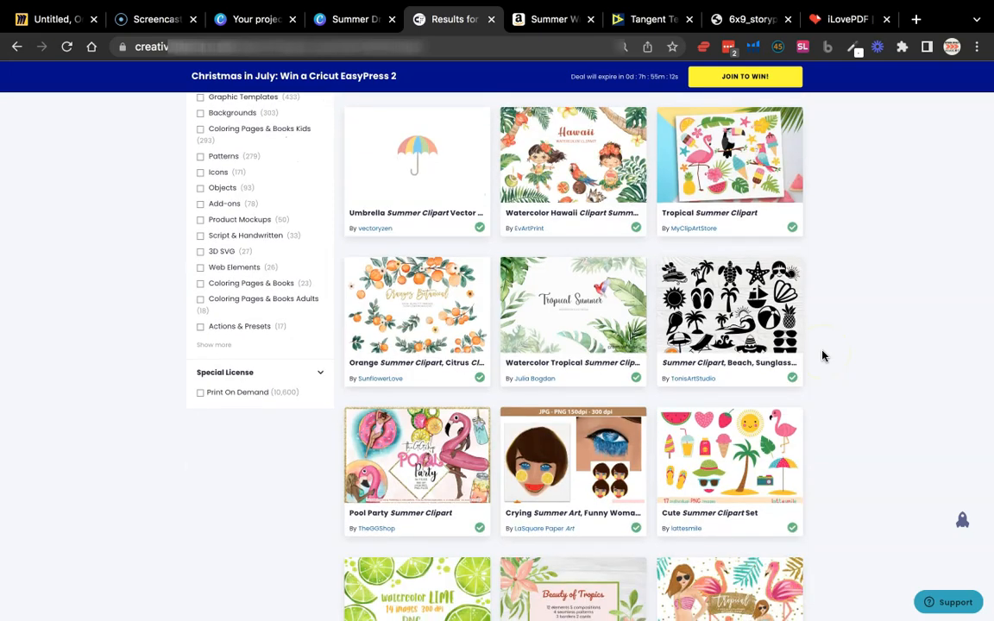
pyautogui.scroll(-6, 823, 355)
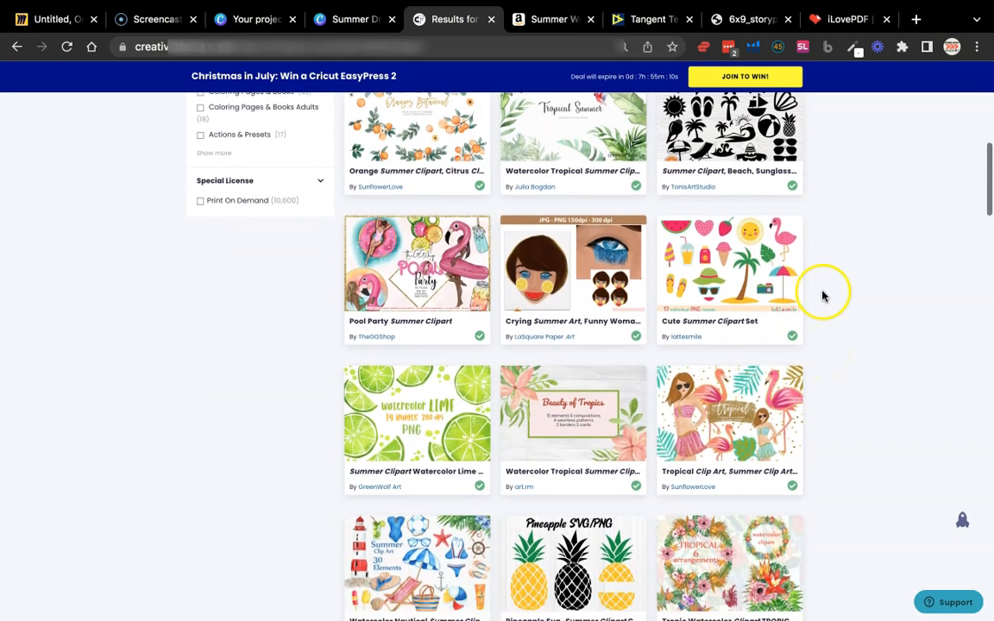
pyautogui.scroll(-2, 823, 296)
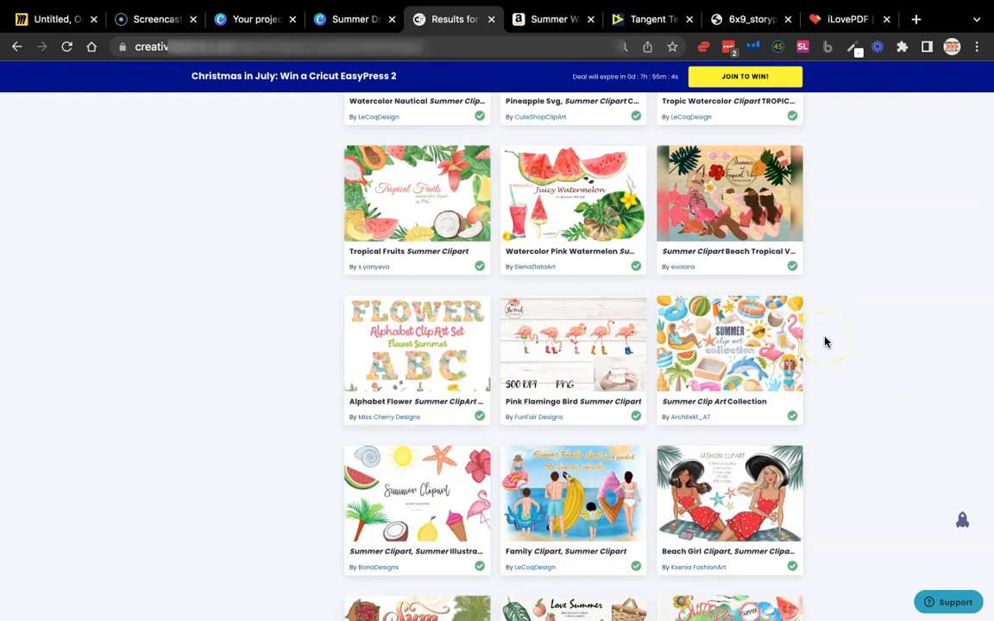
pyautogui.click(744, 356)
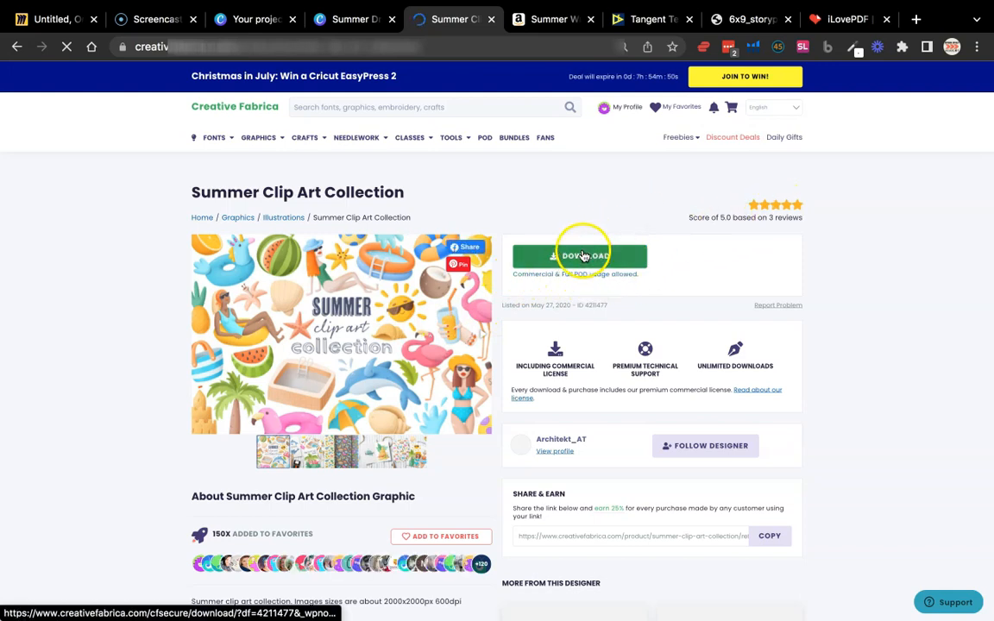
pyautogui.click(304, 454)
pyautogui.click(347, 456)
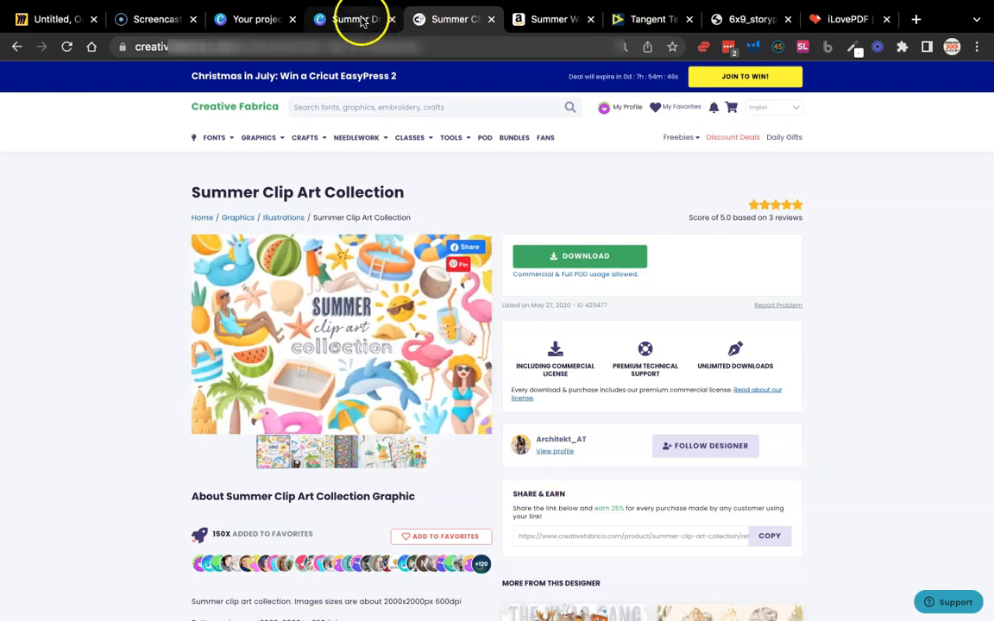
# Return to the Canva design, open the Summer Clipart folder, and look through its artwork and the first journal pages
pyautogui.click(359, 19)
pyautogui.click(29, 523)
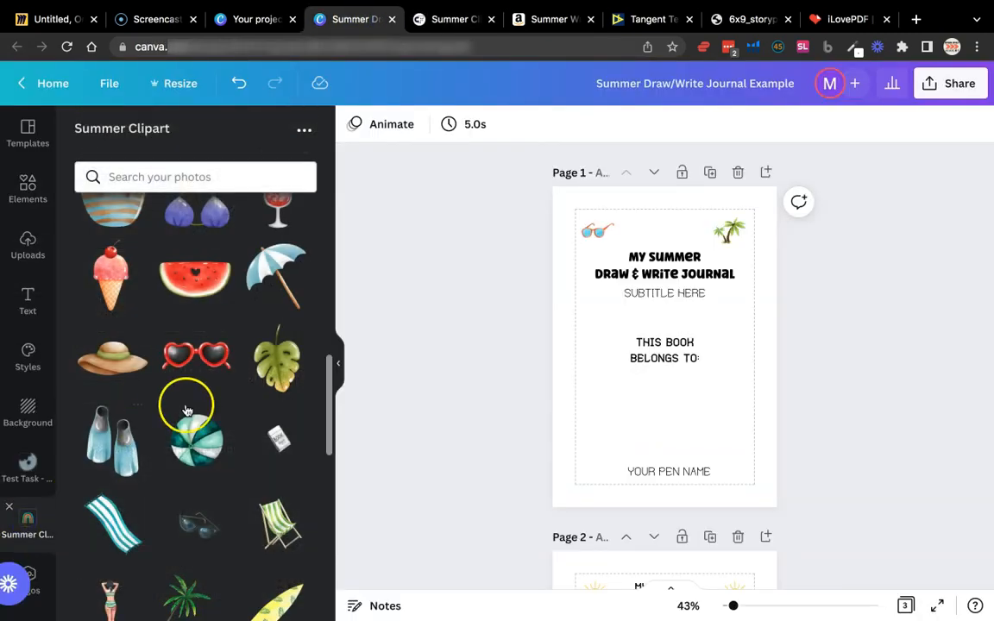
pyautogui.scroll(-10, 185, 410)
pyautogui.scroll(15, 186, 410)
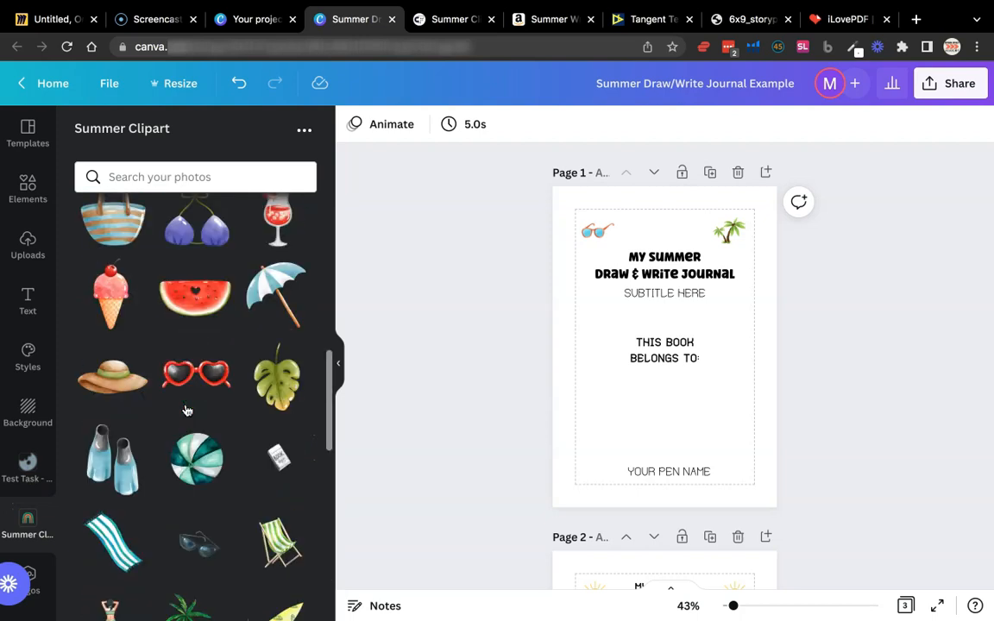
pyautogui.scroll(-10, 185, 410)
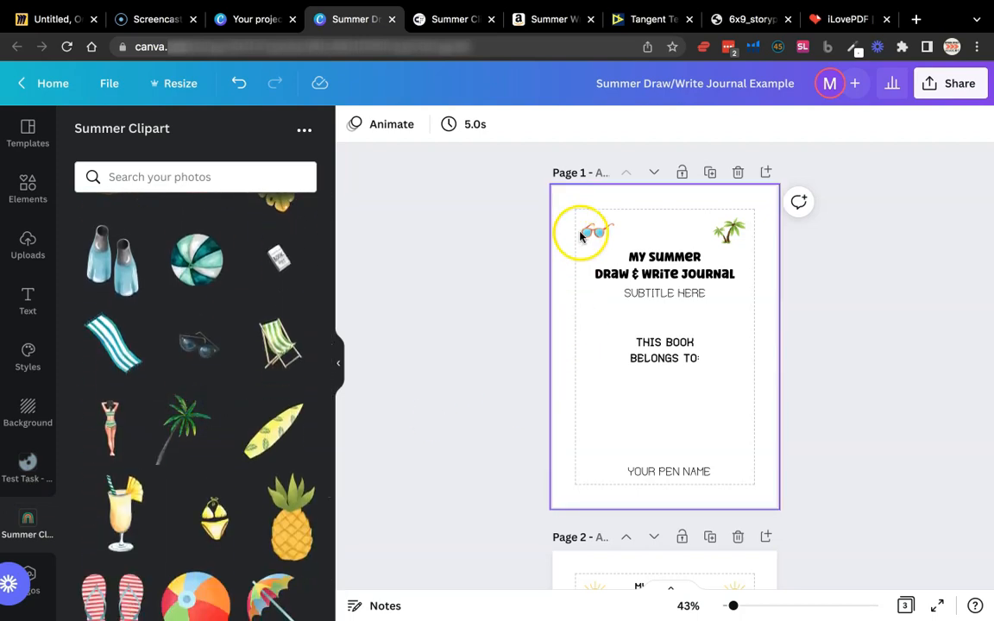
pyautogui.scroll(-5, 790, 326)
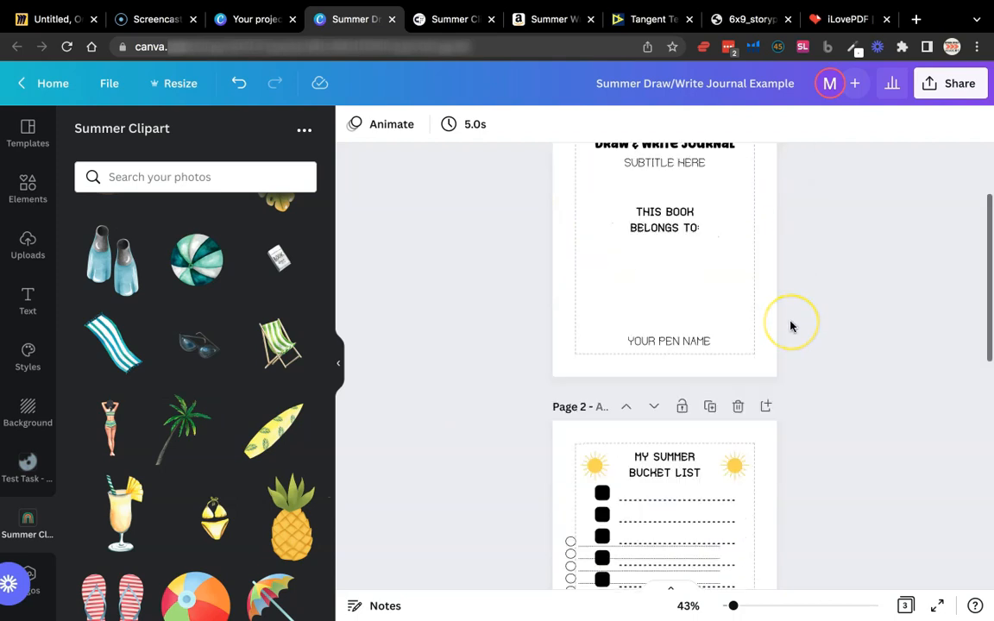
pyautogui.scroll(5, 790, 326)
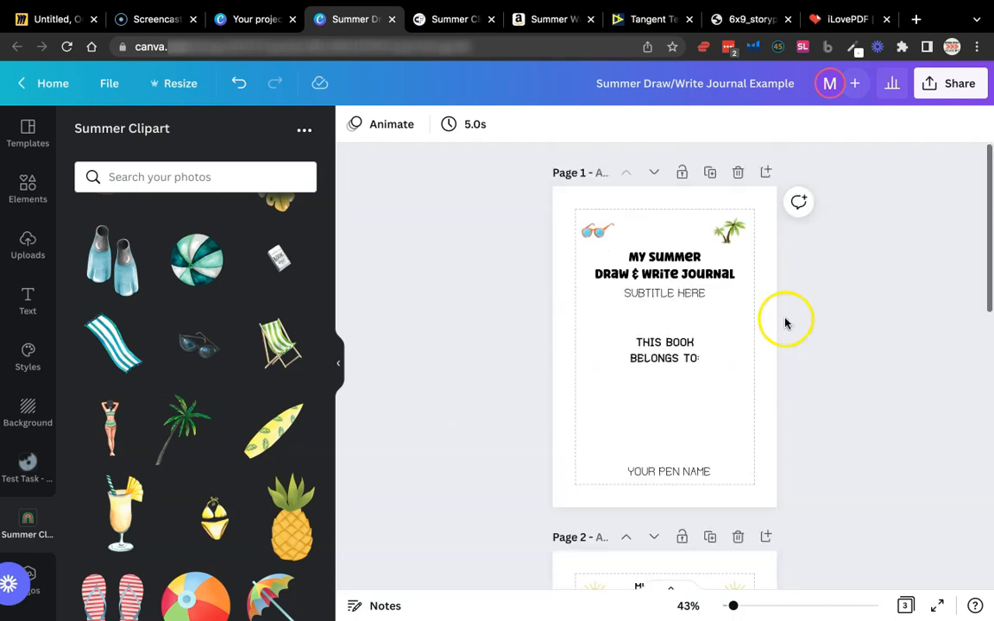
# Search the Canva elements for "box"
pyautogui.click(27, 194)
pyautogui.tripleClick(188, 142)
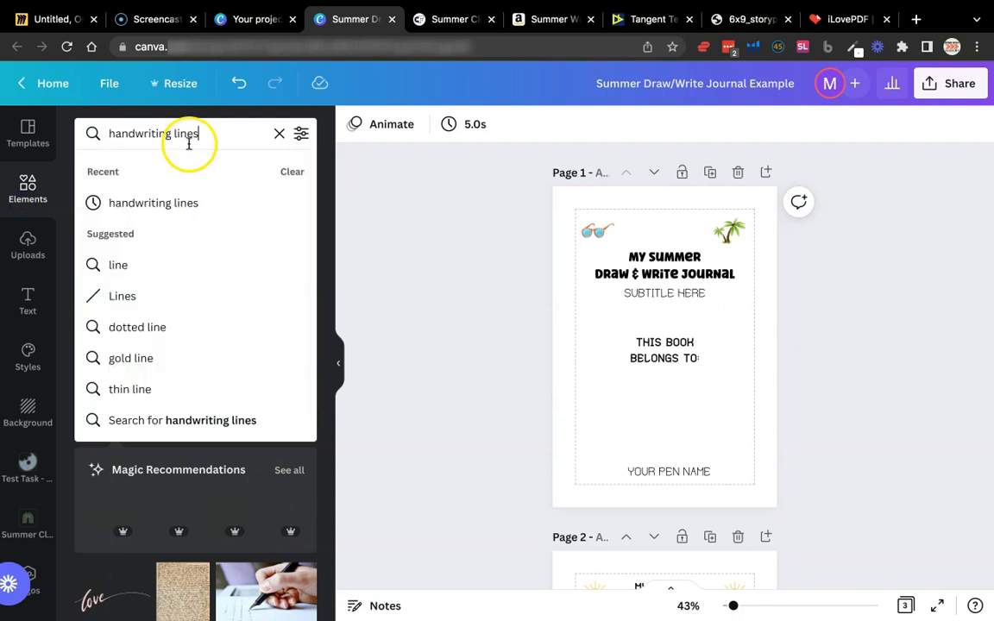
pyautogui.write('box')
pyautogui.press('Return')
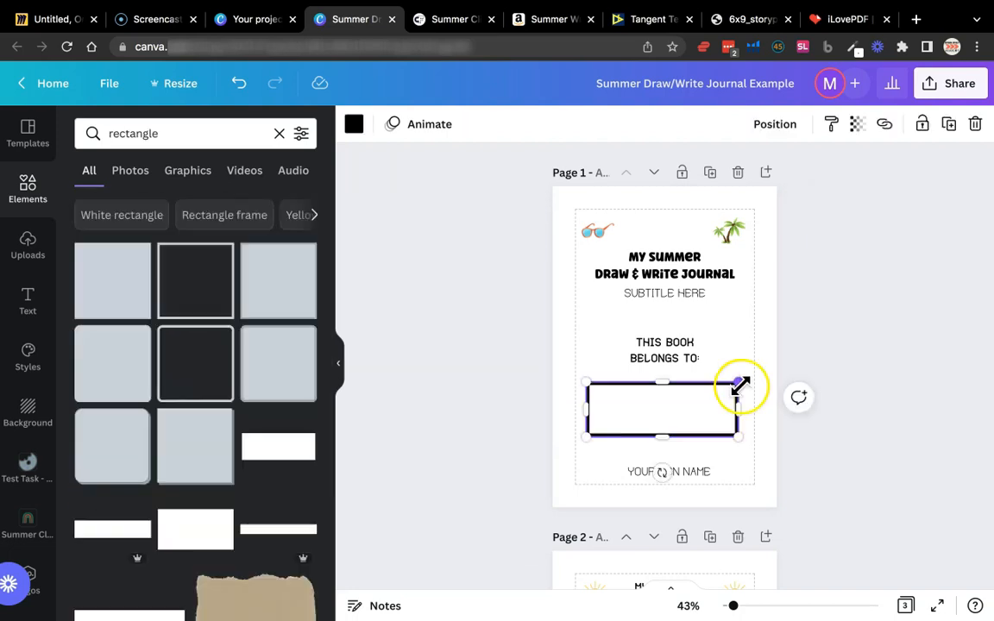
pyautogui.press('Delete')
# Search the elements for "lines" and add a plain solid line to the title page
pyautogui.tripleClick(190, 129)
pyautogui.write('lines')
pyautogui.press('Return')
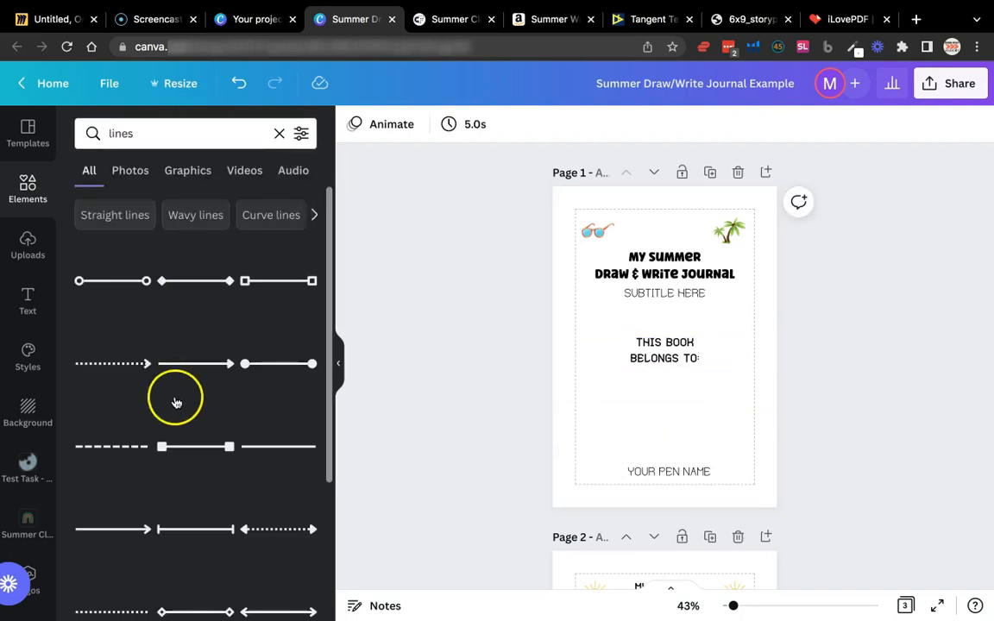
pyautogui.scroll(-2, 175, 400)
pyautogui.click(276, 358)
pyautogui.moveTo(703, 350)
pyautogui.mouseDown()
pyautogui.moveTo(736, 350)
pyautogui.moveTo(719, 410)
pyautogui.moveTo(712, 367)
pyautogui.mouseUp()
pyautogui.click(734, 324)
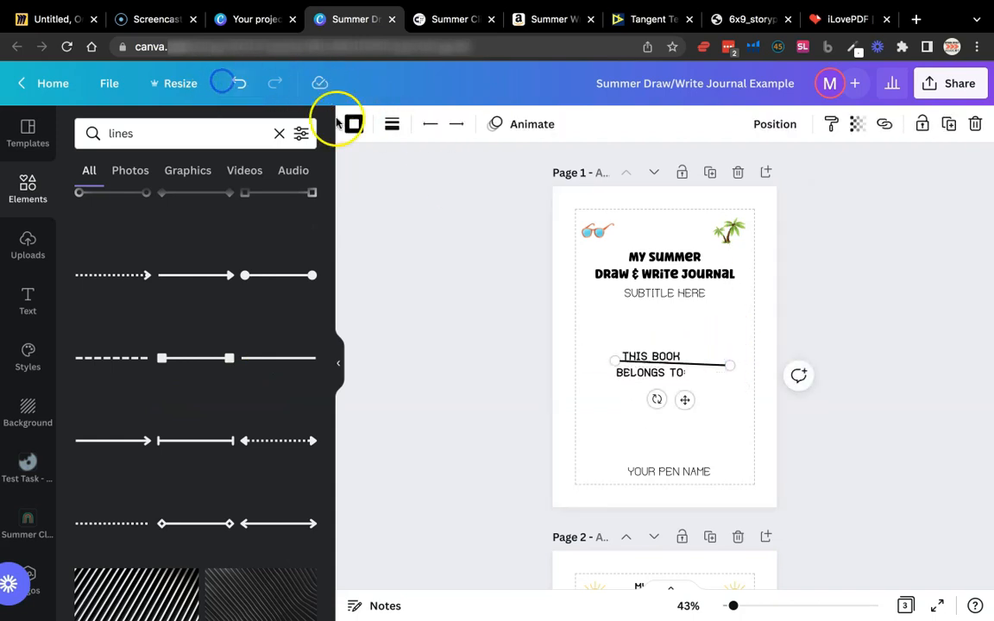
pyautogui.click(239, 81)
pyautogui.click(239, 83)
# Place the line beneath the "This book belongs to:" text and move that text slightly down toward it
pyautogui.click(717, 321)
pyautogui.moveTo(675, 349); pyautogui.dragTo(691, 400)
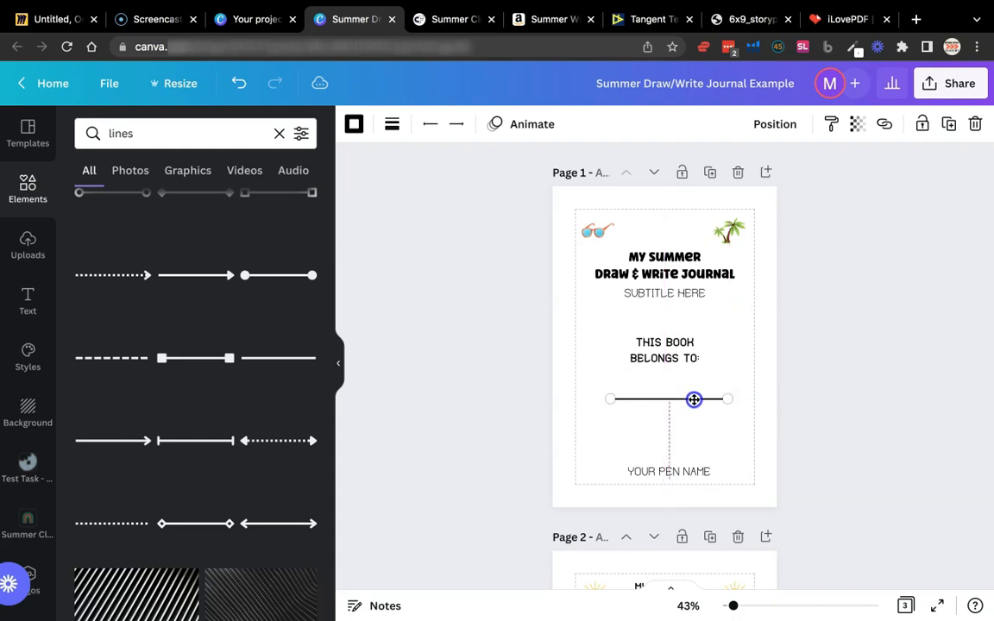
pyautogui.click(690, 349)
pyautogui.moveTo(691, 348); pyautogui.dragTo(690, 355)
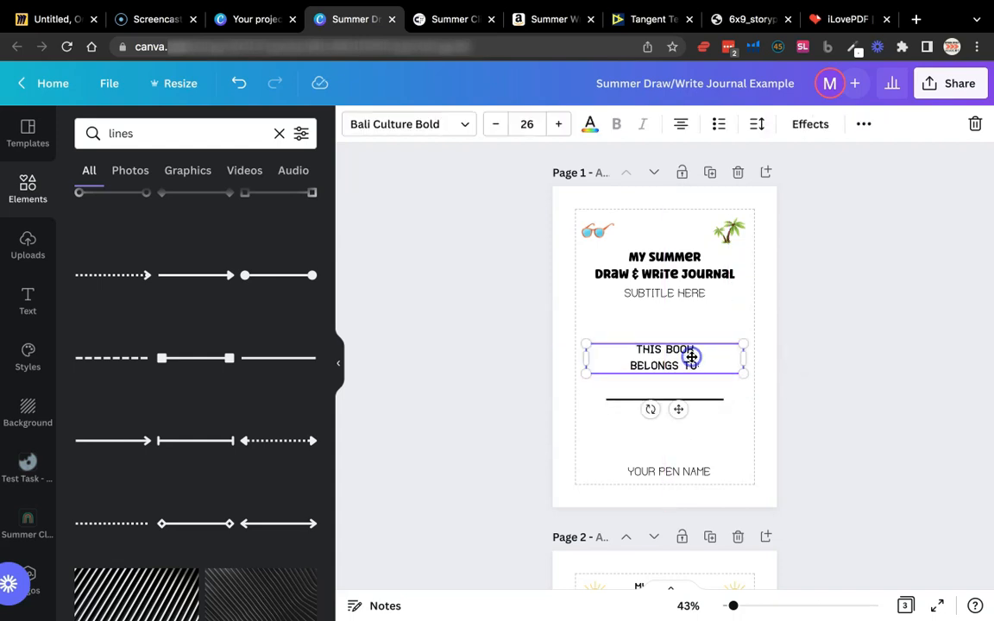
# Nudge the "Your Pen Name" text slightly up and center it horizontally on the title page
pyautogui.click(695, 434)
pyautogui.moveTo(691, 468); pyautogui.dragTo(688, 469)
pyautogui.click(698, 451)
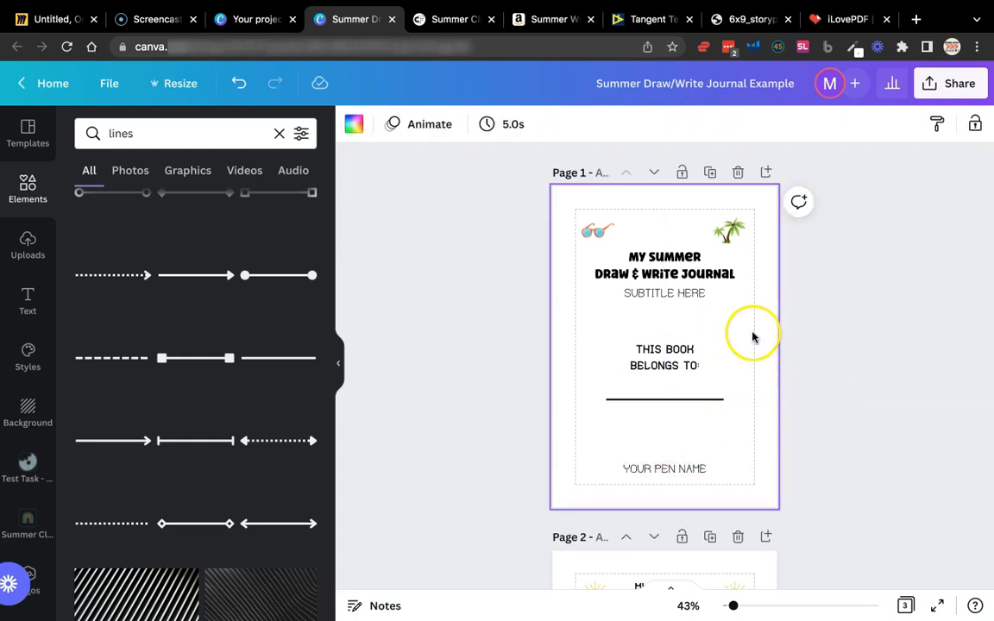
pyautogui.click(692, 296)
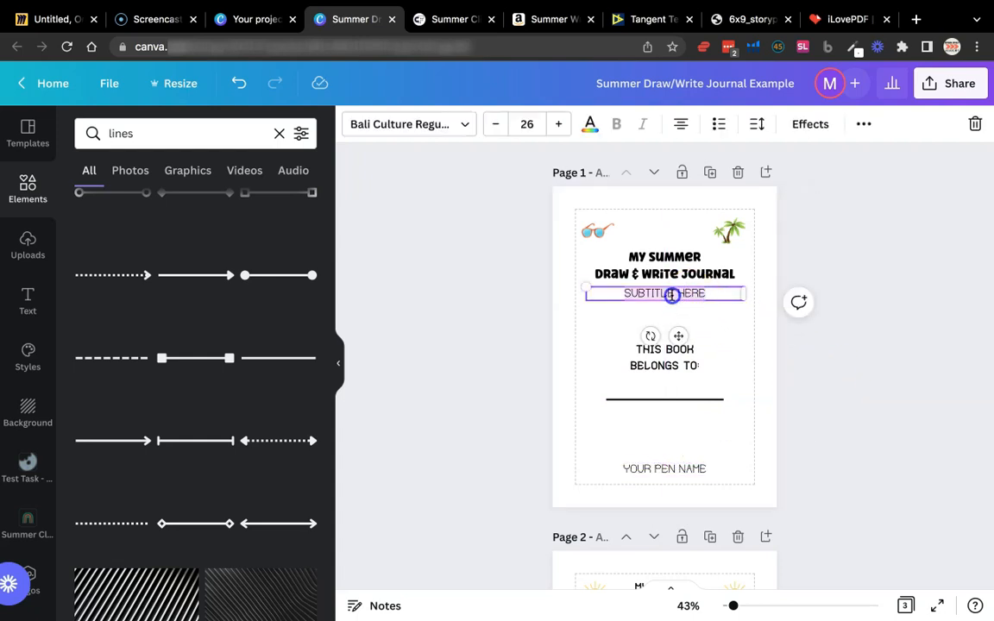
pyautogui.click(710, 267)
pyautogui.click(768, 346)
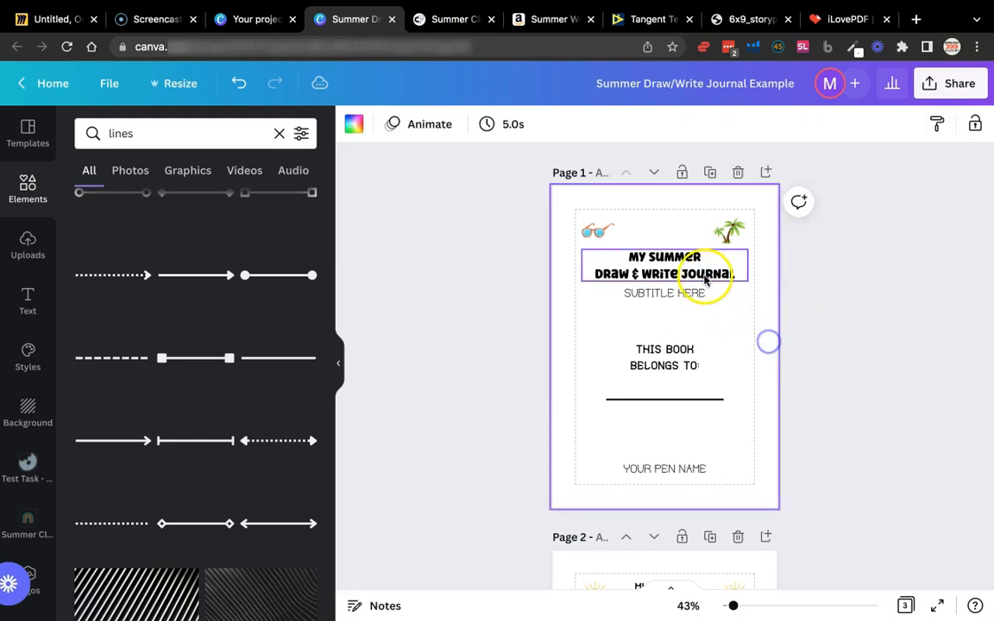
# Add the yellow surfboard from the Summer Clipart folder and place it small below the subtitle, at the upper left of "This book belongs to:"
pyautogui.click(41, 517)
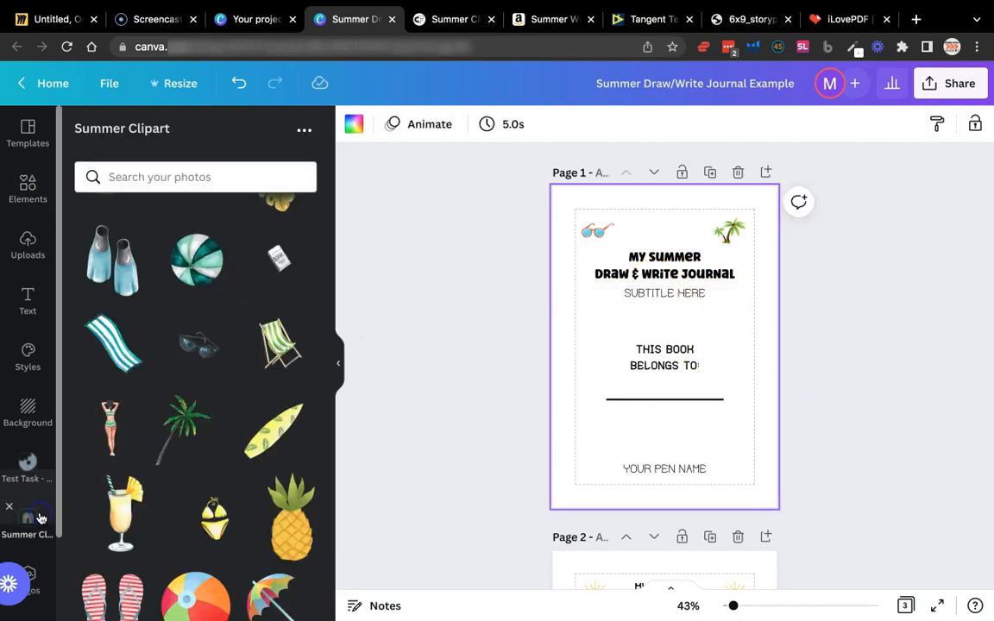
pyautogui.click(242, 449)
pyautogui.moveTo(740, 418); pyautogui.dragTo(619, 337)
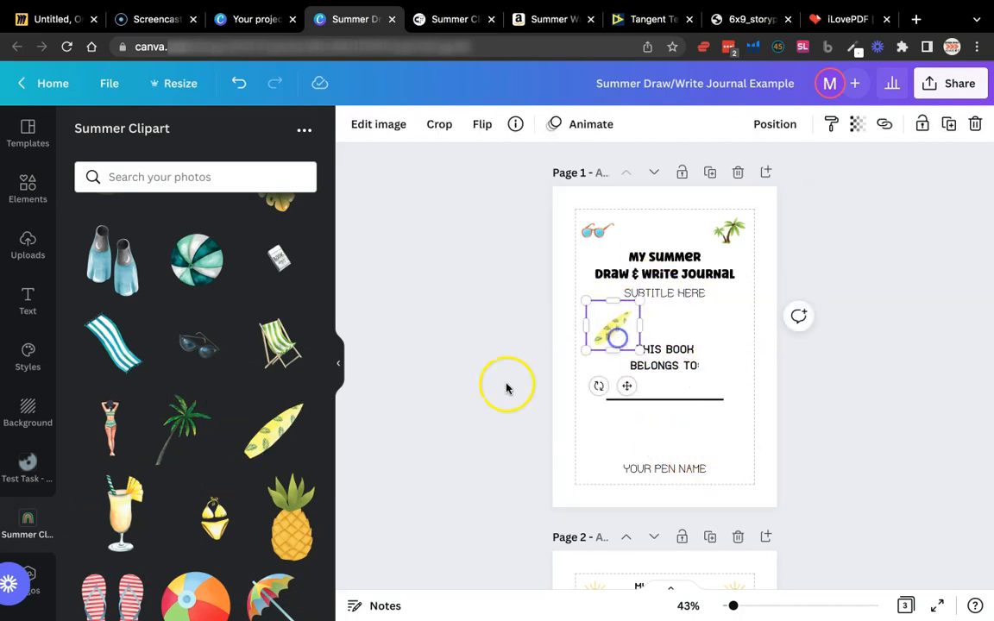
# Try the green striped beach ball and then a palm tree from the summer clipart on the title page, removing each one
pyautogui.scroll(-6, 106, 505)
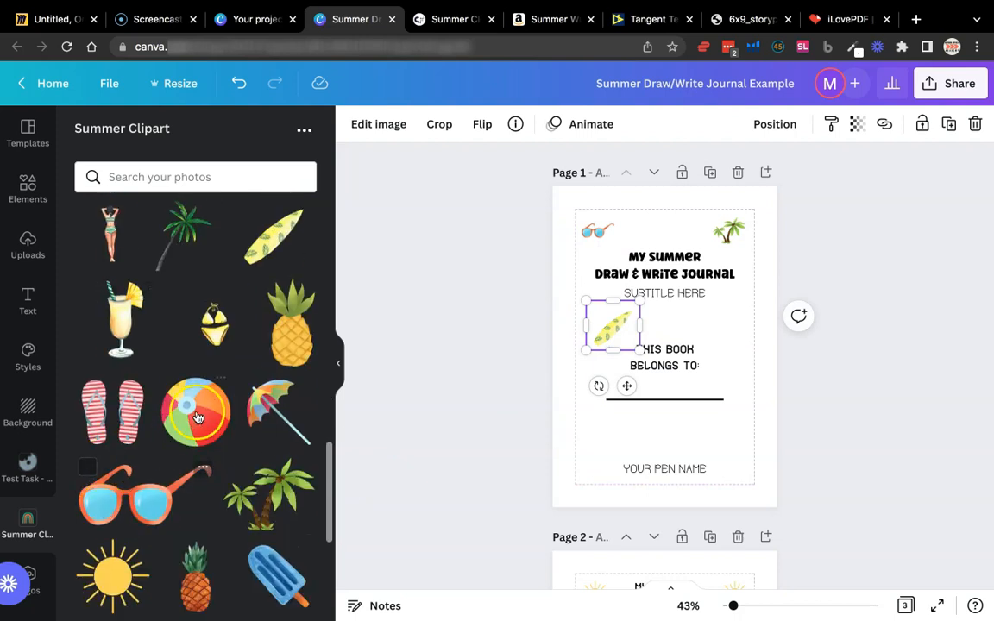
pyautogui.scroll(-1, 200, 416)
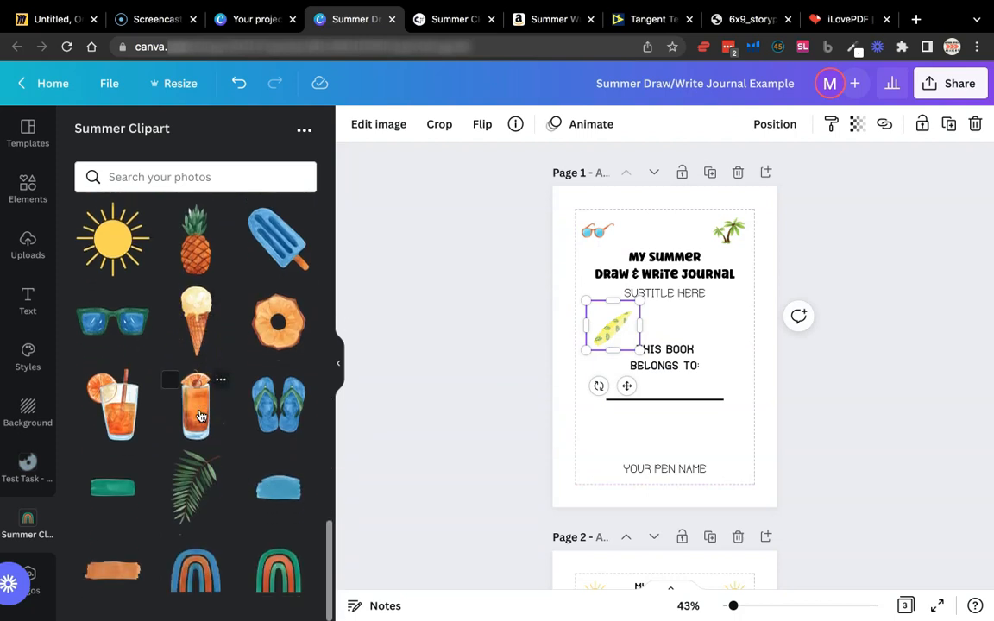
pyautogui.scroll(4, 199, 416)
pyautogui.scroll(3, 192, 427)
pyautogui.scroll(3, 191, 431)
pyautogui.click(195, 394)
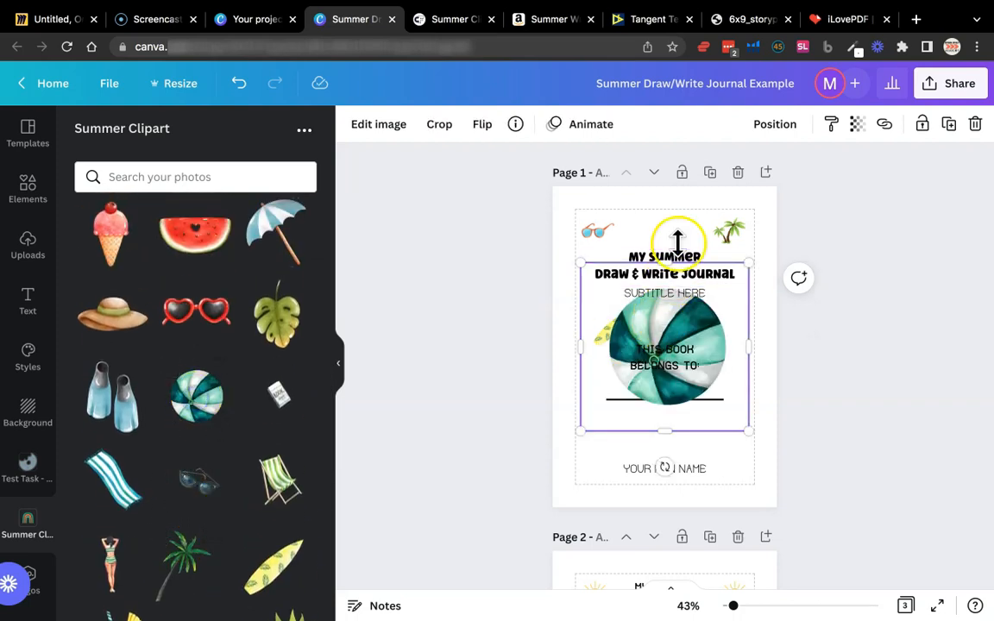
pyautogui.press('Delete')
pyautogui.scroll(4, 188, 371)
pyautogui.scroll(3, 188, 371)
pyautogui.scroll(-3, 170, 329)
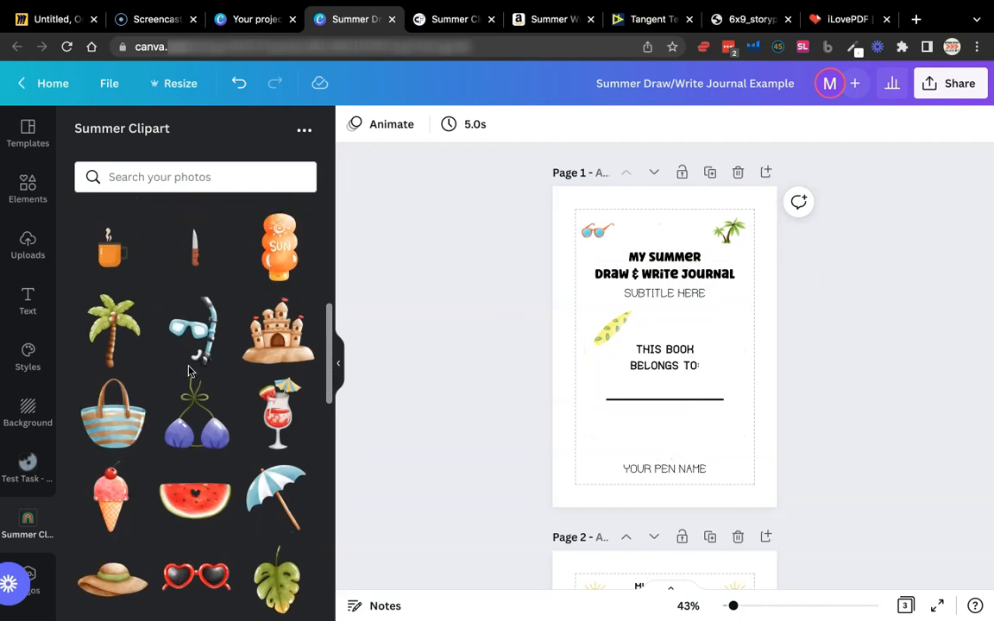
pyautogui.click(111, 284)
pyautogui.press('Delete')
# Add the blue striped beach towel, shrink it, and place it opposite the surfboard, at the upper right of "This book belongs to:"
pyautogui.scroll(-3, 213, 459)
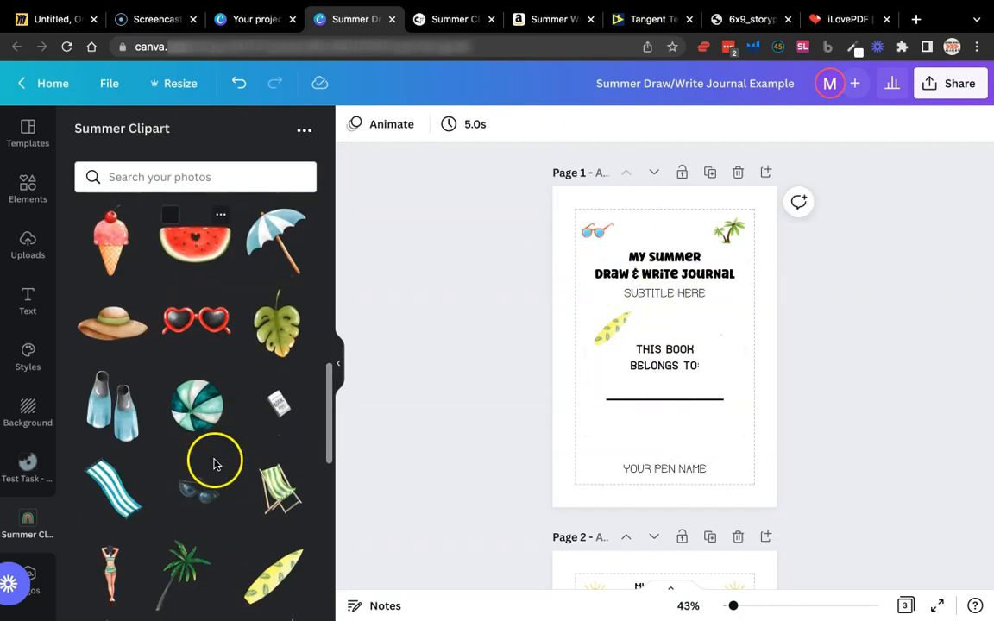
pyautogui.click(121, 498)
pyautogui.moveTo(579, 262); pyautogui.dragTo(678, 355)
pyautogui.moveTo(701, 392); pyautogui.dragTo(723, 330)
pyautogui.click(772, 295)
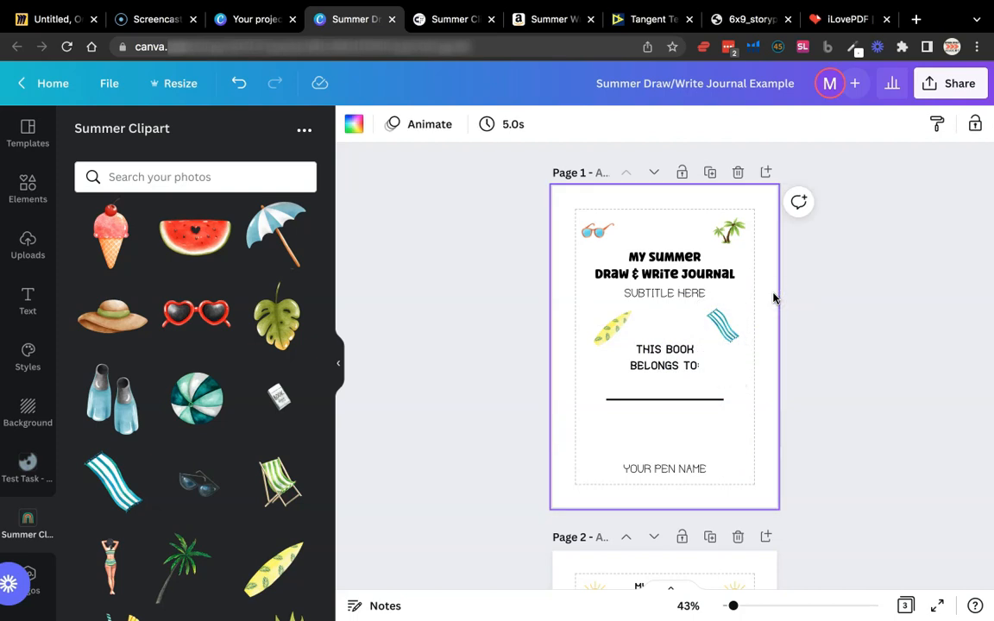
pyautogui.click(854, 302)
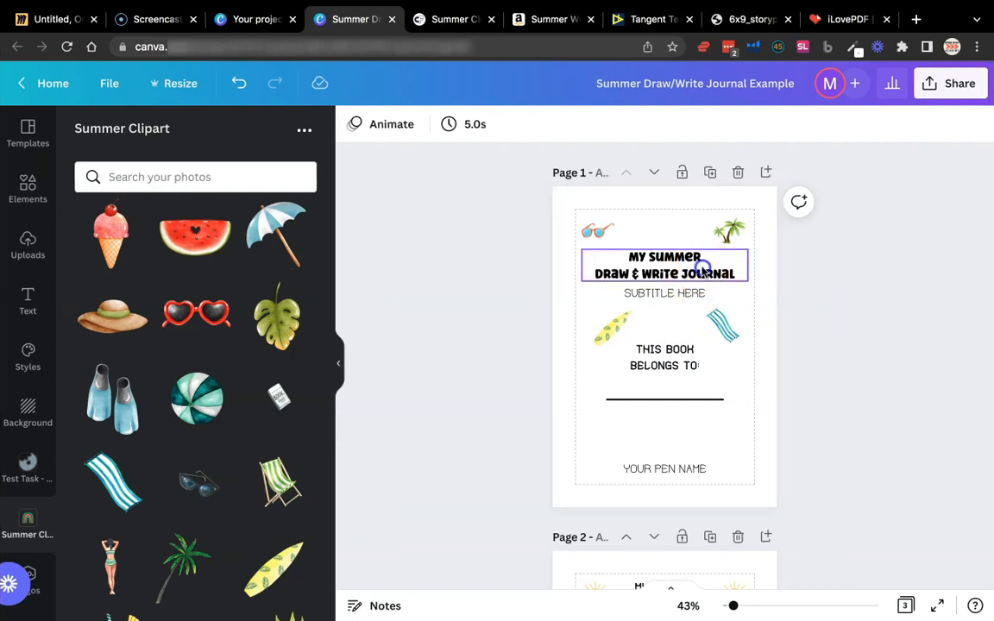
# Increase the font size of the "My Summer Draw & Write Journal" title by five increments and move the subtitle below it
pyautogui.click(703, 270)
pyautogui.click(559, 124)
pyautogui.click(560, 125)
pyautogui.click(560, 125)
pyautogui.click(561, 125)
pyautogui.click(561, 125)
pyautogui.click(561, 125)
pyautogui.click(562, 126)
pyautogui.click(562, 126)
pyautogui.click(561, 126)
pyautogui.click(850, 302)
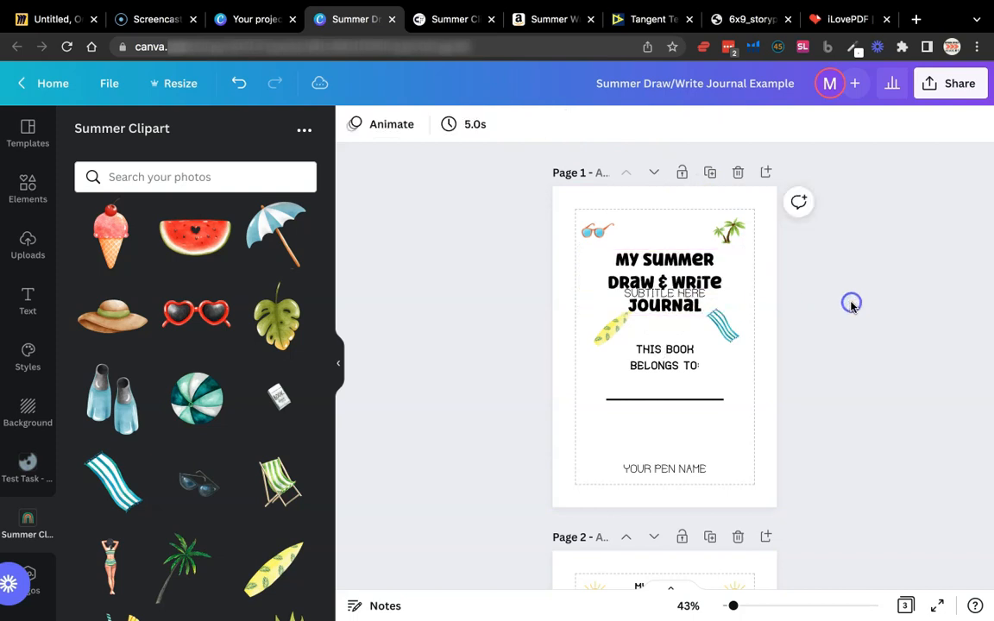
pyautogui.moveTo(690, 296); pyautogui.dragTo(689, 328)
# Move the surfboard and the beach towel down below the name line, one on each side above the pen name
pyautogui.click(595, 311)
pyautogui.click(605, 336)
pyautogui.moveTo(603, 333); pyautogui.dragTo(595, 444)
pyautogui.click(723, 333)
pyautogui.moveTo(723, 333); pyautogui.dragTo(723, 417)
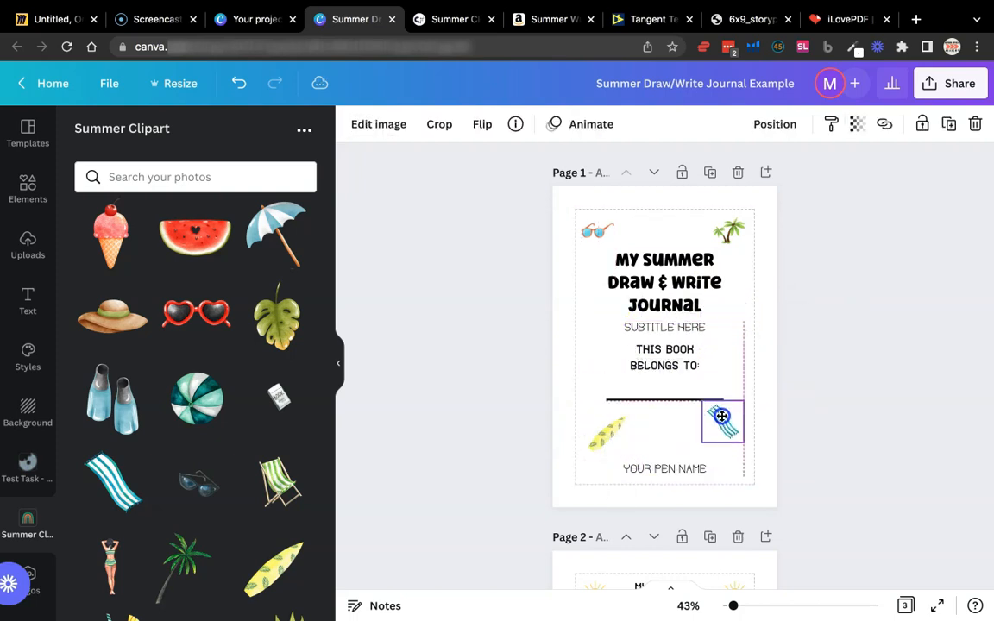
# Move "This book belongs to:", the name line, the surfboard and the beach towel slightly lower on the title page
pyautogui.click(681, 464)
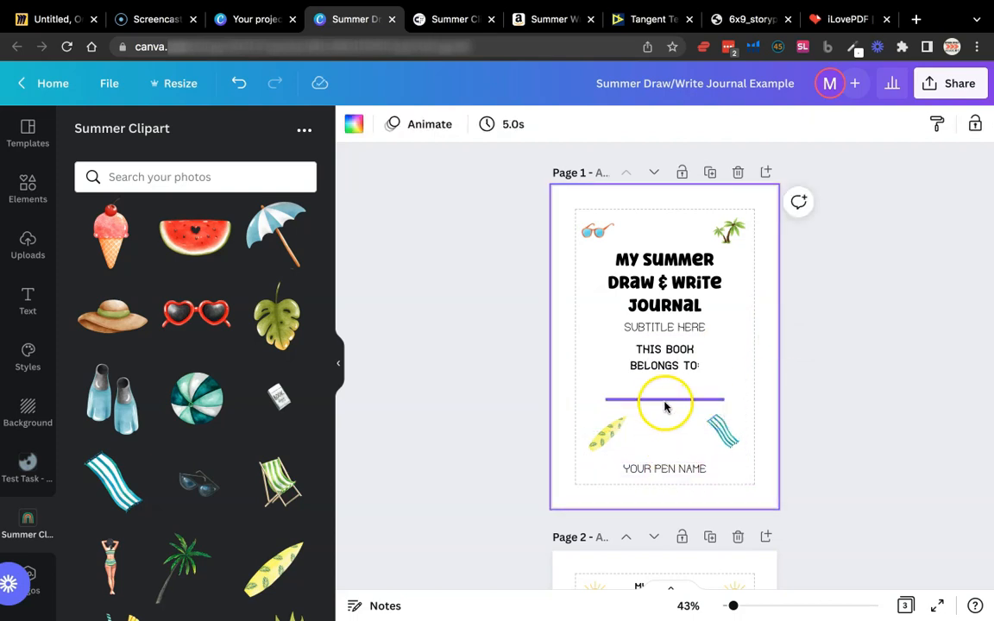
pyautogui.click(697, 329)
pyautogui.moveTo(689, 349); pyautogui.dragTo(689, 363)
pyautogui.click(688, 429)
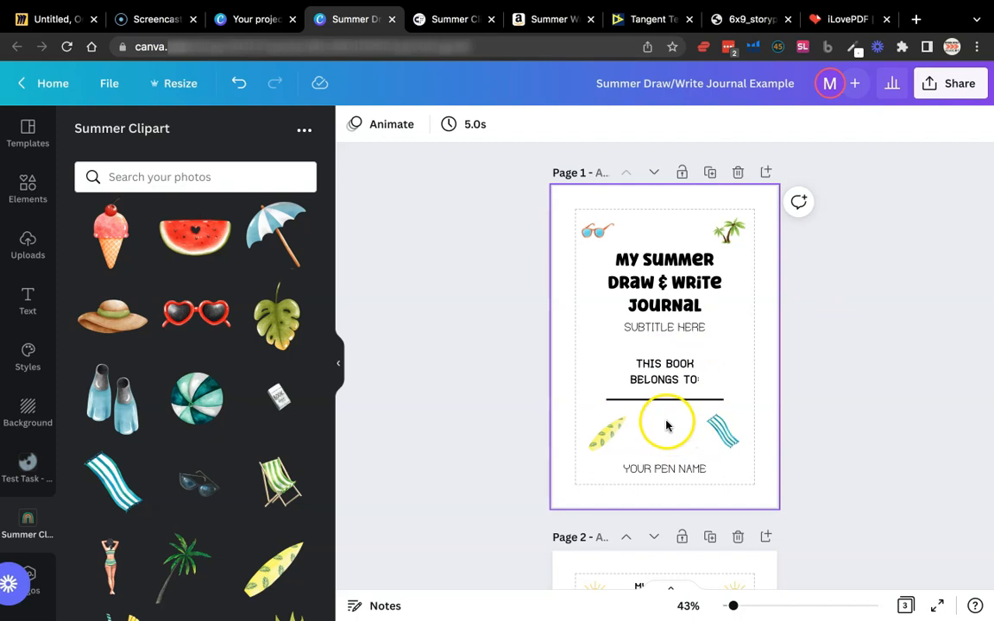
pyautogui.click(604, 429)
pyautogui.click(728, 432)
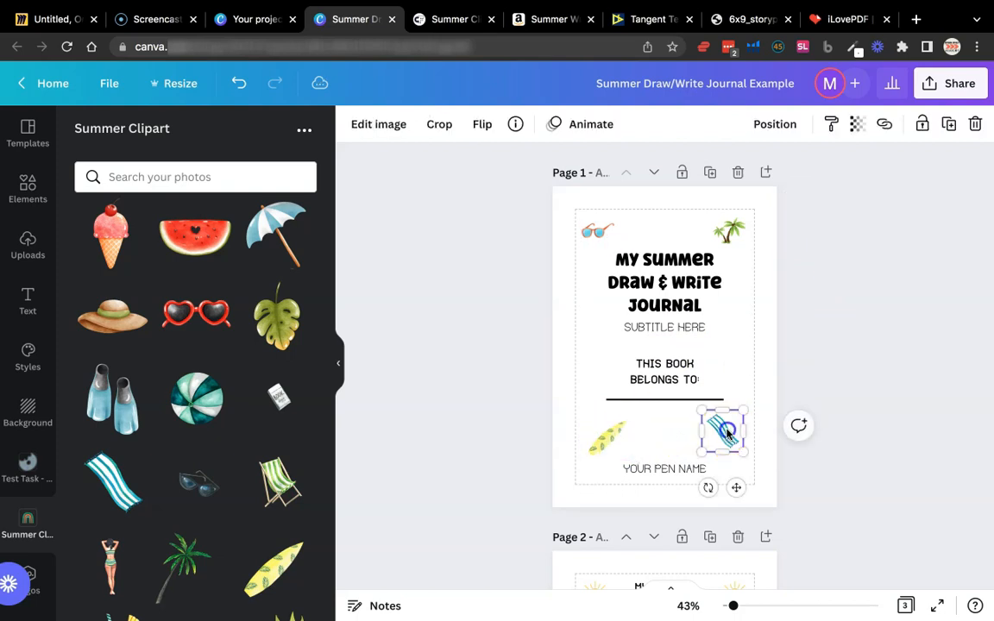
pyautogui.moveTo(705, 401); pyautogui.dragTo(703, 406)
pyautogui.click(797, 353)
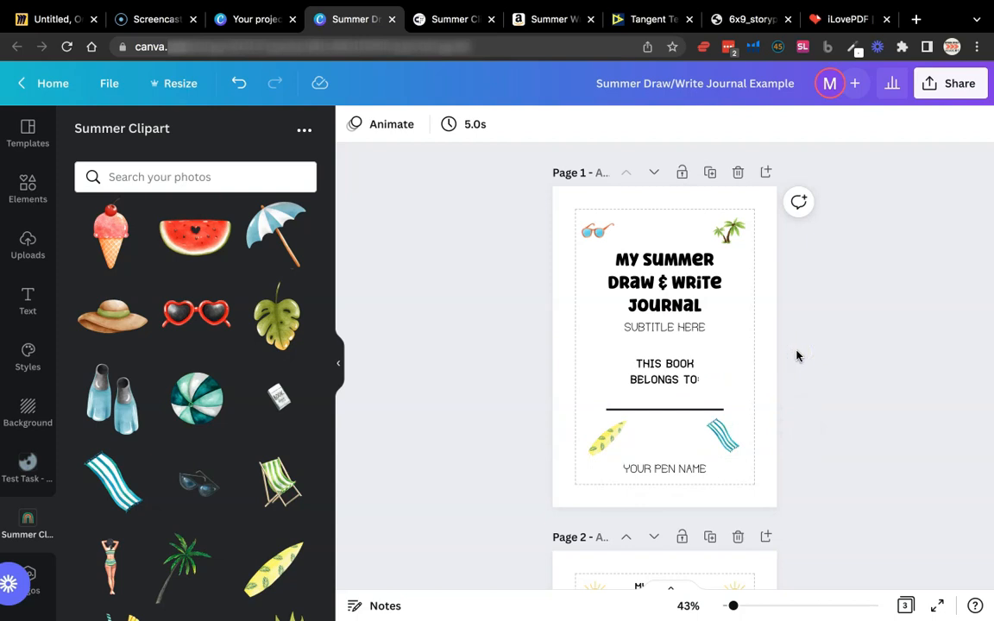
# Review the "My Summer Bucket List" and "Holidays We're Going On:" pages, and glance at the story paper PDF interior
pyautogui.scroll(-5, 798, 355)
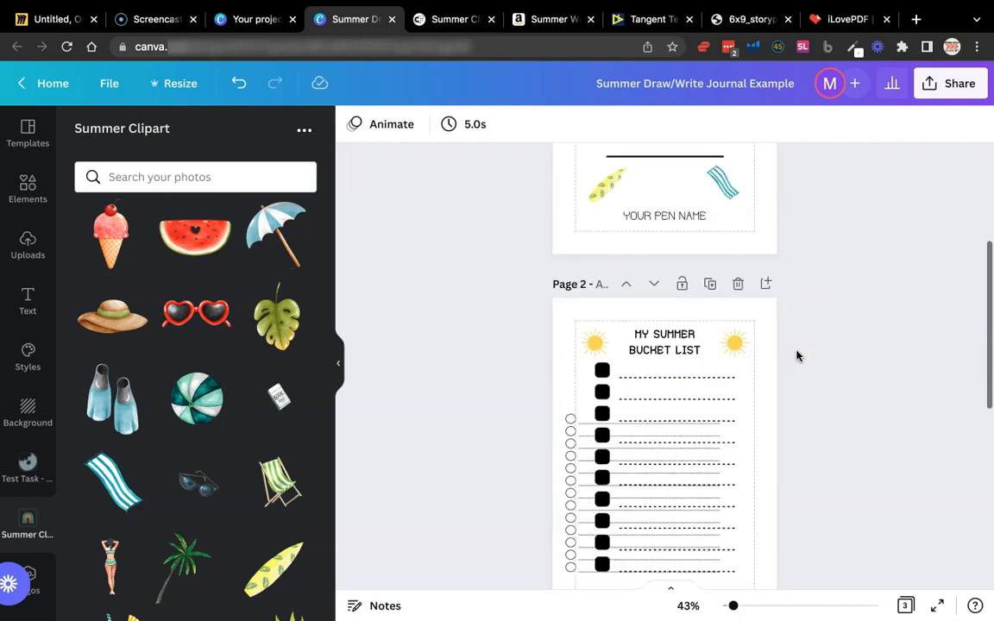
pyautogui.click(710, 335)
pyautogui.click(823, 342)
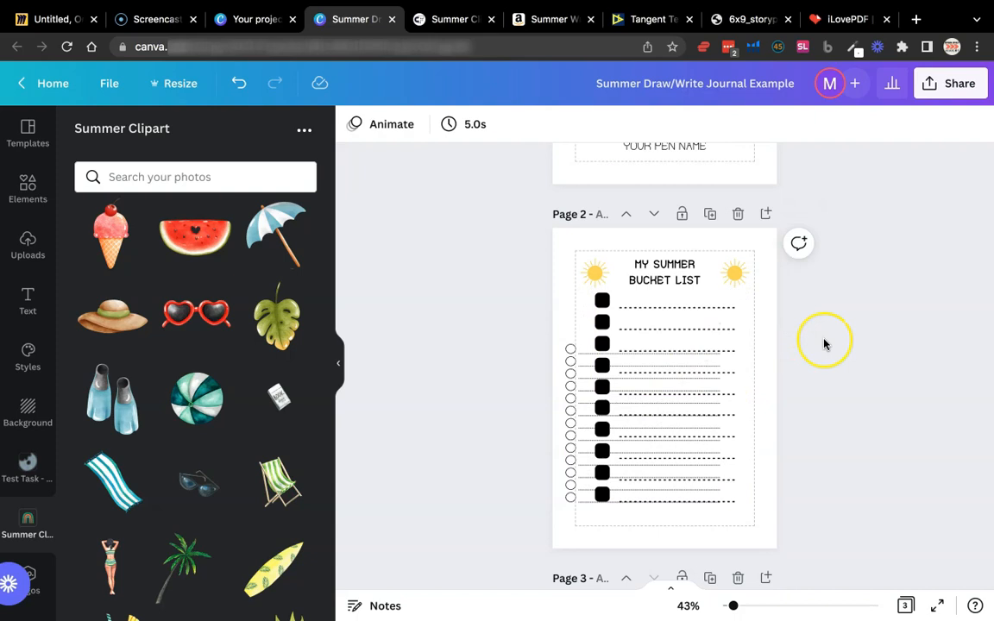
pyautogui.scroll(-4, 824, 341)
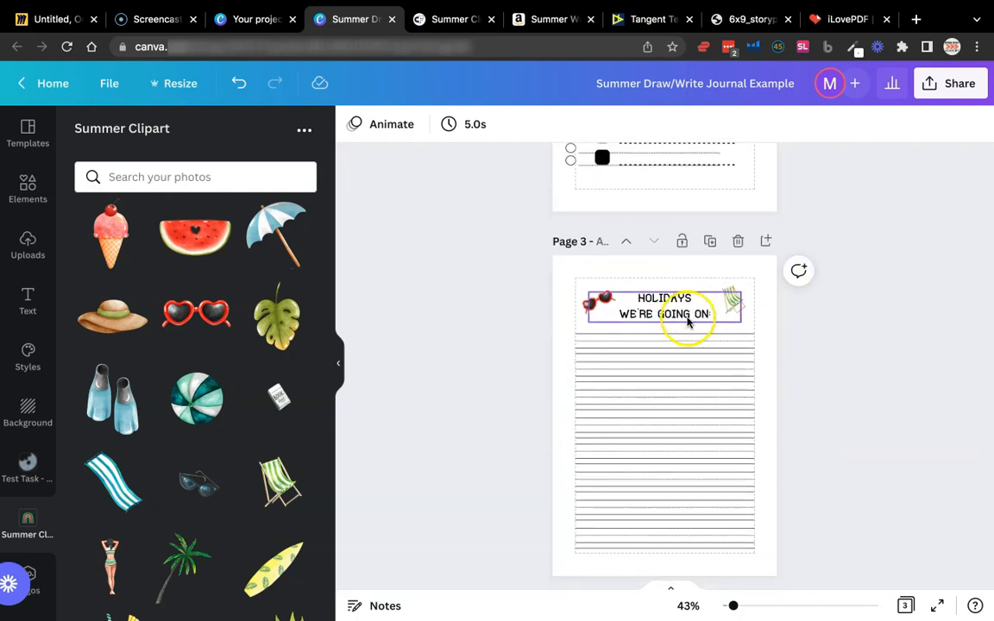
pyautogui.scroll(2, 811, 345)
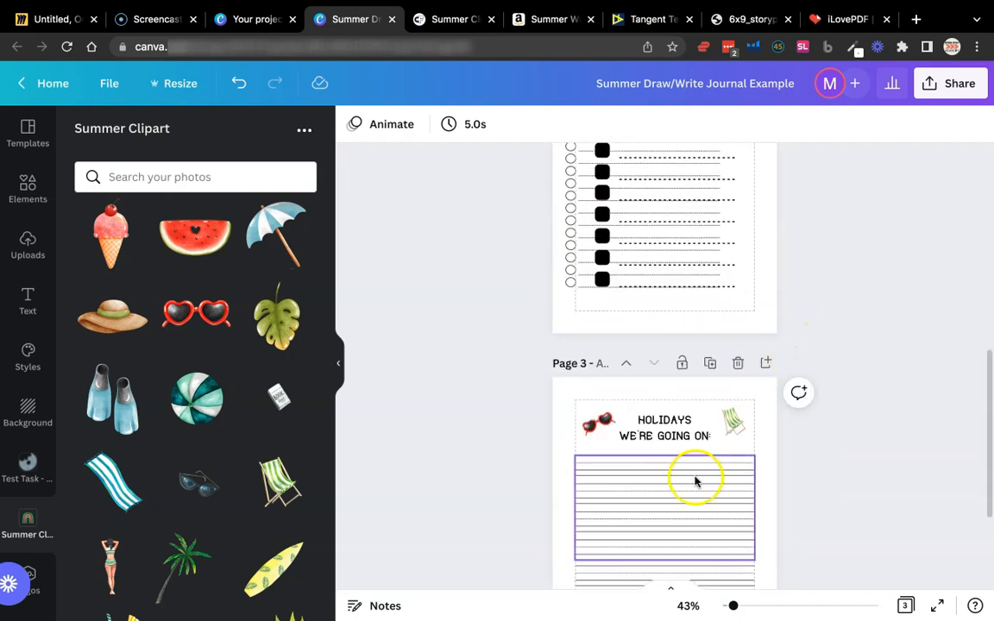
pyautogui.scroll(1, 863, 329)
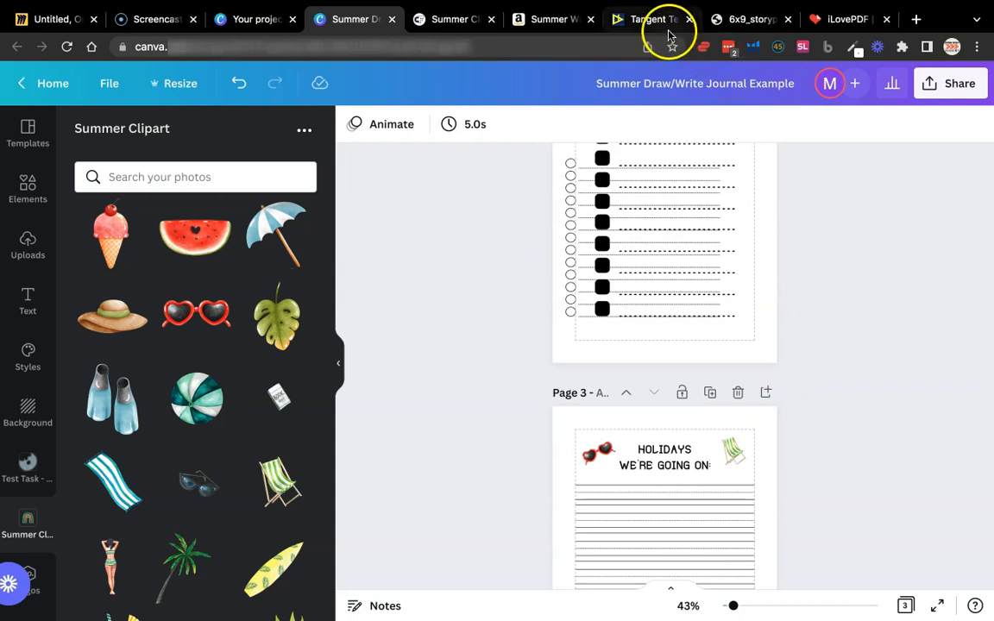
pyautogui.click(721, 24)
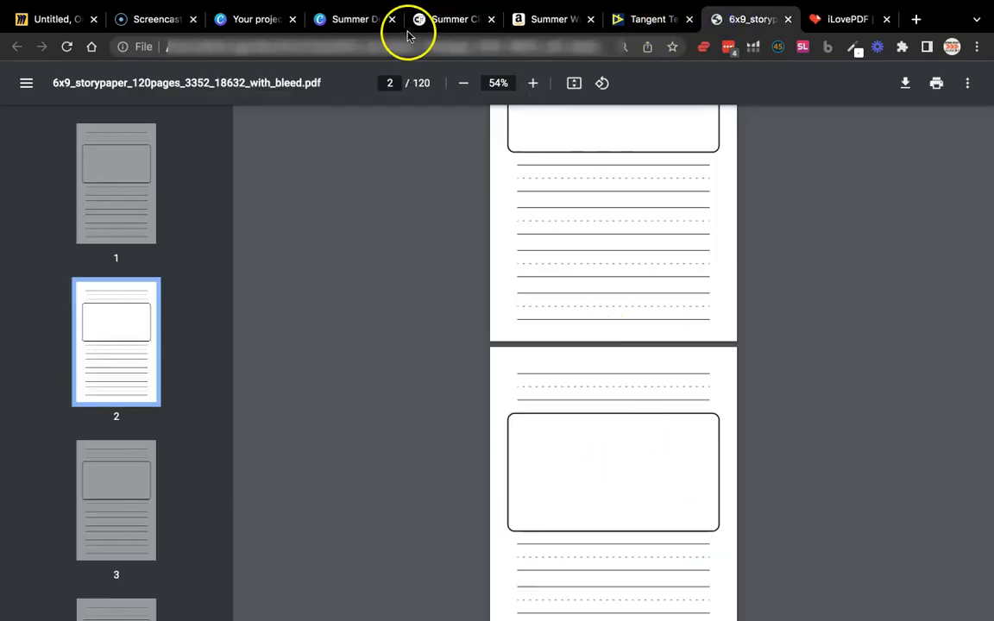
pyautogui.click(354, 21)
pyautogui.scroll(3, 675, 319)
# Delete the black square checkboxes and their thick dashed lines from the bucket list page, keeping the circle checklist
pyautogui.click(682, 313)
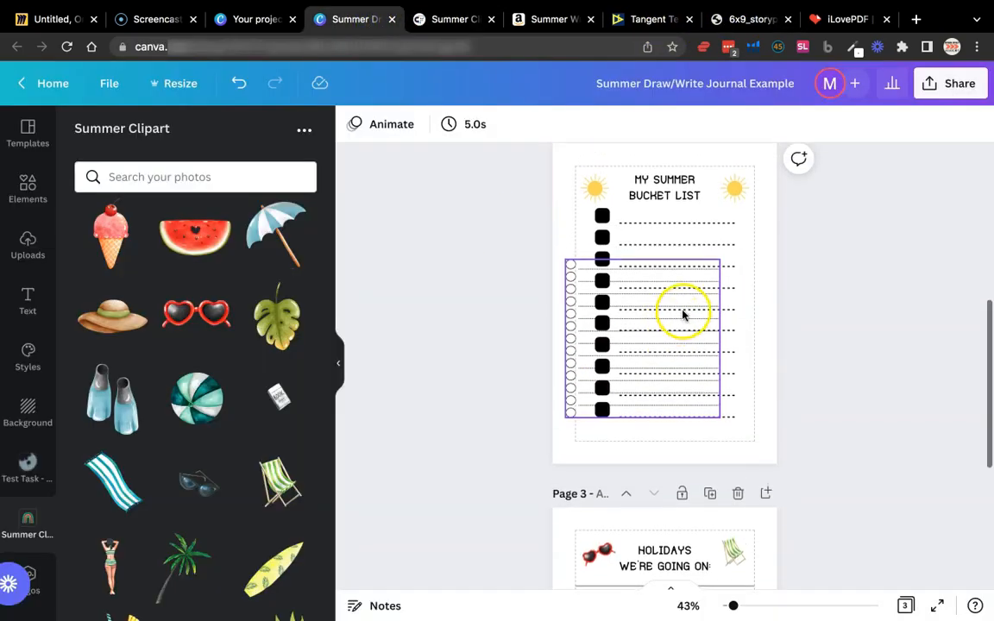
pyautogui.click(702, 246)
pyautogui.press('Delete')
pyautogui.click(701, 289)
pyautogui.click(730, 339)
pyautogui.press('Delete')
# Enlarge the circle checklist to nearly the full width between the page margins and place it just above the bottom margin
pyautogui.moveTo(692, 328)
pyautogui.mouseDown()
pyautogui.moveTo(706, 329)
pyautogui.moveTo(705, 339)
pyautogui.mouseUp()
pyautogui.moveTo(738, 271); pyautogui.dragTo(754, 261)
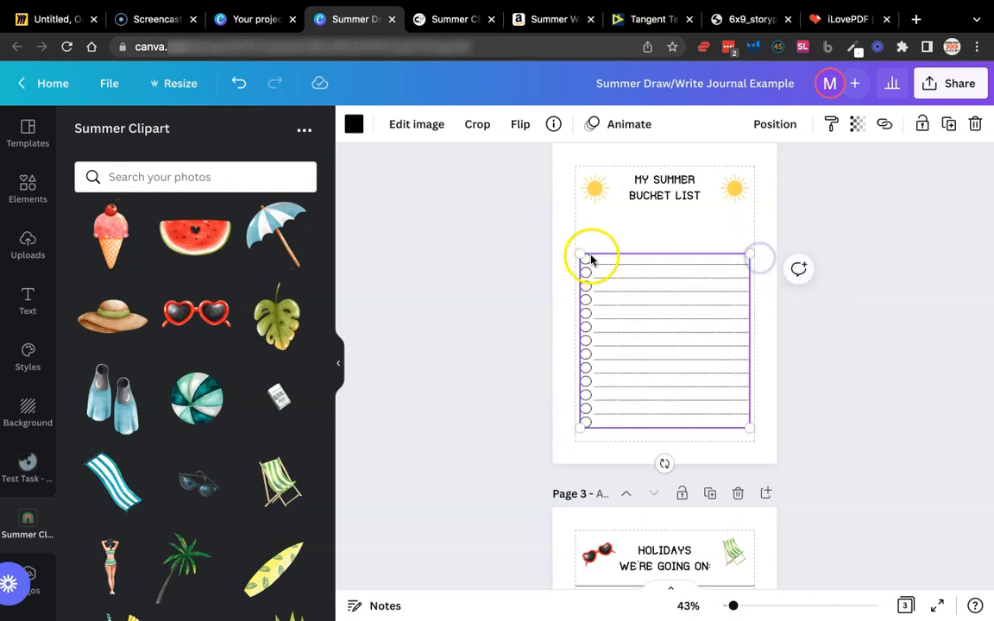
pyautogui.moveTo(650, 270); pyautogui.dragTo(649, 275)
pyautogui.click(759, 318)
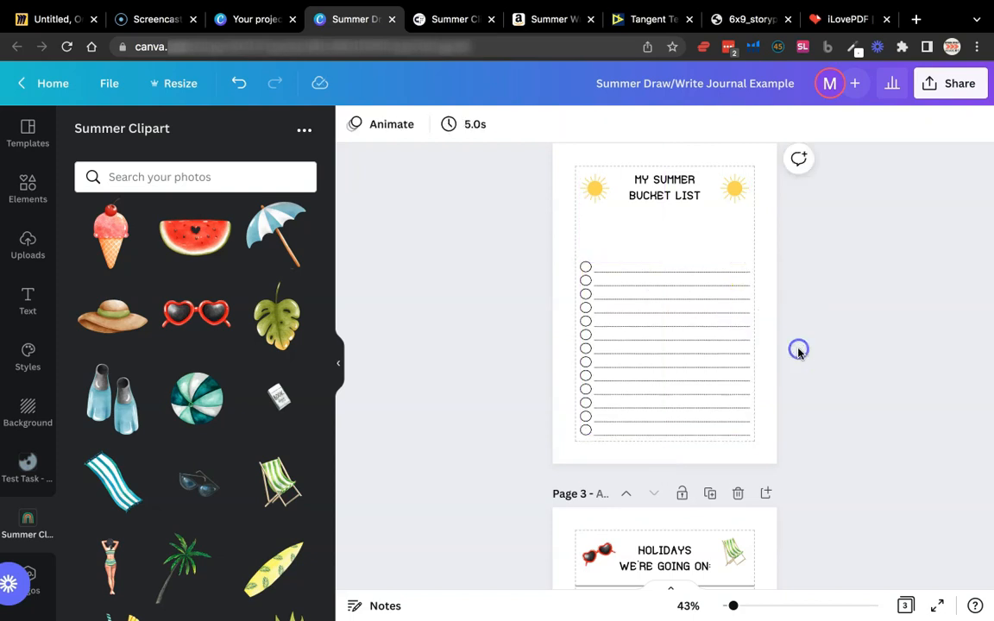
# Duplicate the circle checklist and place the copy higher up, directly below the "My Summer Bucket List" heading
pyautogui.click(614, 273)
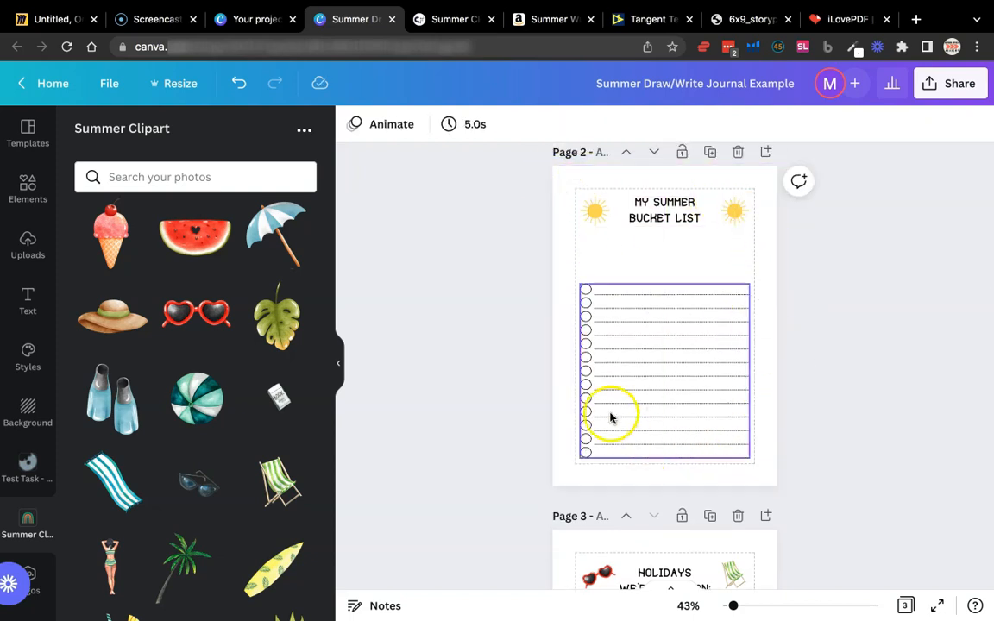
pyautogui.click(705, 424)
pyautogui.moveTo(708, 399); pyautogui.dragTo(704, 340)
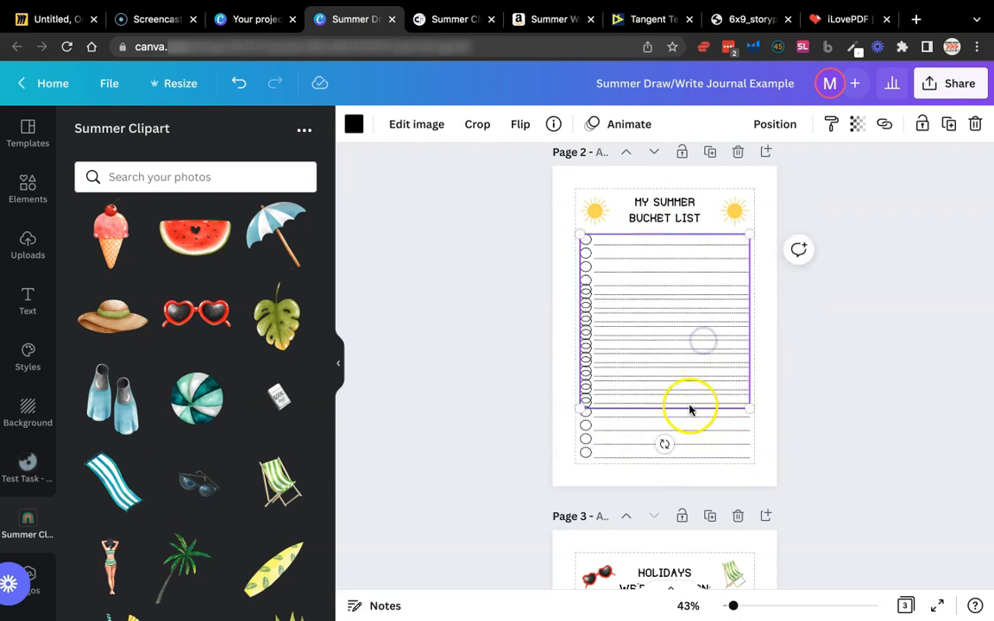
# Crop the upper copy of the circle checklist from below so that only its first four rows remain
pyautogui.doubleClick(698, 266)
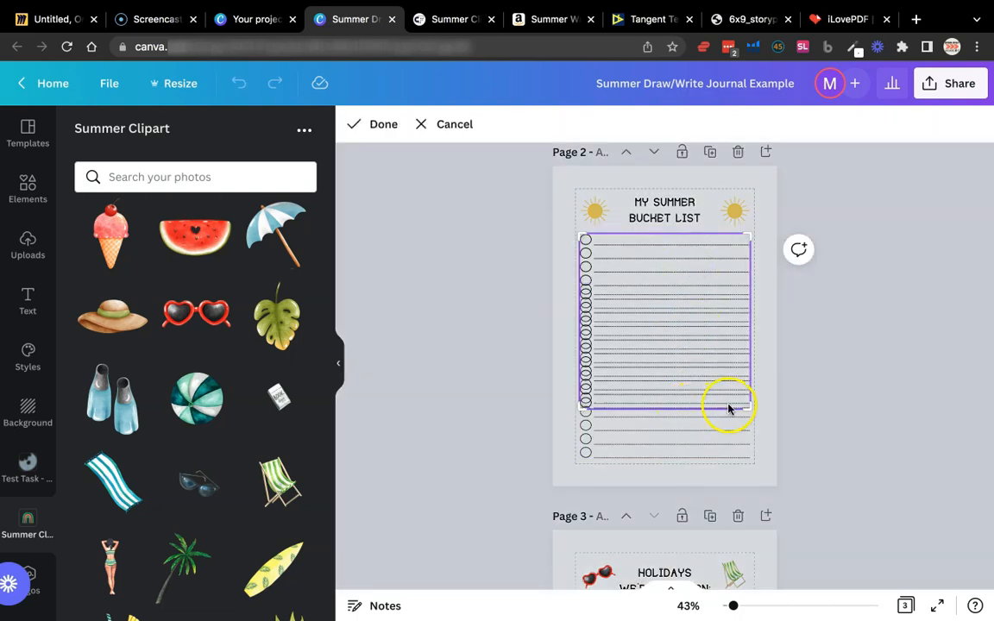
pyautogui.moveTo(750, 413); pyautogui.dragTo(776, 321)
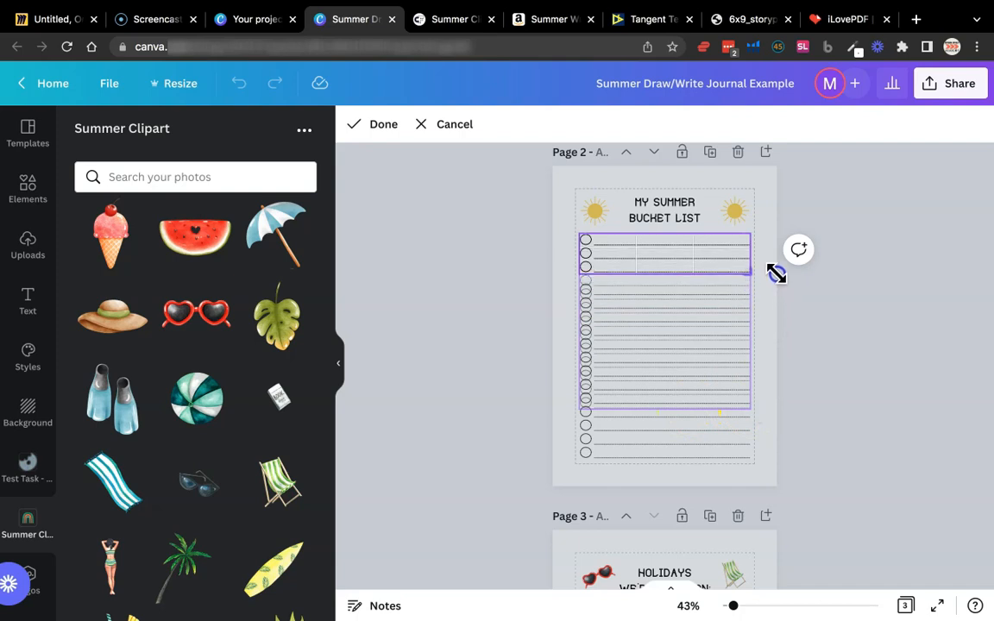
pyautogui.click(777, 289)
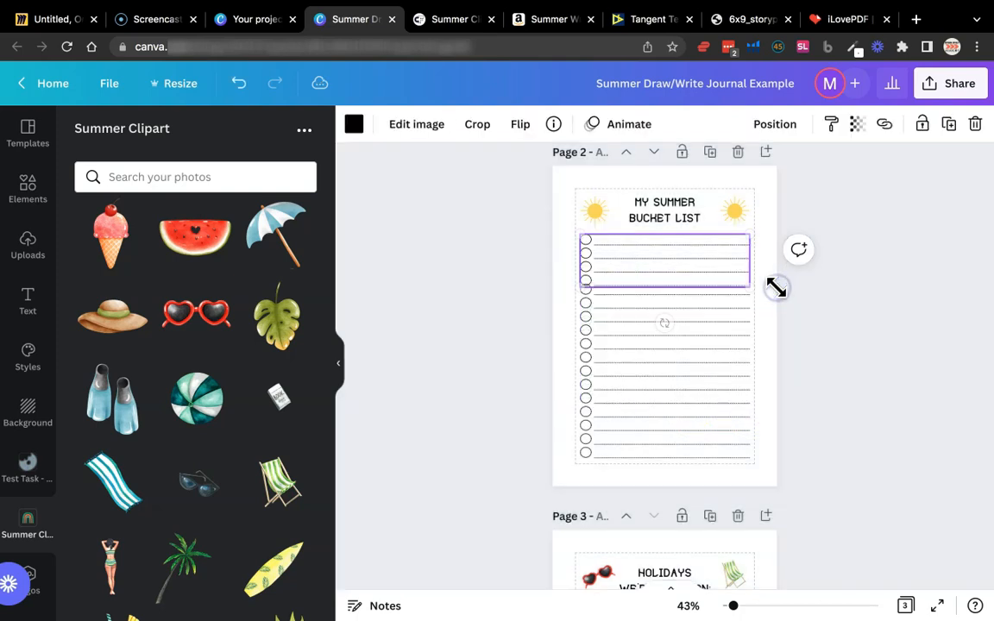
pyautogui.click(777, 288)
pyautogui.click(742, 277)
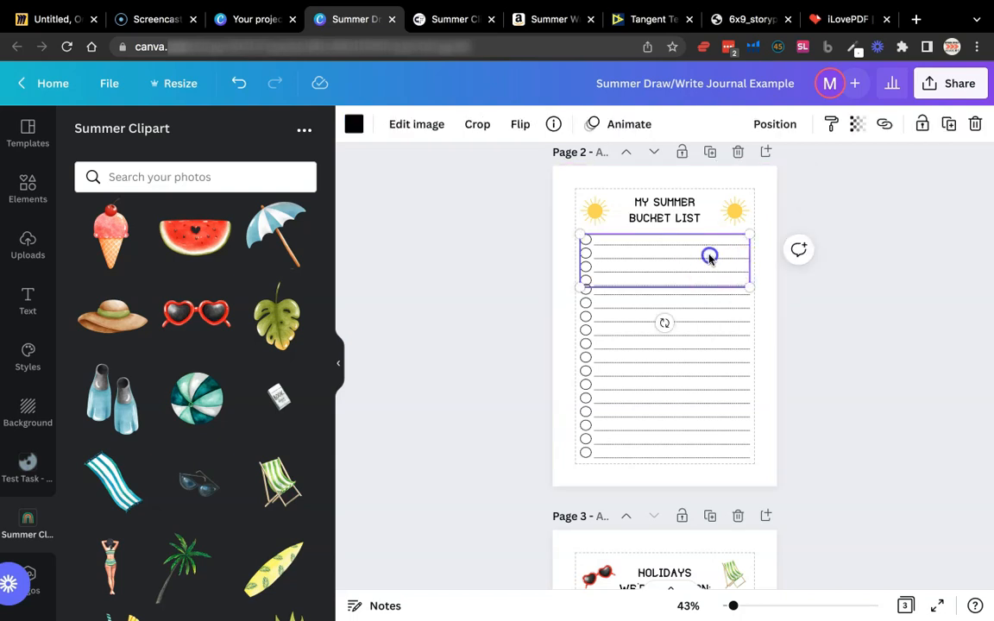
pyautogui.doubleClick(709, 256)
pyautogui.click(706, 282)
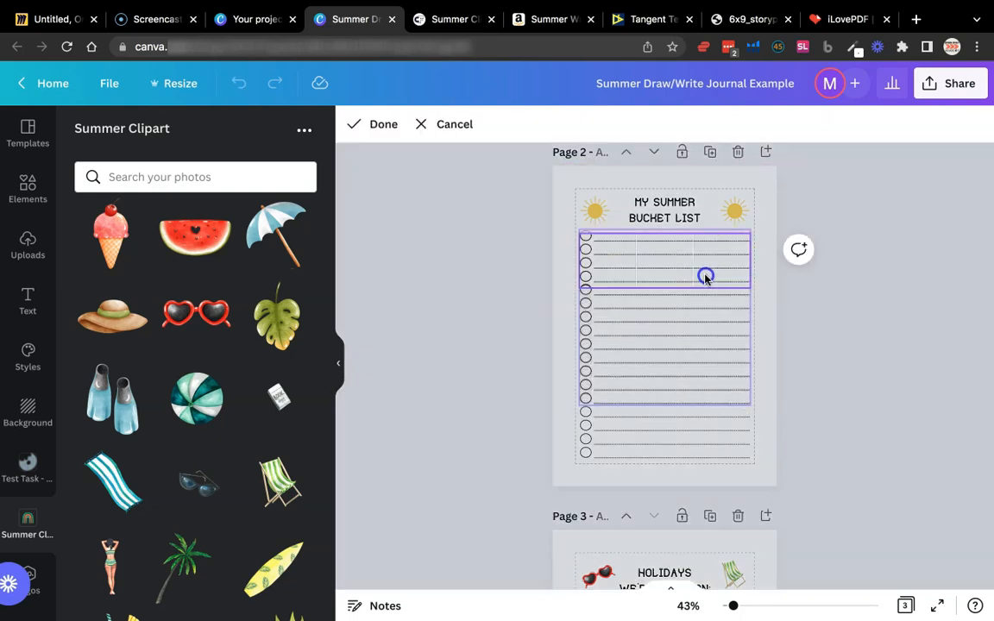
pyautogui.click(429, 123)
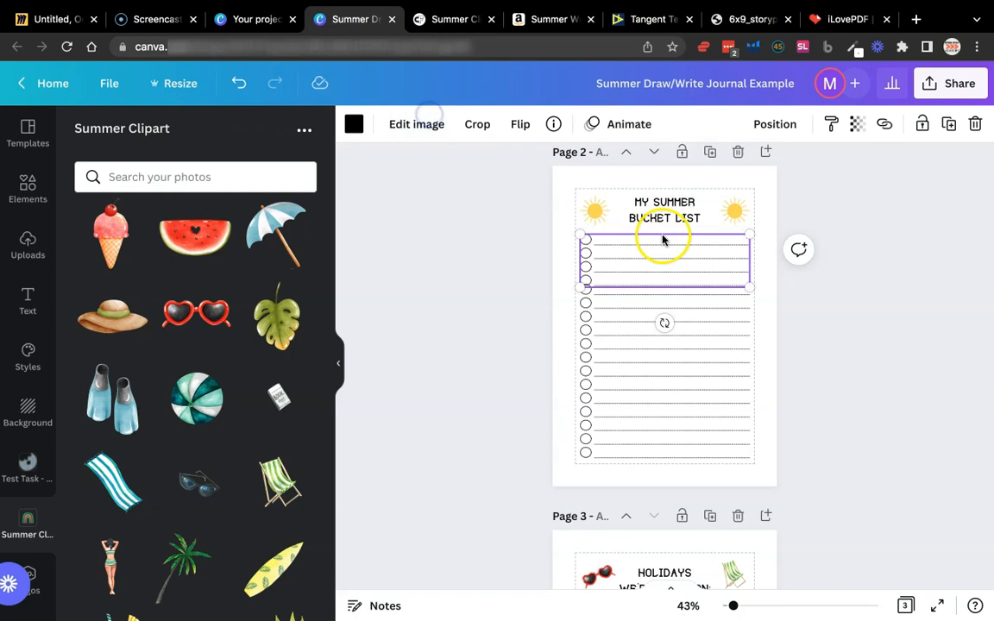
# Move the four-row checklist up towards the heading and lower the full checklist until it meets the bottom margin
pyautogui.moveTo(660, 252); pyautogui.dragTo(712, 255)
pyautogui.click(759, 268)
pyautogui.click(712, 252)
pyautogui.click(790, 280)
pyautogui.click(723, 328)
pyautogui.moveTo(723, 329); pyautogui.dragTo(723, 331)
pyautogui.click(799, 332)
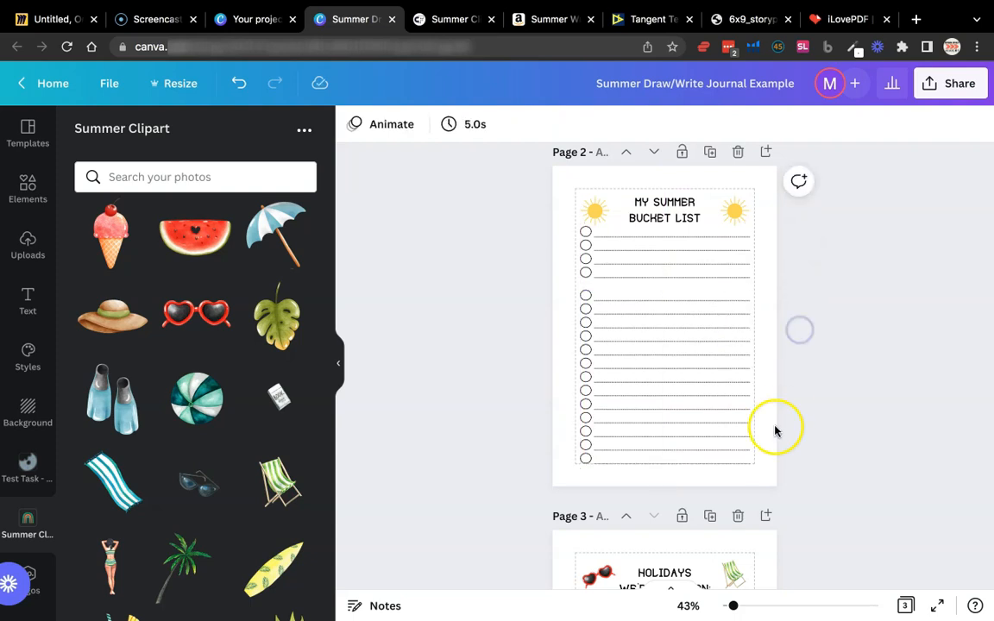
# Move the four-row checklist down until its rows continue evenly into the full checklist below it
pyautogui.moveTo(721, 269); pyautogui.dragTo(722, 272)
pyautogui.scroll(5, 721, 273)
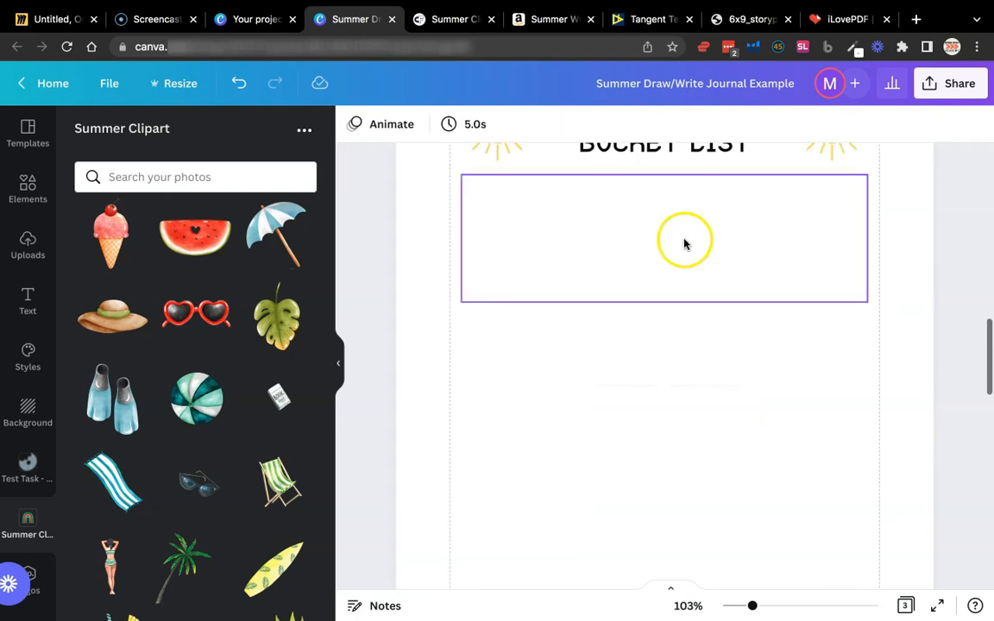
pyautogui.moveTo(645, 262); pyautogui.dragTo(645, 267)
pyautogui.click(901, 286)
pyautogui.moveTo(817, 240); pyautogui.dragTo(817, 245)
pyautogui.click(978, 269)
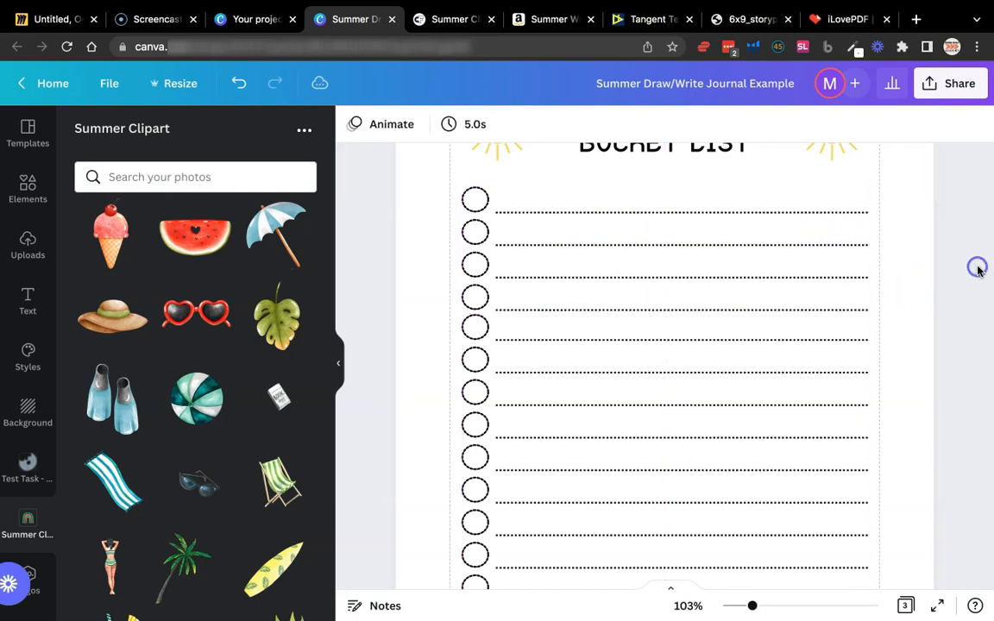
pyautogui.scroll(-5, 942, 290)
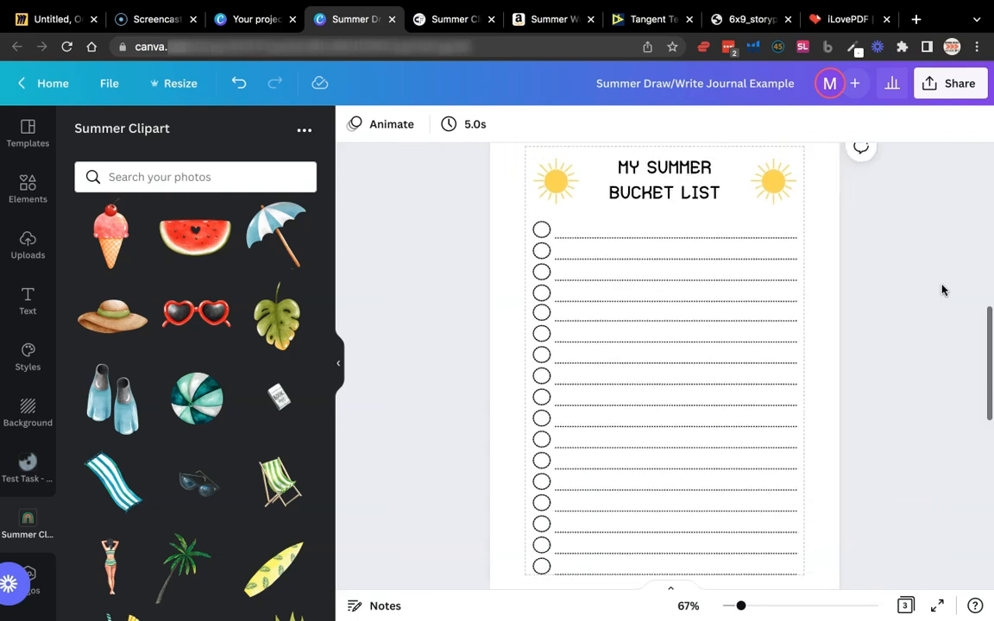
pyautogui.click(749, 356)
pyautogui.click(852, 304)
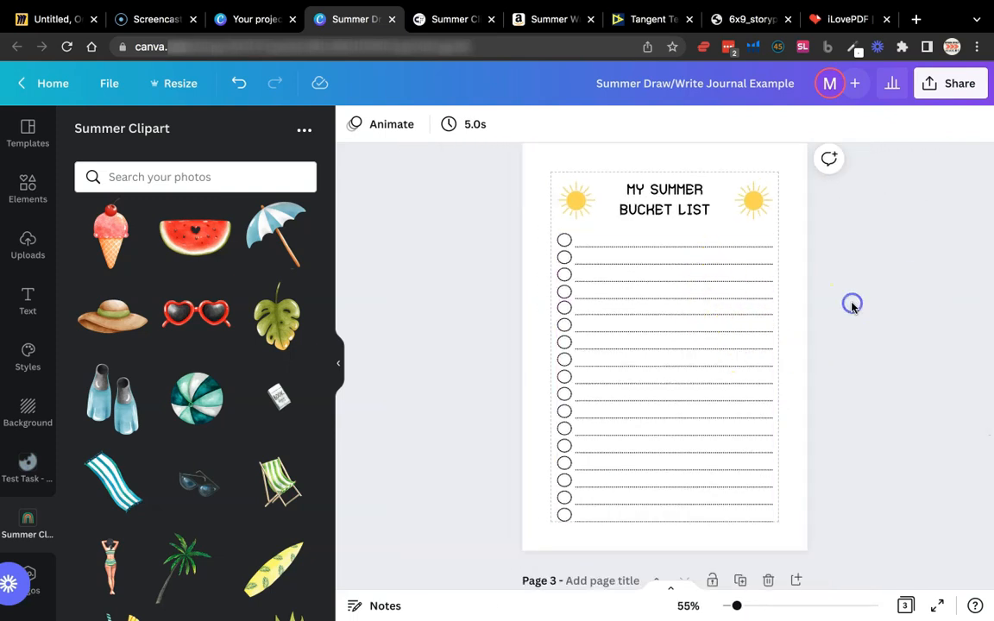
# Try nudging the four-row checklist slightly on the bucket list page, and undo the move
pyautogui.scroll(-5, 721, 278)
pyautogui.click(699, 274)
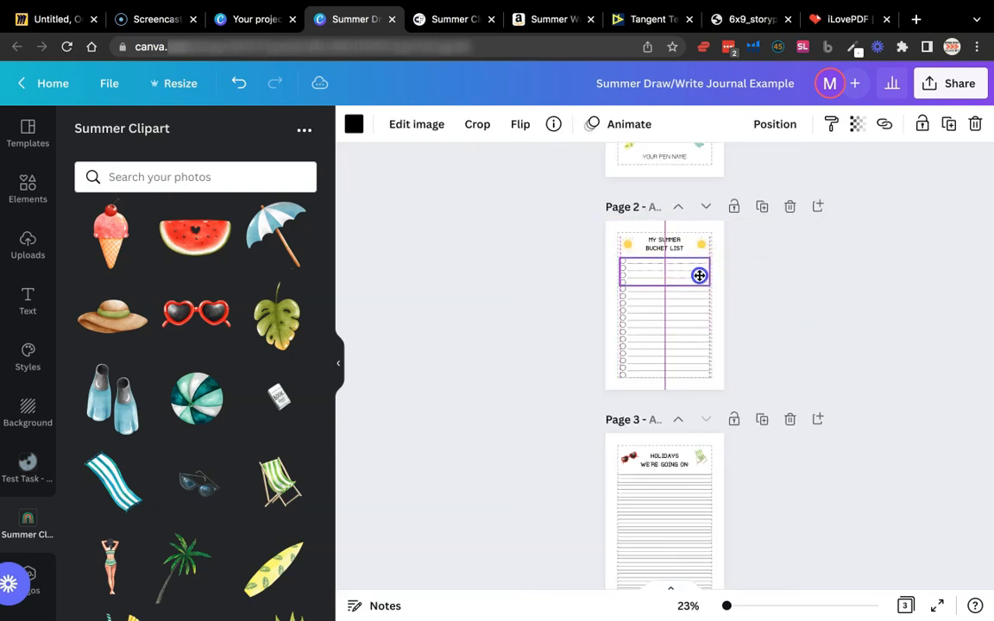
pyautogui.moveTo(697, 273); pyautogui.dragTo(698, 274)
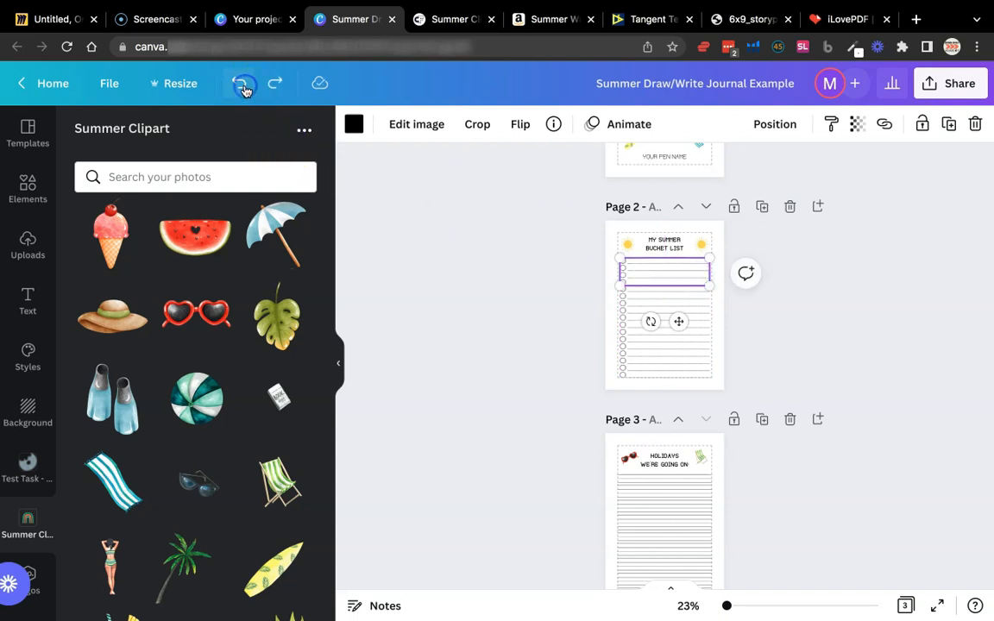
pyautogui.click(744, 315)
pyautogui.scroll(5, 744, 315)
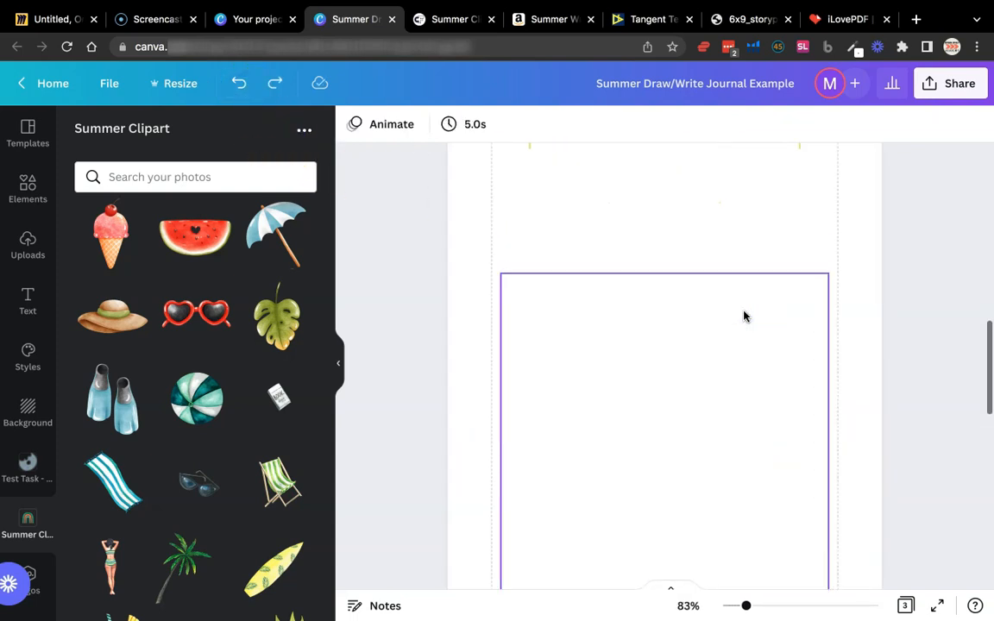
pyautogui.scroll(-3, 848, 317)
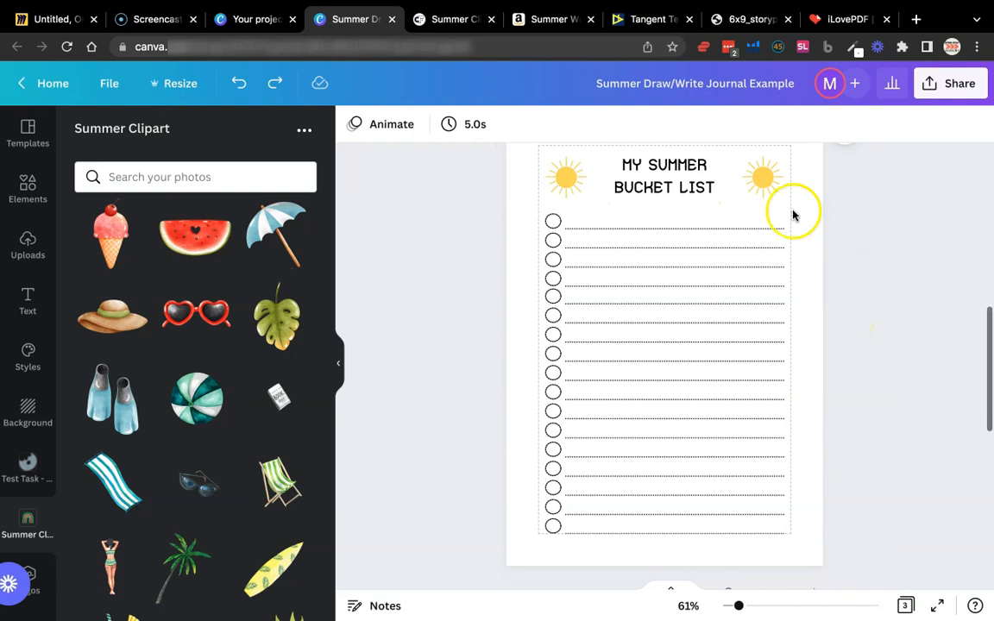
# Try deleting the sun to the right of the "My Summer Bucket List" heading, and restore it
pyautogui.click(746, 186)
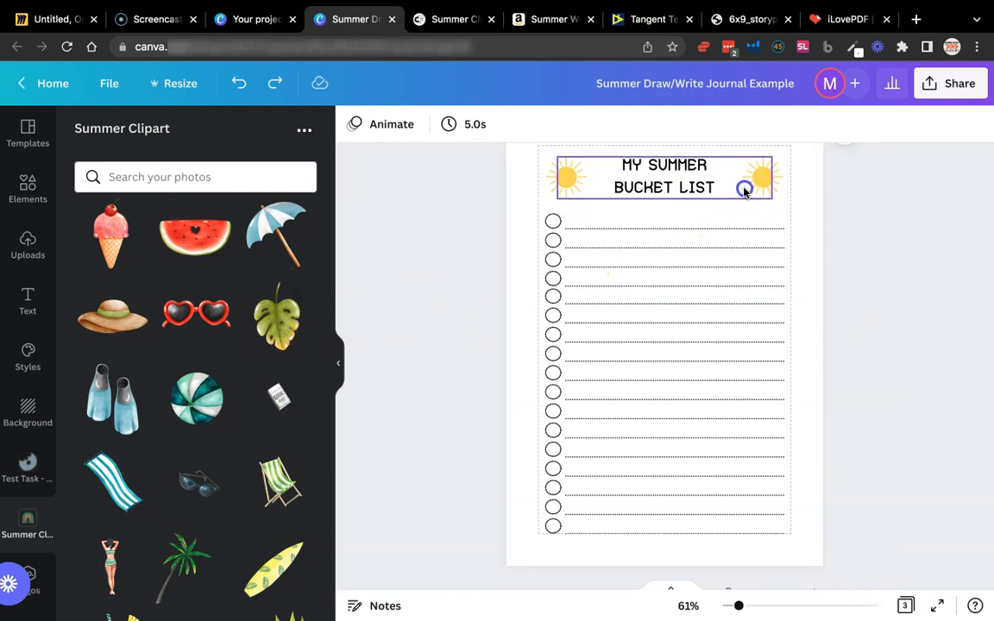
pyautogui.click(794, 169)
pyautogui.click(776, 168)
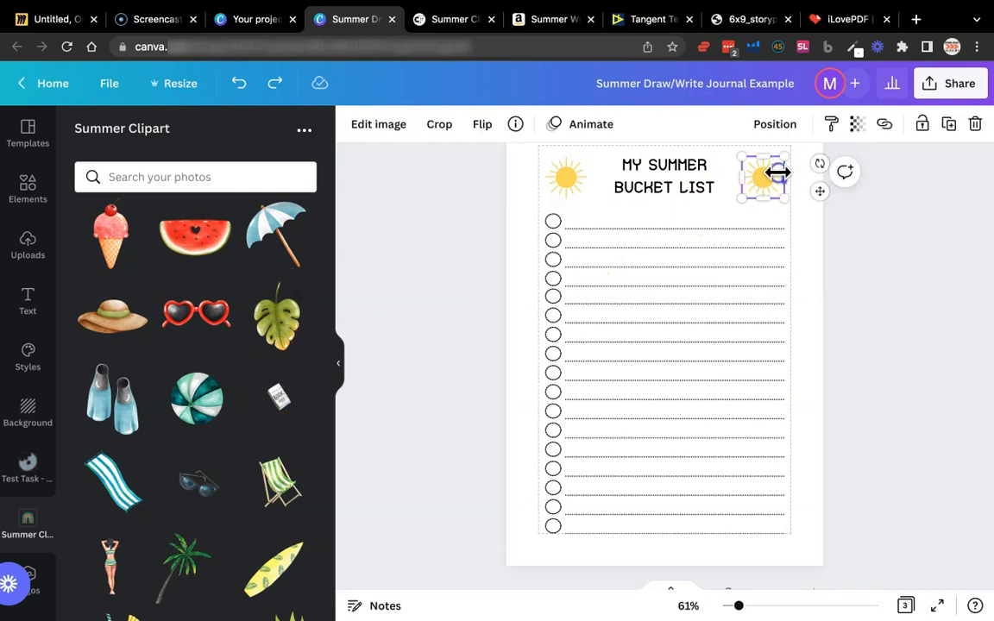
pyautogui.press('Delete')
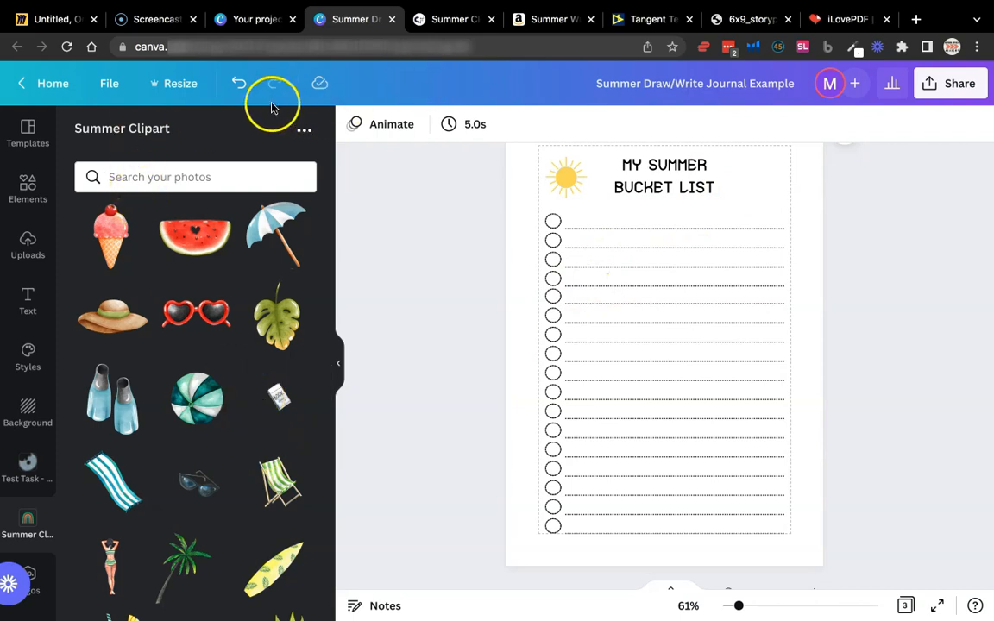
# Check the "Holidays We're Going On:" page and switch to Amazon to return to the summer journal search results
pyautogui.scroll(-10, 827, 279)
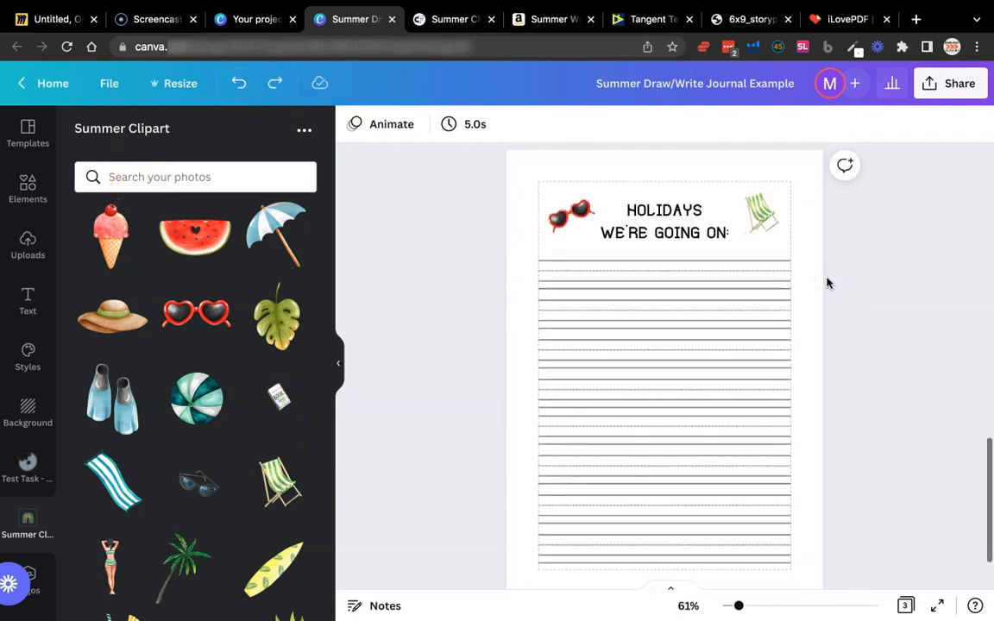
pyautogui.scroll(-2, 760, 341)
pyautogui.click(541, 19)
pyautogui.hscroll(-5, 521, 290)
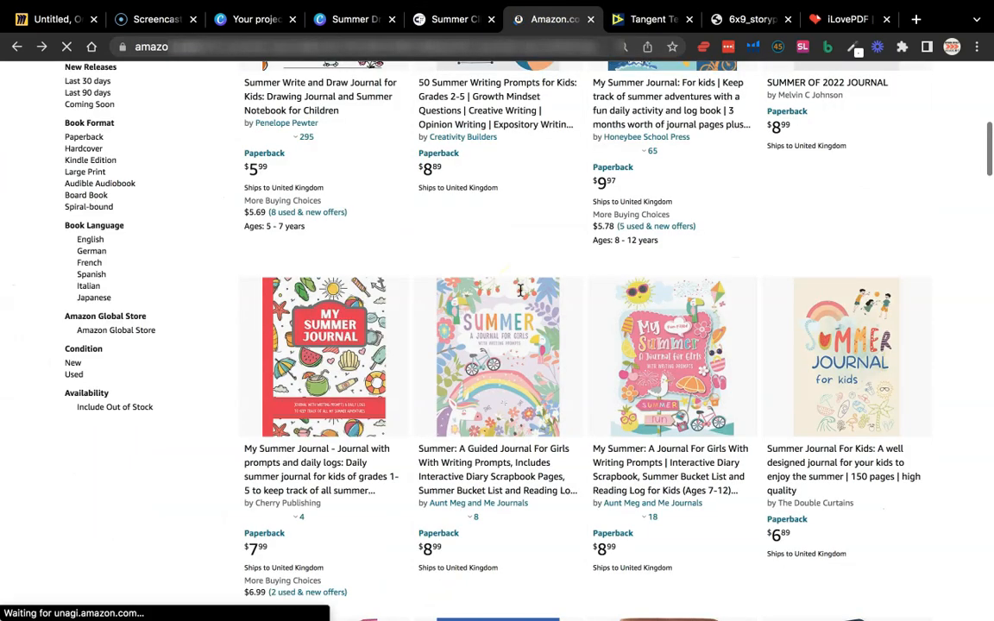
# Examine the summer journal covers, page counts, prices and sales ranks in the Amazon search results
pyautogui.scroll(-1, 521, 291)
pyautogui.scroll(-1, 521, 290)
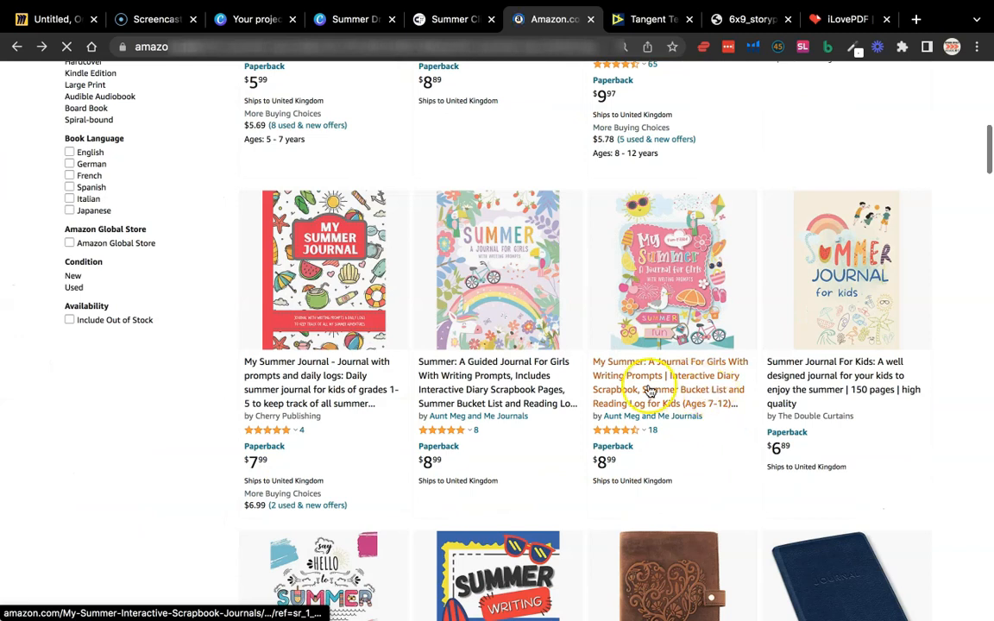
pyautogui.click(691, 383)
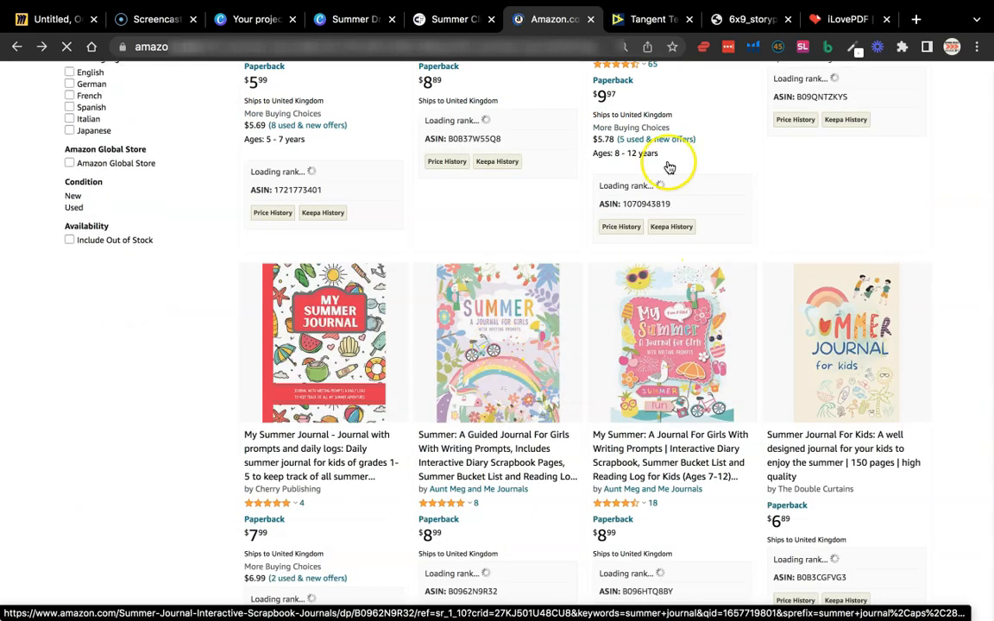
pyautogui.scroll(5, 525, 364)
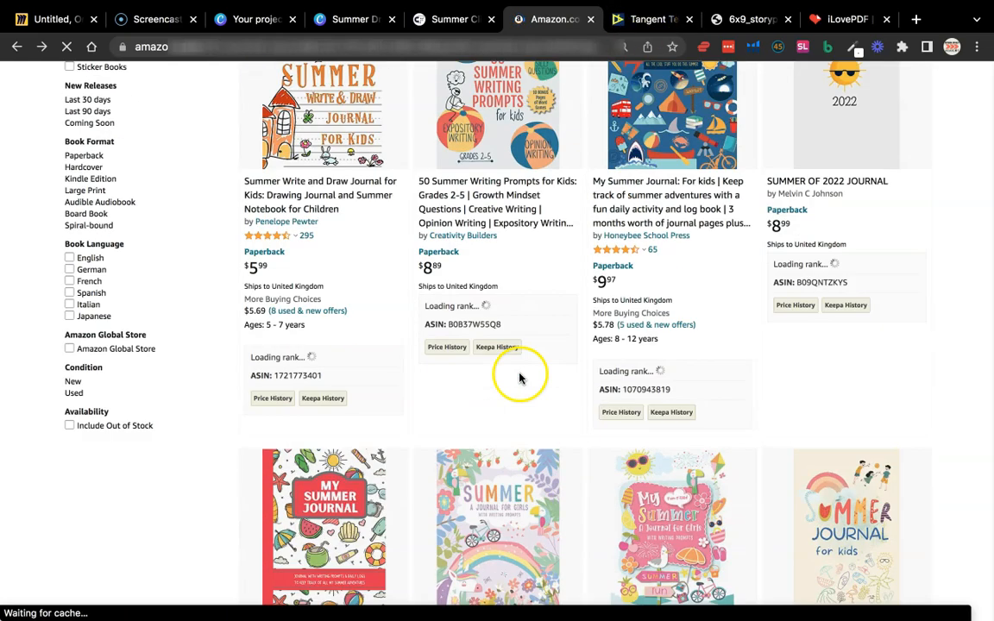
pyautogui.scroll(1, 538, 188)
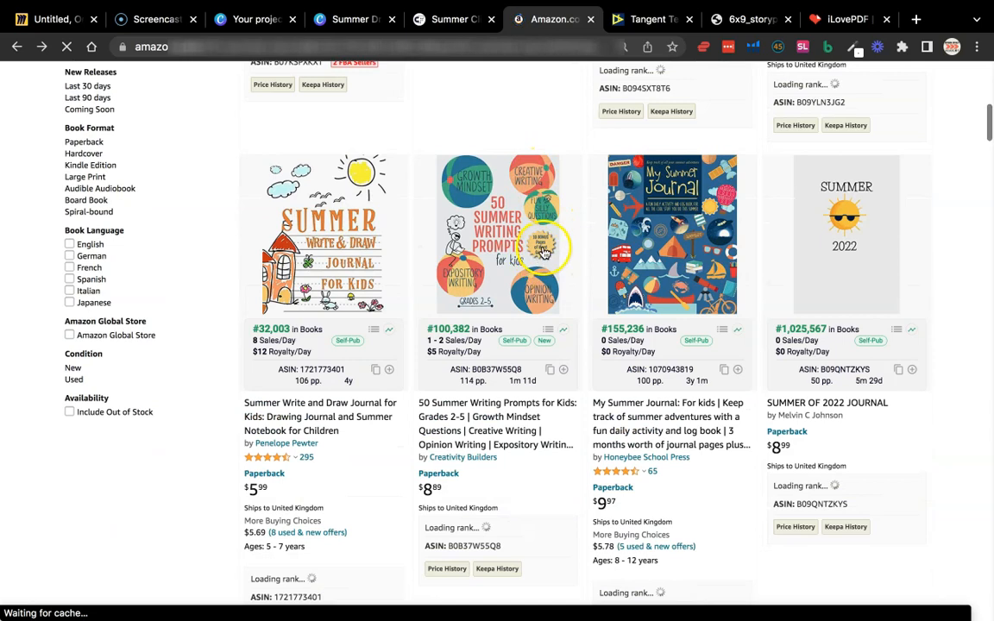
# Check the Story Paper interior, then switch to the Canva design and review its title, bucket list and holidays pages
pyautogui.click(653, 24)
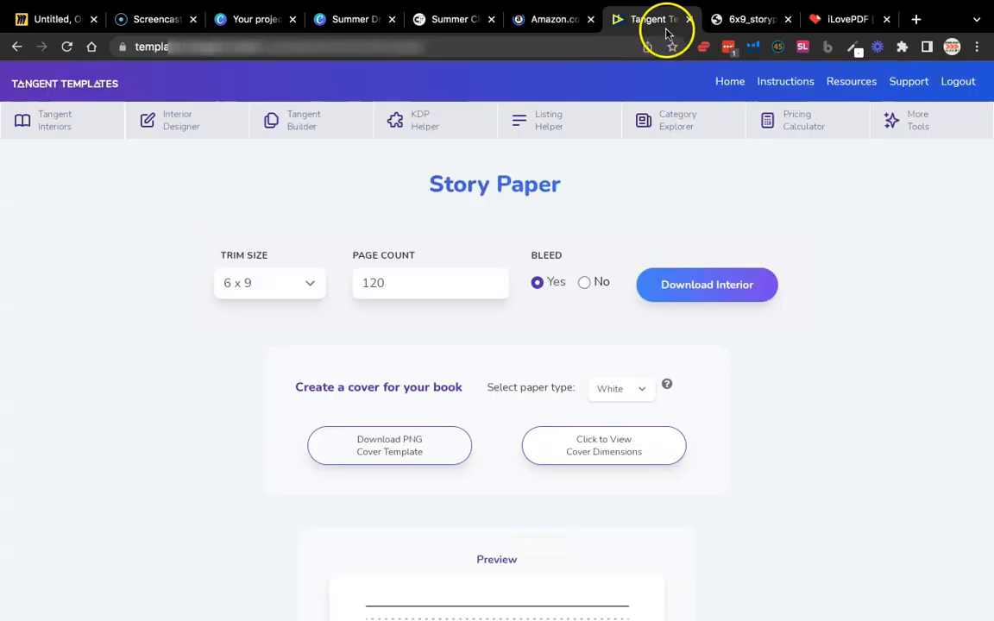
pyautogui.click(718, 22)
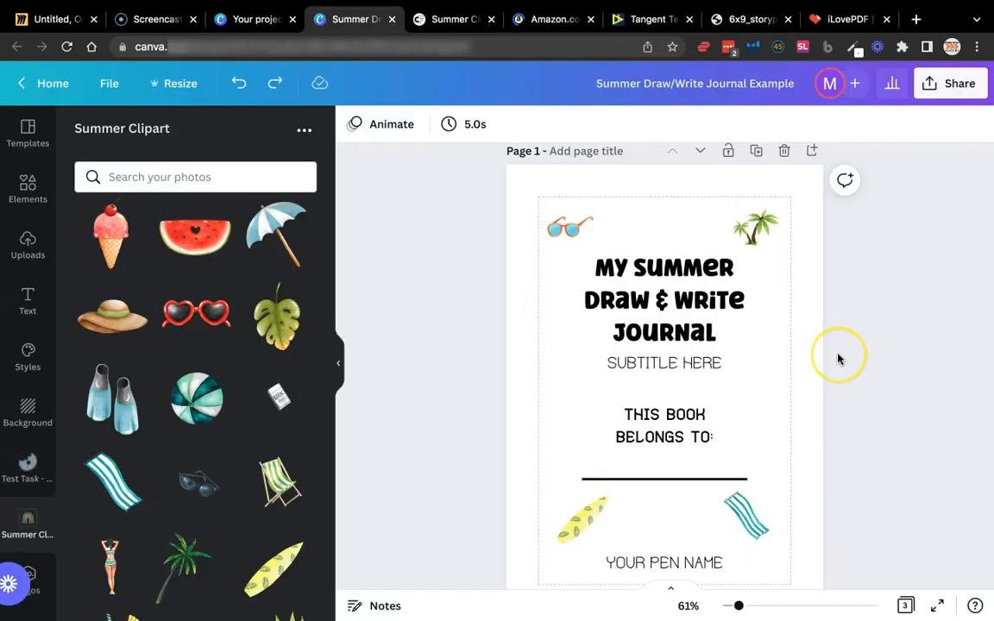
pyautogui.scroll(-5, 839, 356)
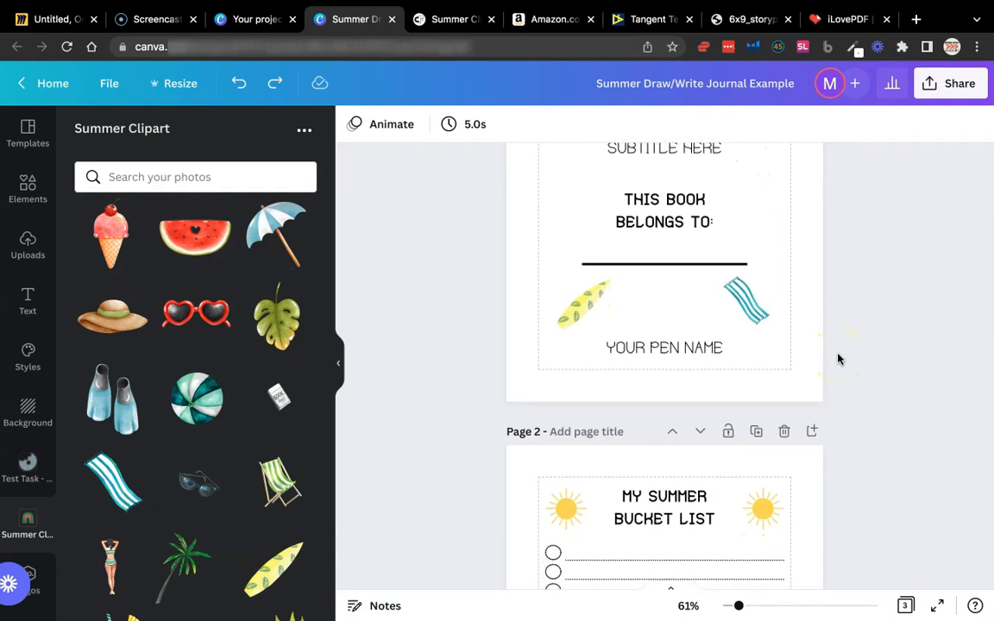
pyautogui.scroll(-8, 839, 359)
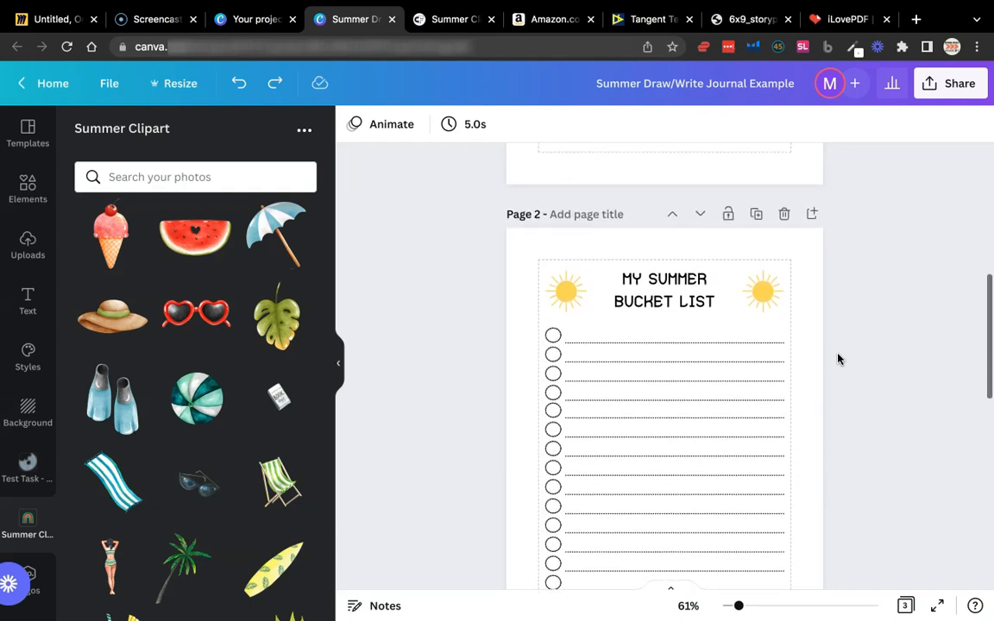
pyautogui.scroll(-3, 838, 359)
pyautogui.scroll(2, 838, 359)
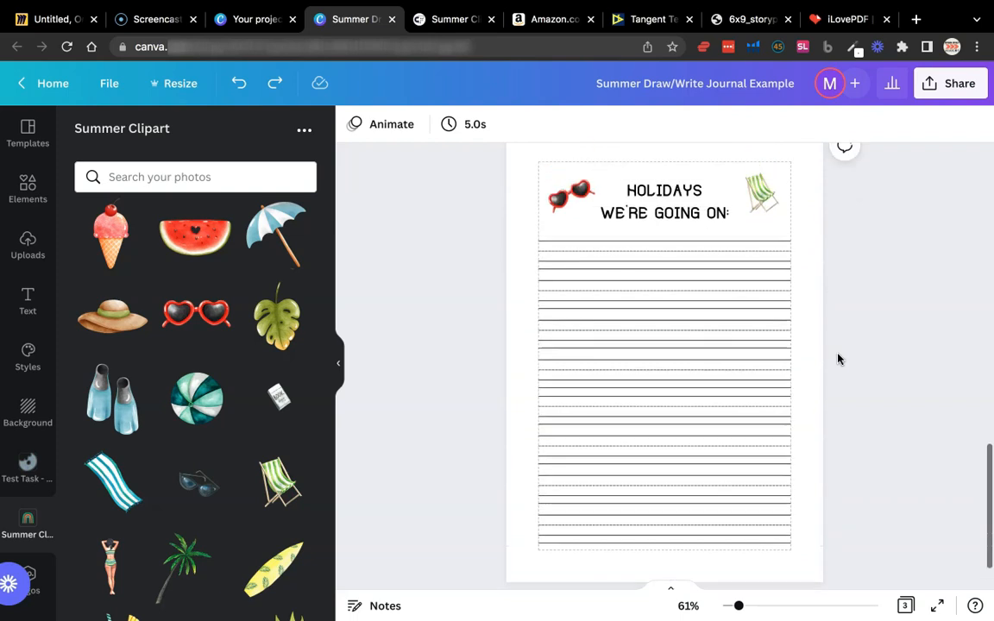
pyautogui.scroll(-1, 838, 359)
pyautogui.scroll(10, 838, 359)
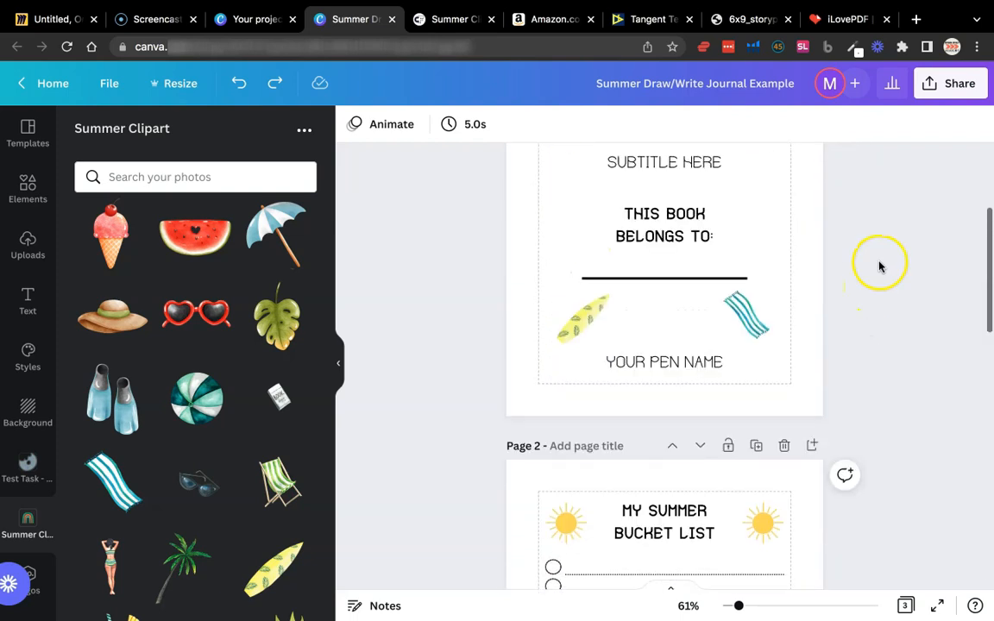
# Set up the journal design's download as PDF Print with all three pages included
pyautogui.click(952, 92)
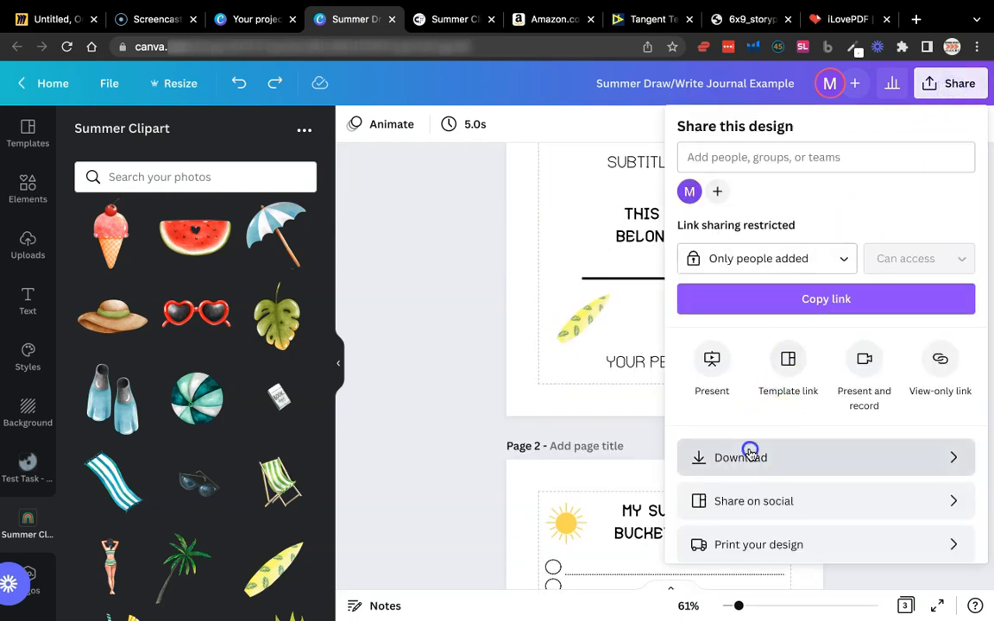
pyautogui.click(751, 452)
pyautogui.click(788, 195)
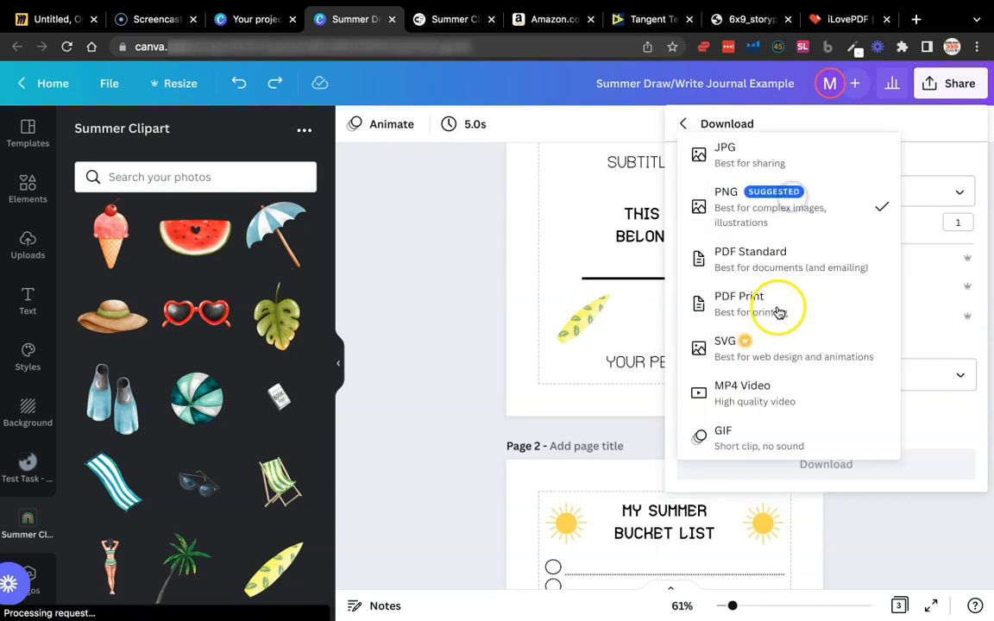
pyautogui.click(777, 307)
pyautogui.click(770, 311)
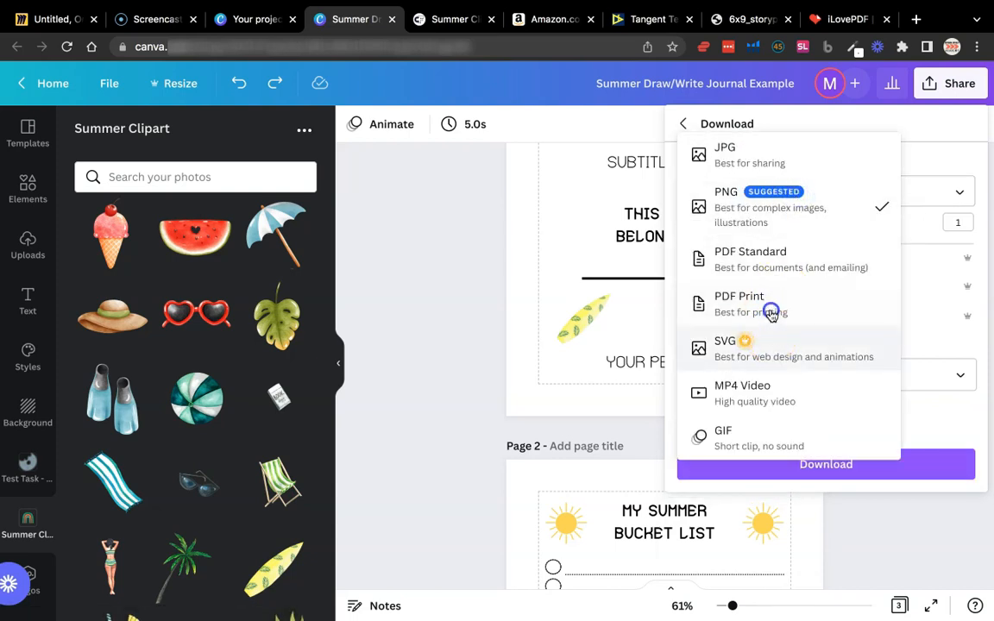
pyautogui.click(766, 315)
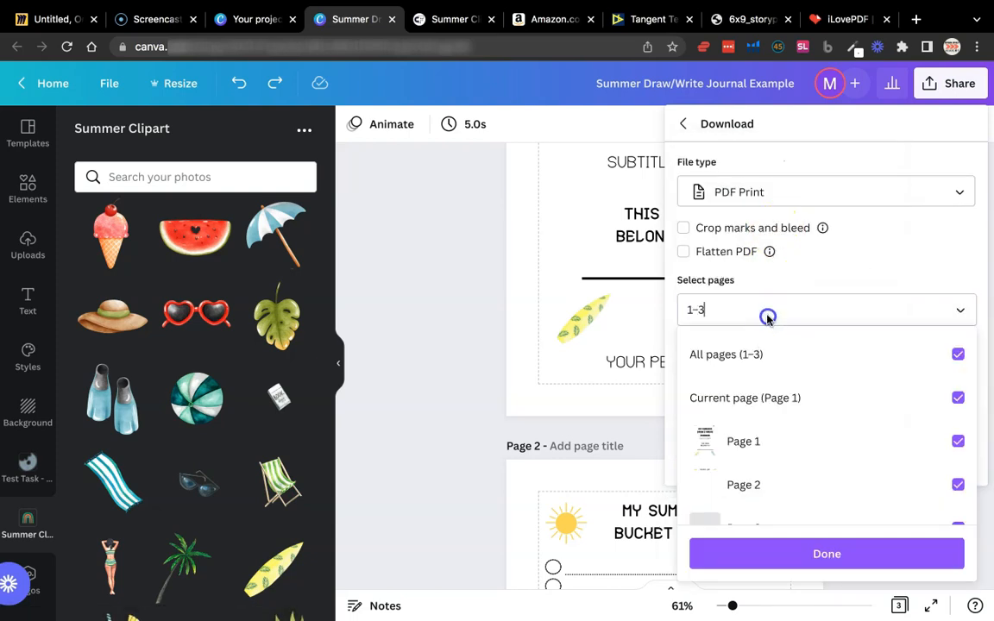
pyautogui.click(822, 281)
# Set the color profile to CMYK (for printing), save the download settings, and download the PDF
pyautogui.click(775, 370)
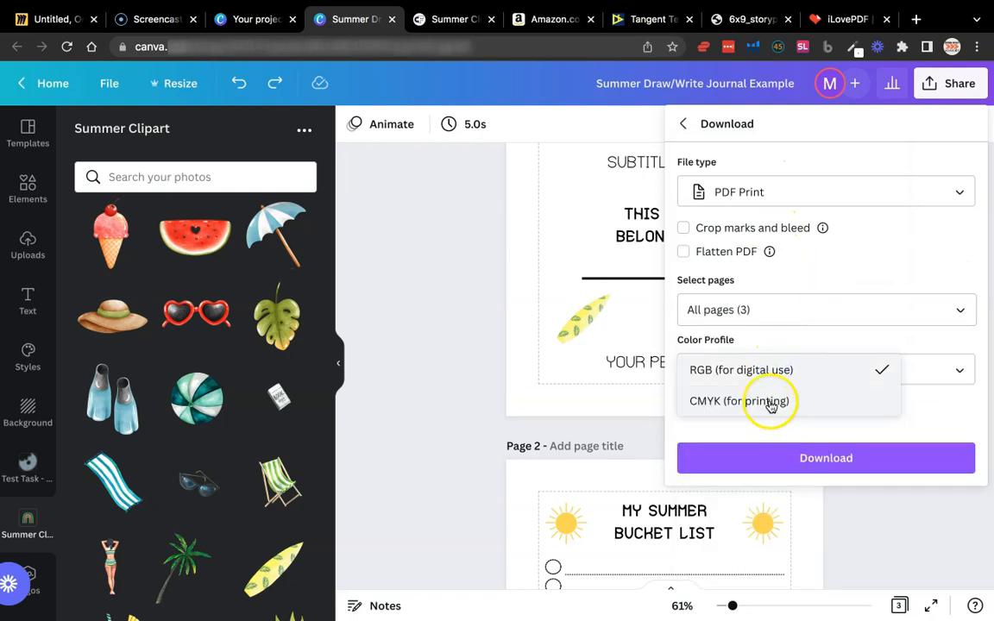
pyautogui.click(771, 403)
pyautogui.click(771, 369)
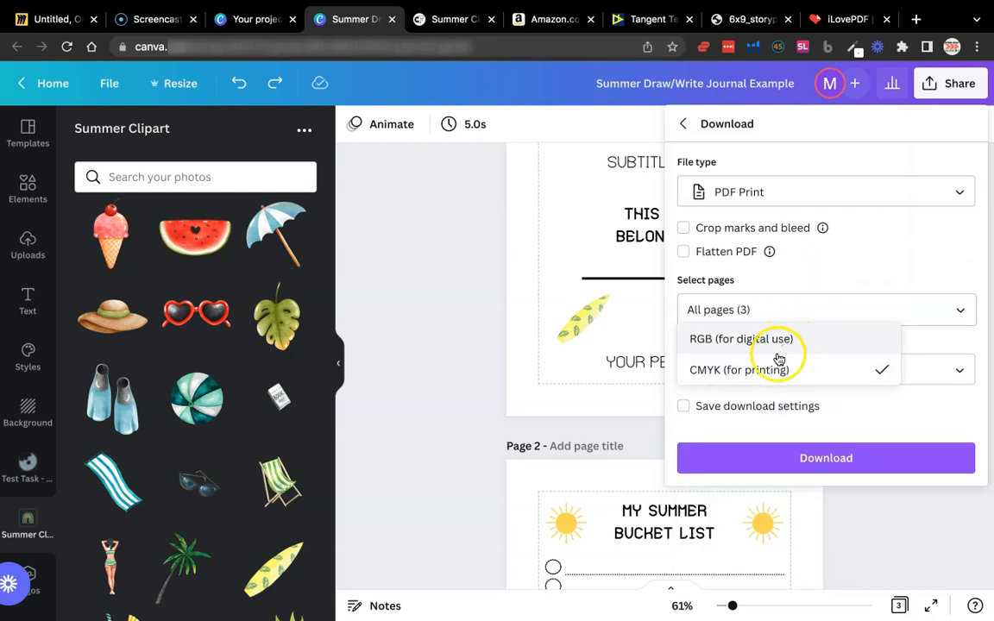
pyautogui.click(752, 377)
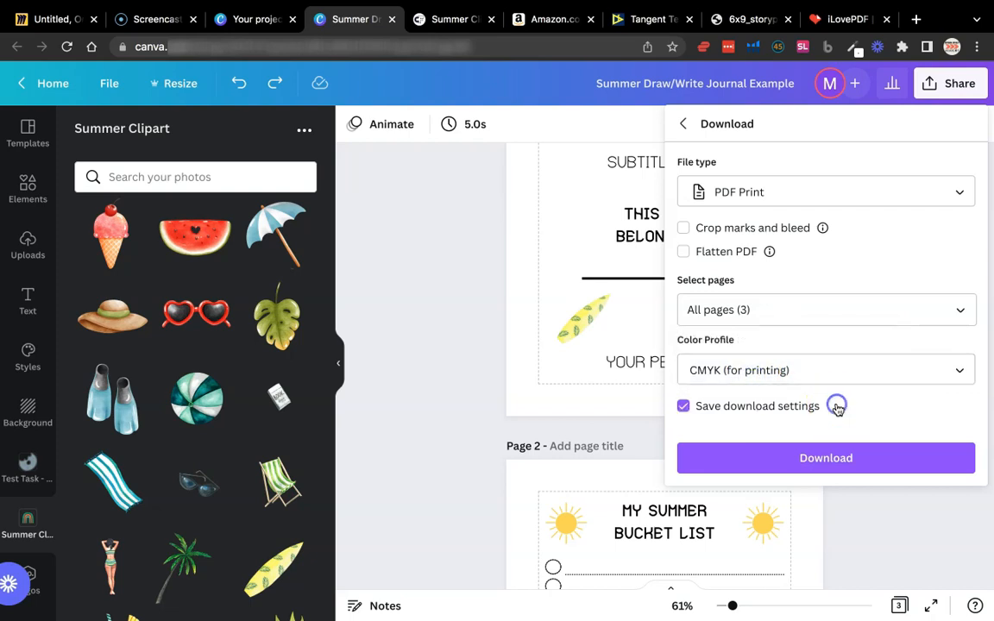
pyautogui.click(792, 405)
pyautogui.click(793, 457)
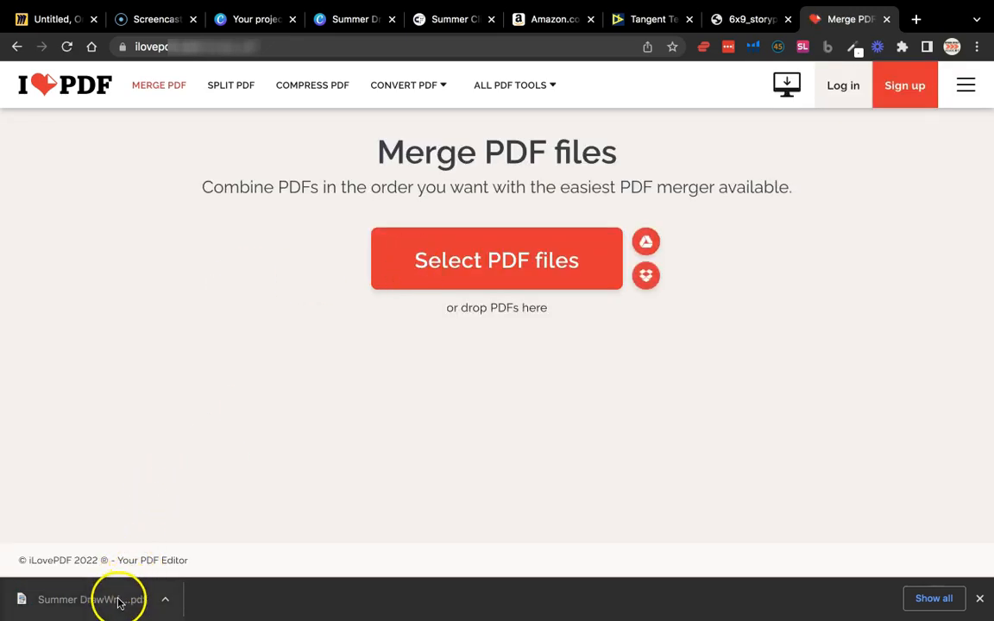
# In iLovePDF, merge the Summer DrawWrite Journal PDF with the 6x9 120-page story paper PDF after it, and open the merged file
pyautogui.moveTo(123, 599); pyautogui.dragTo(466, 304)
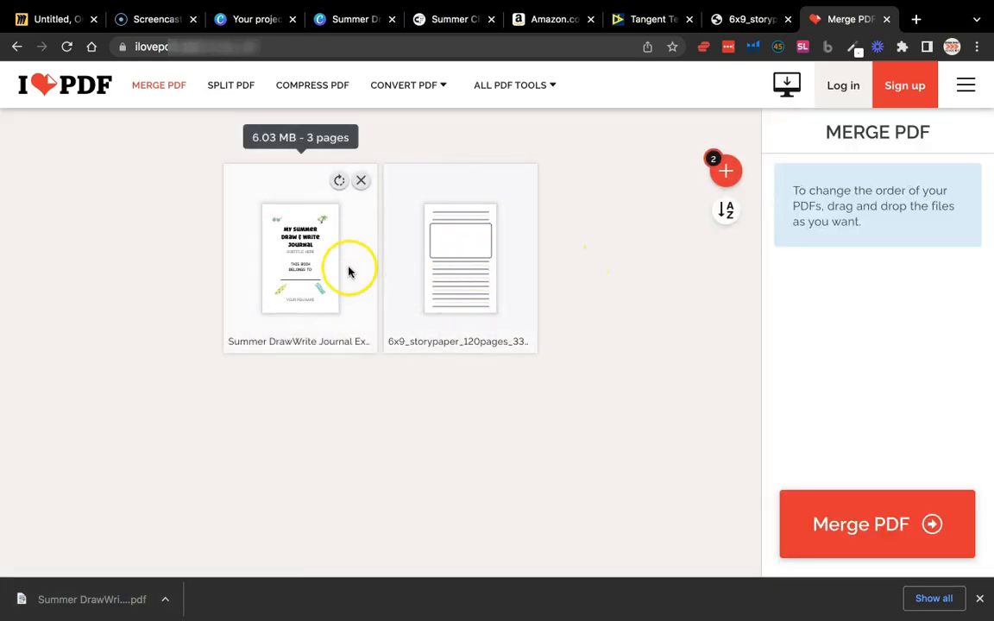
pyautogui.click(899, 514)
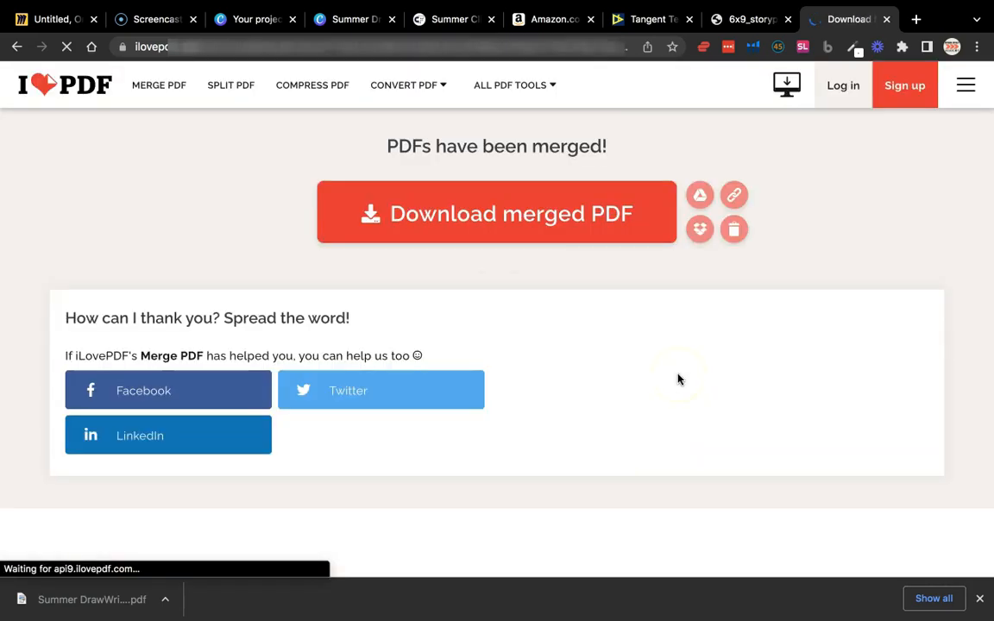
pyautogui.click(95, 599)
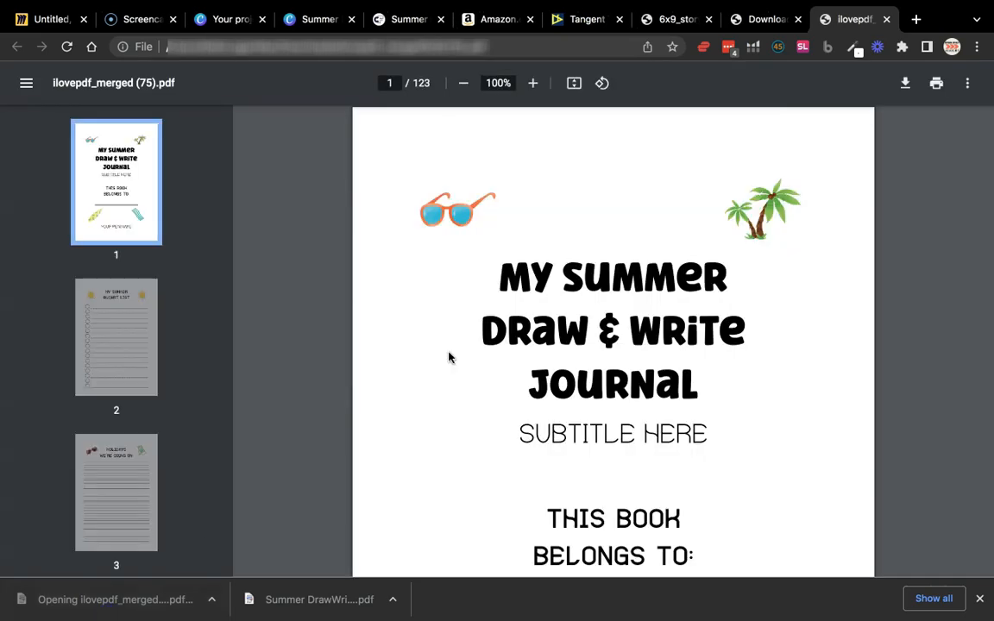
# Review the merged PDF at 50% zoom from the title page through the bucket list and holidays pages
pyautogui.scroll(-3, 449, 357)
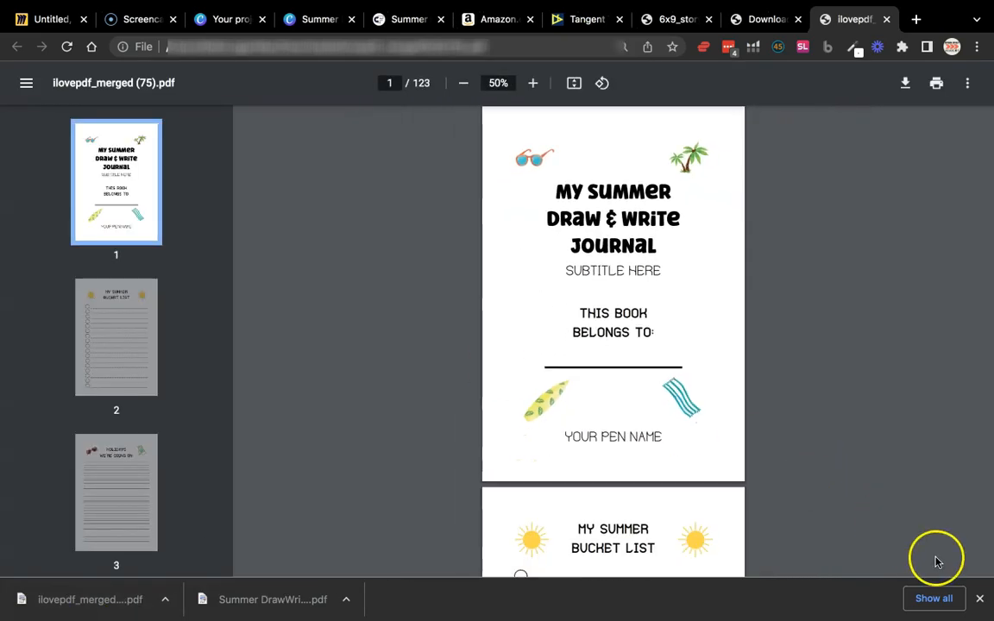
pyautogui.click(977, 597)
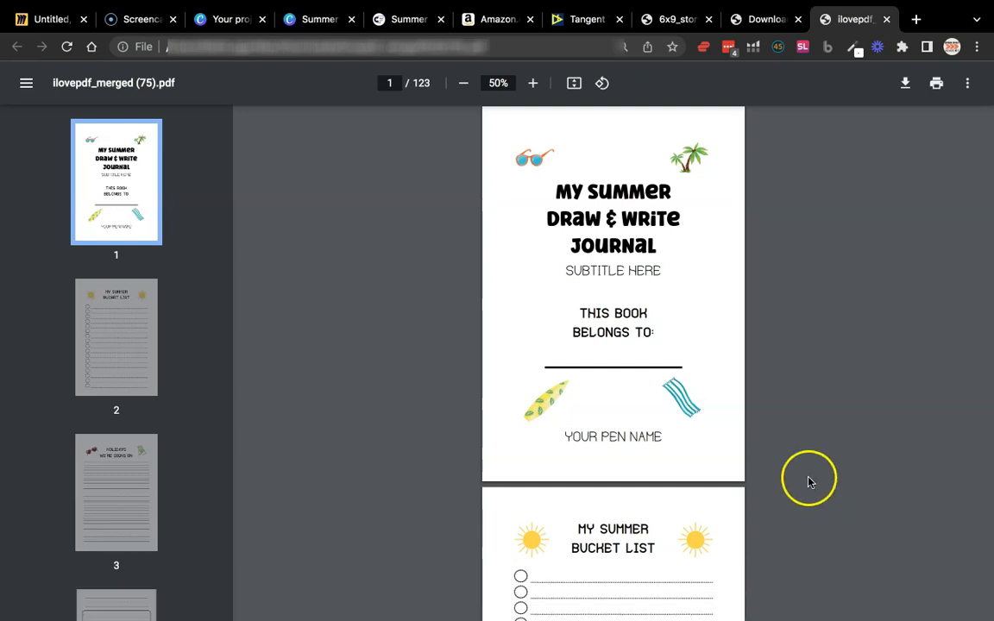
pyautogui.scroll(-5, 733, 352)
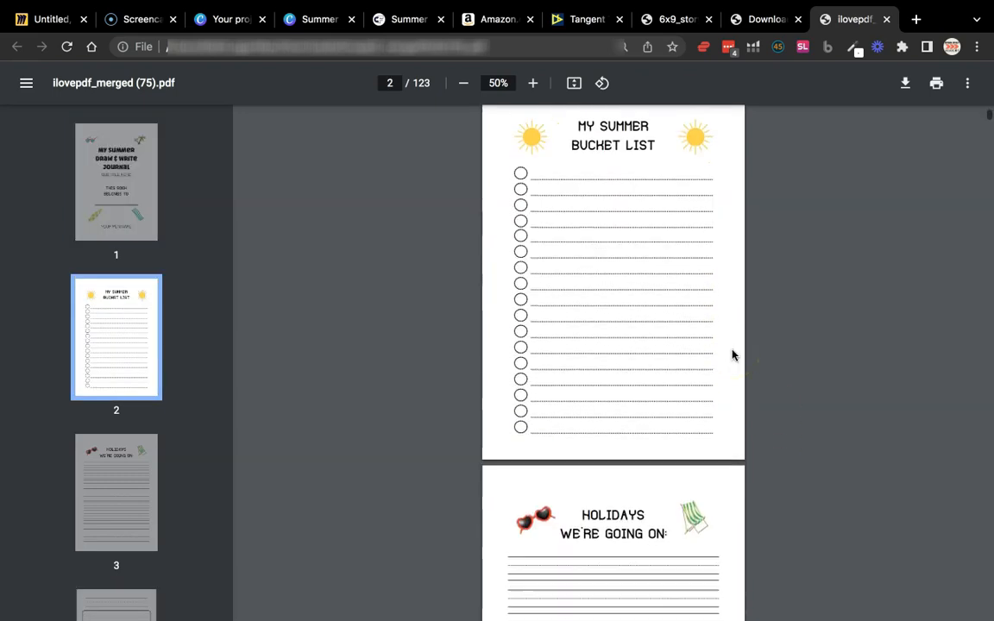
pyautogui.scroll(5, 733, 356)
pyautogui.scroll(-2, 733, 356)
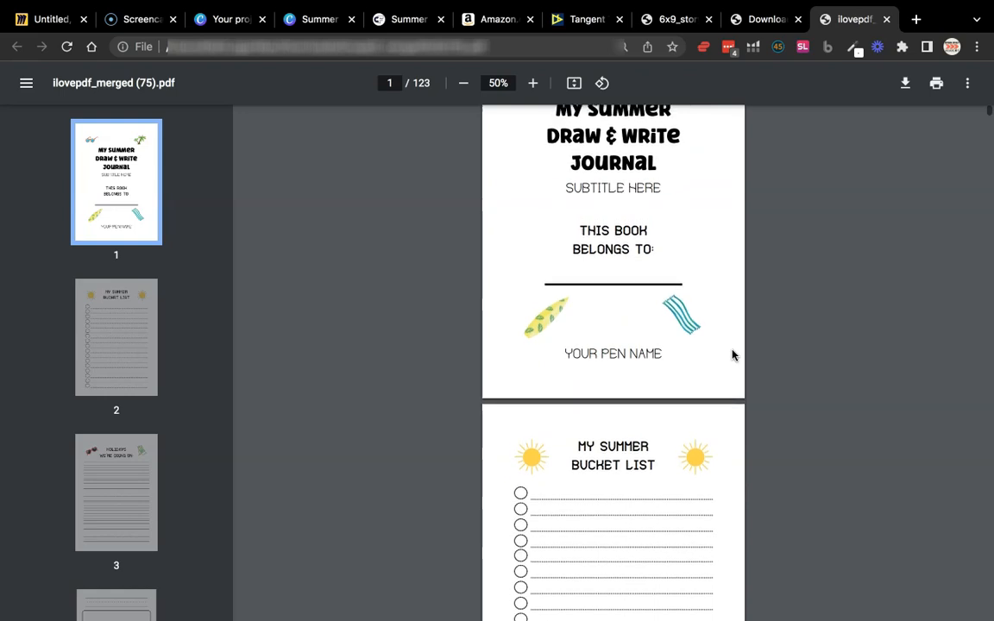
pyautogui.scroll(2, 733, 356)
pyautogui.scroll(-5, 601, 373)
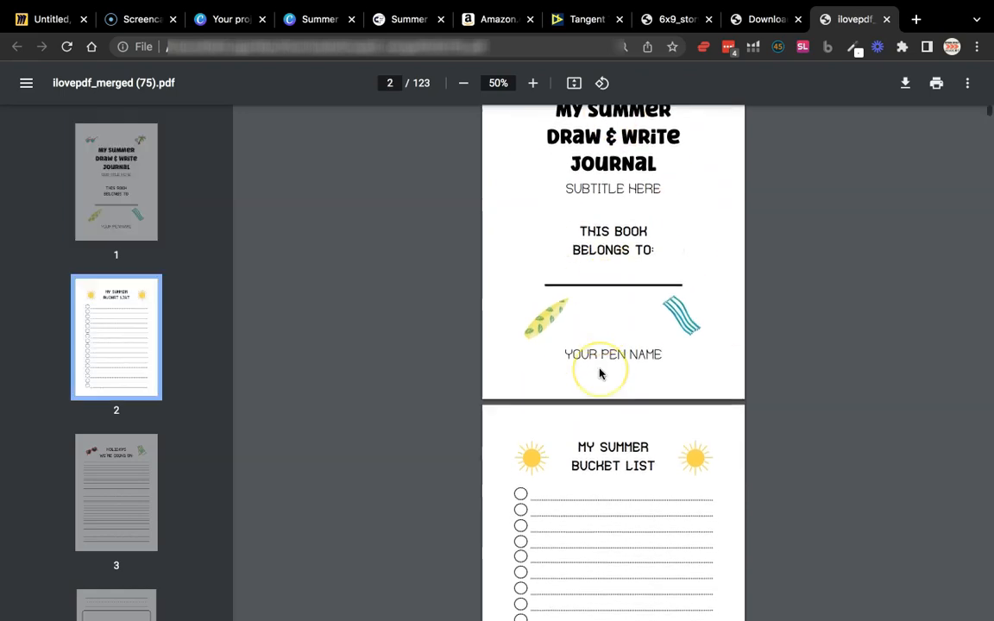
pyautogui.scroll(-2, 611, 335)
pyautogui.scroll(3, 610, 333)
pyautogui.scroll(-3, 615, 346)
pyautogui.scroll(-3, 612, 296)
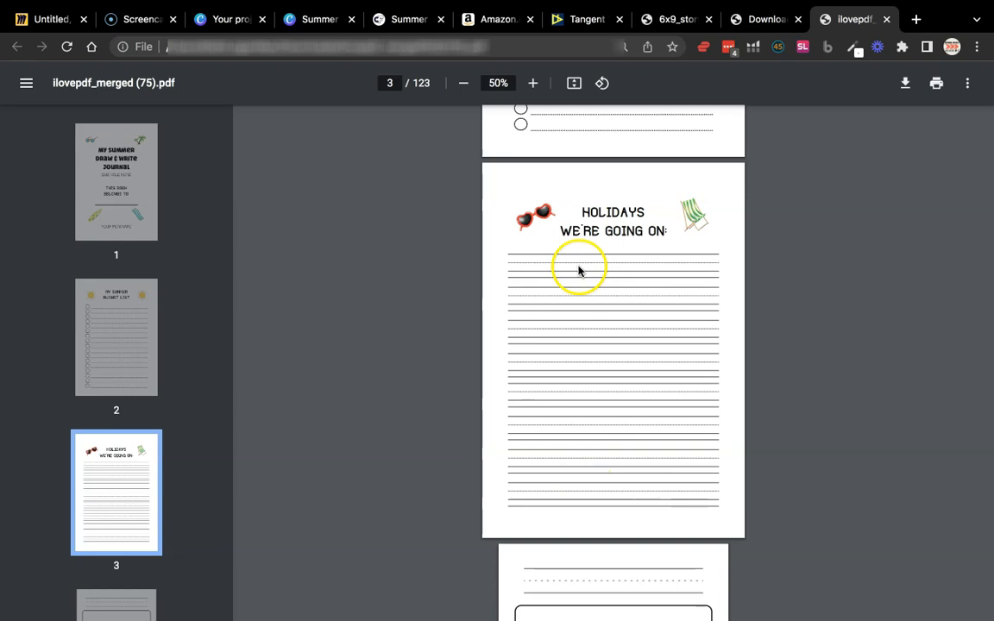
# Switch to the Canva journal design and search the elements for "handwriting lines", limited to graphics
pyautogui.click(319, 19)
pyautogui.click(31, 182)
pyautogui.doubleClick(138, 136)
pyautogui.write('han')
pyautogui.click(122, 198)
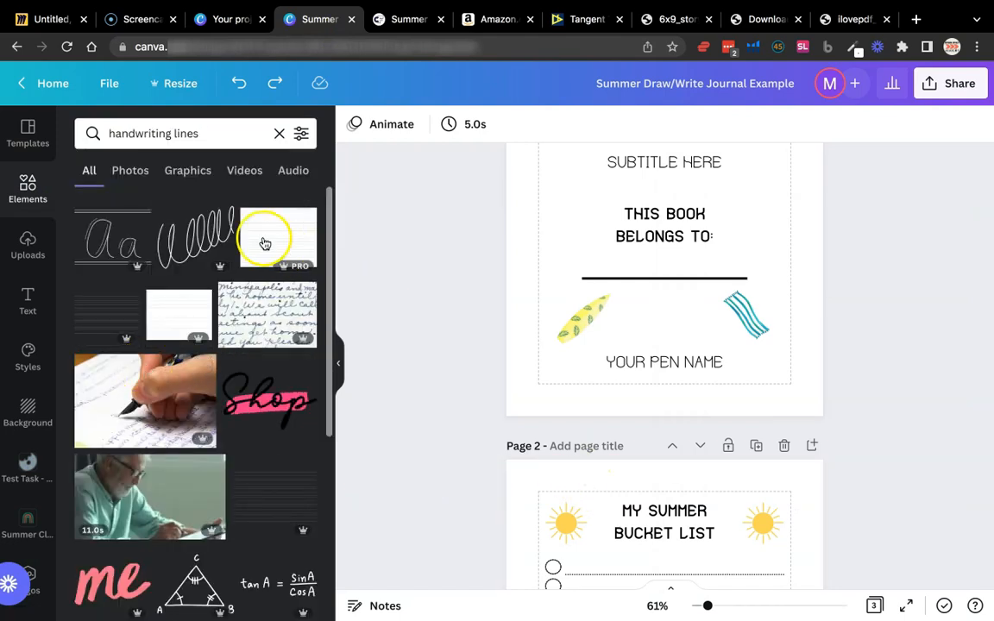
pyautogui.click(183, 172)
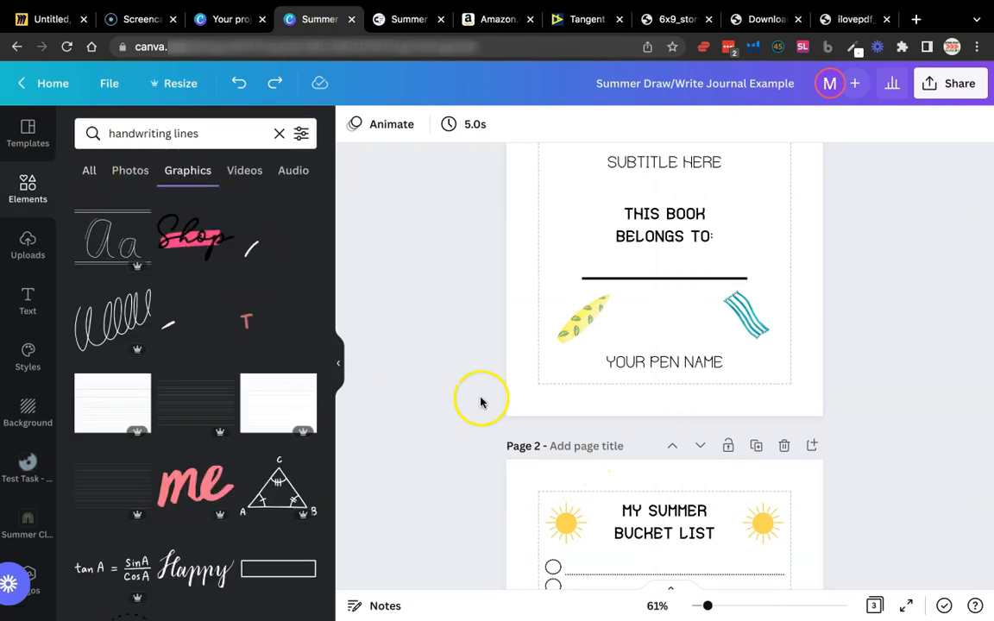
# Duplicate the line under "This Book Belongs To:" on the title page and place the copy parallel and close to it
pyautogui.click(631, 282)
pyautogui.press('super+d')
pyautogui.moveTo(663, 288)
pyautogui.mouseDown()
pyautogui.moveTo(655, 284)
pyautogui.moveTo(663, 290)
pyautogui.mouseUp()
pyautogui.click(686, 306)
pyautogui.click(686, 289)
pyautogui.click(690, 302)
pyautogui.click(690, 288)
pyautogui.press('super+d')
pyautogui.moveTo(693, 295)
pyautogui.mouseDown()
pyautogui.moveTo(681, 298)
pyautogui.moveTo(686, 289)
pyautogui.mouseUp()
pyautogui.keyDown('ctrl'); pyautogui.scroll(5, 686, 292); pyautogui.keyUp('ctrl')
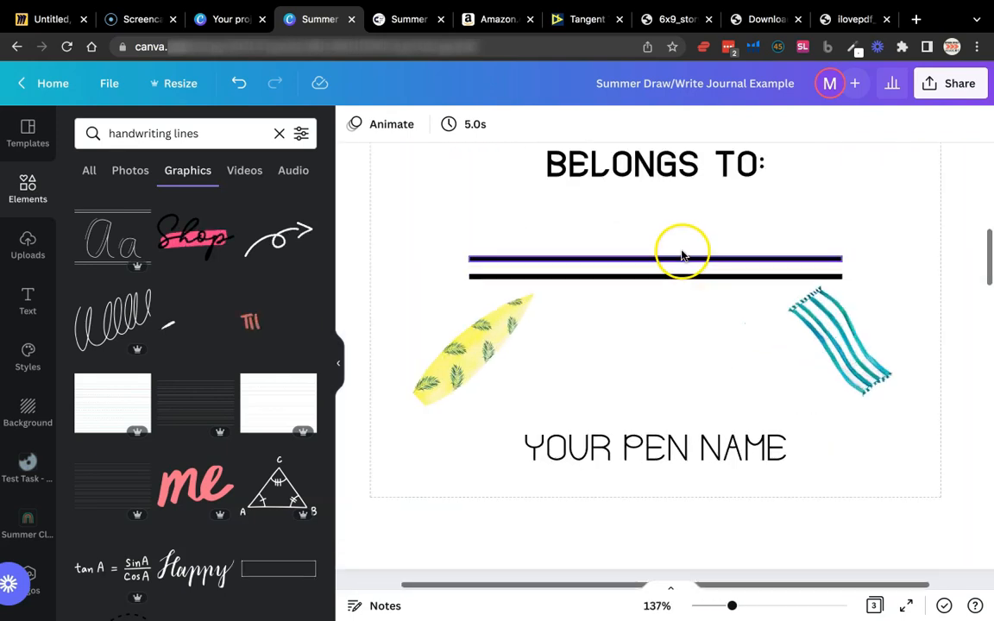
# Add a third parallel line below the two name lines with even spacing, and delete the extra copy
pyautogui.click(681, 278)
pyautogui.moveTo(681, 280); pyautogui.dragTo(681, 333)
pyautogui.click(922, 240)
pyautogui.press('super+d')
pyautogui.moveTo(712, 390); pyautogui.dragTo(713, 258)
pyautogui.click(735, 233)
pyautogui.moveTo(692, 403); pyautogui.dragTo(692, 306)
pyautogui.press('Delete')
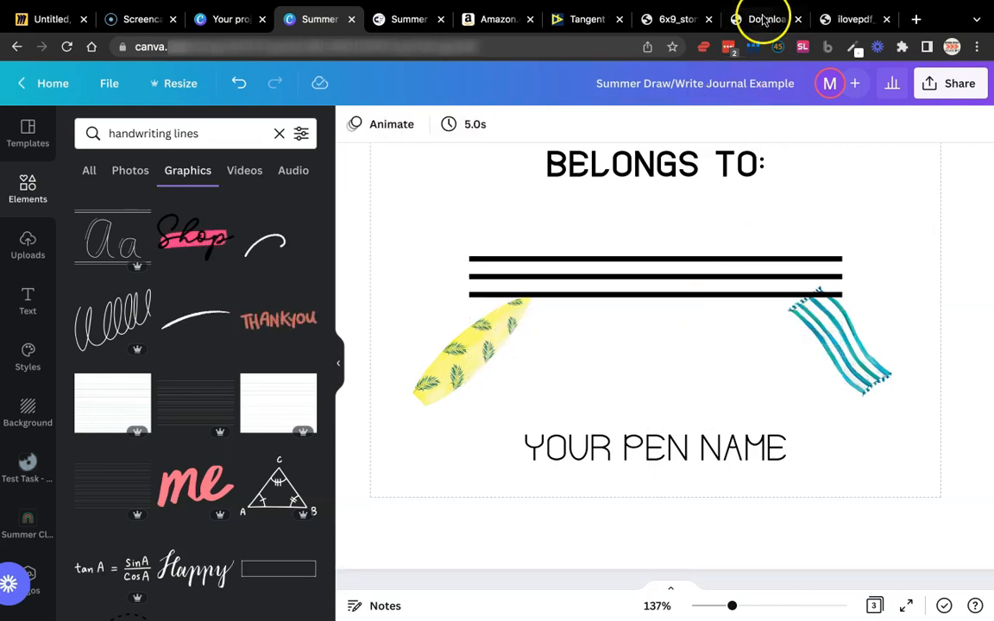
# Compare the holidays page with the first story paper page in the merged PDF, and check the Story Paper trim and bleed settings
pyautogui.click(841, 26)
pyautogui.scroll(-5, 626, 322)
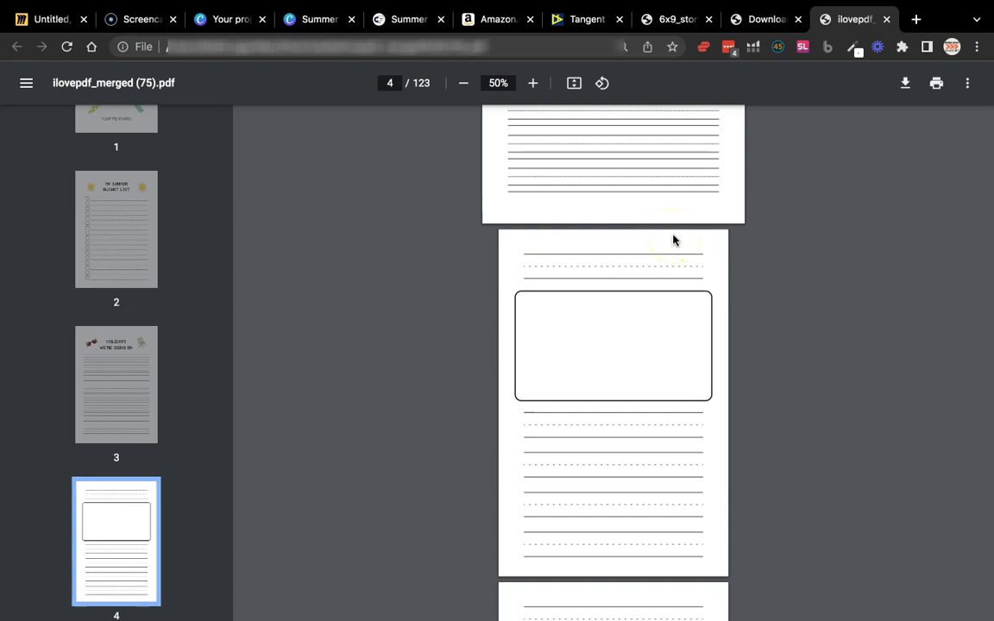
pyautogui.scroll(2, 674, 240)
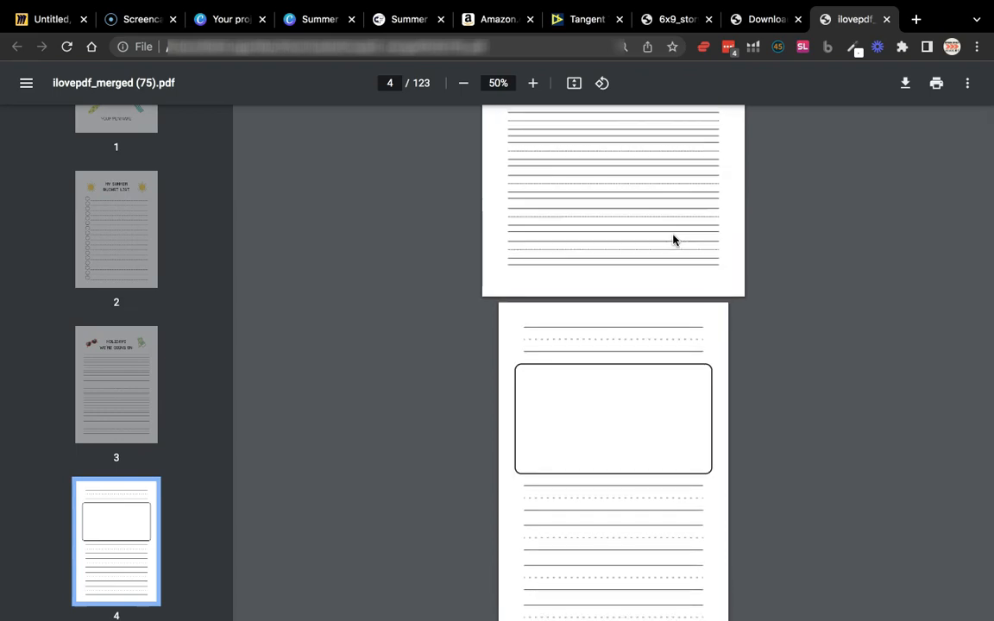
pyautogui.click(582, 22)
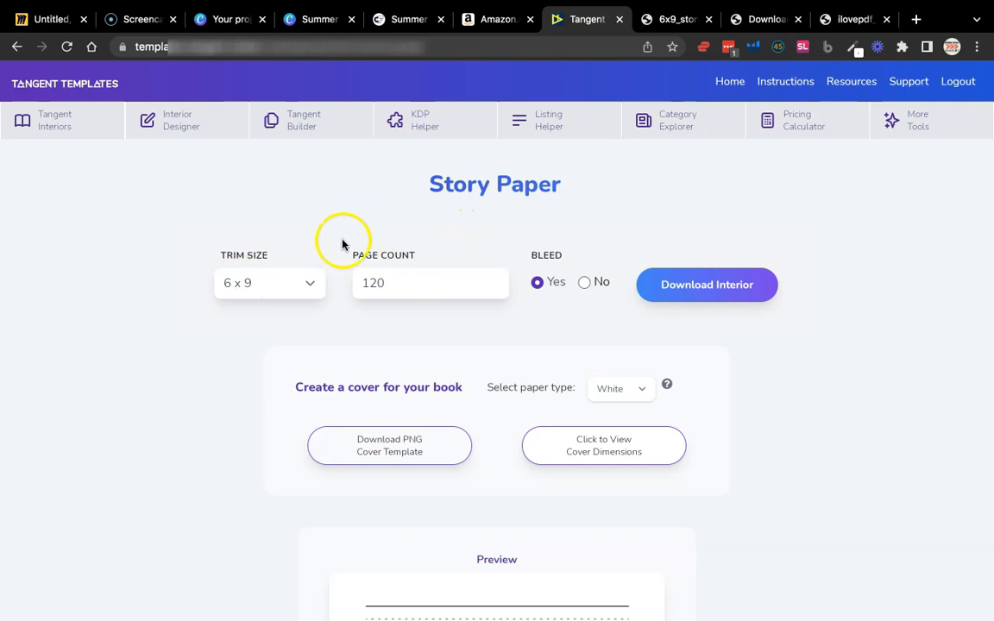
# Switch to the Canva journal design and resize it to a custom size of 6 × 9 in
pyautogui.click(303, 21)
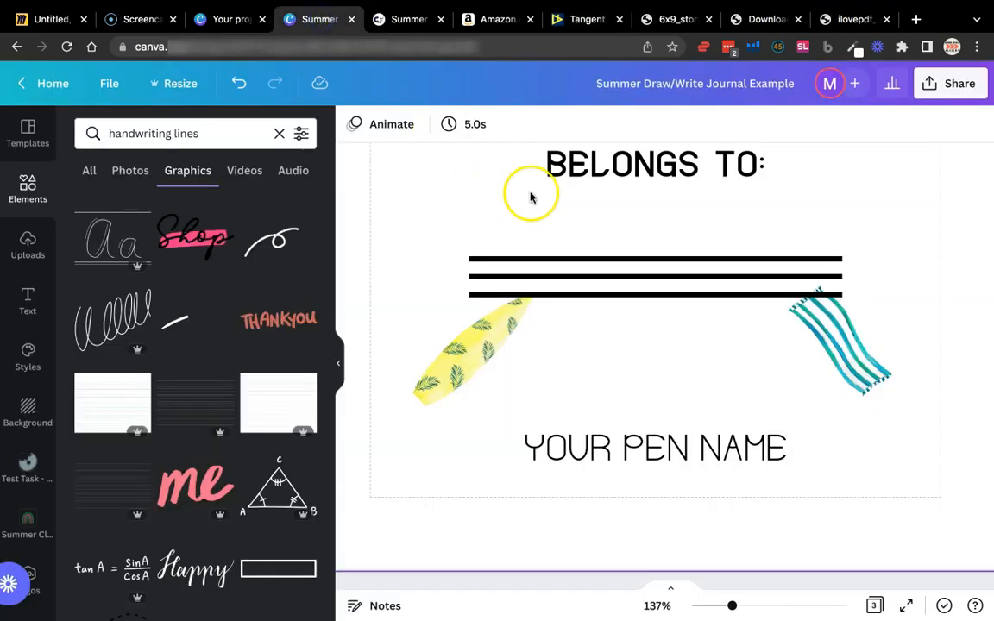
pyautogui.scroll(-2, 531, 198)
pyautogui.scroll(-5, 531, 198)
pyautogui.click(194, 84)
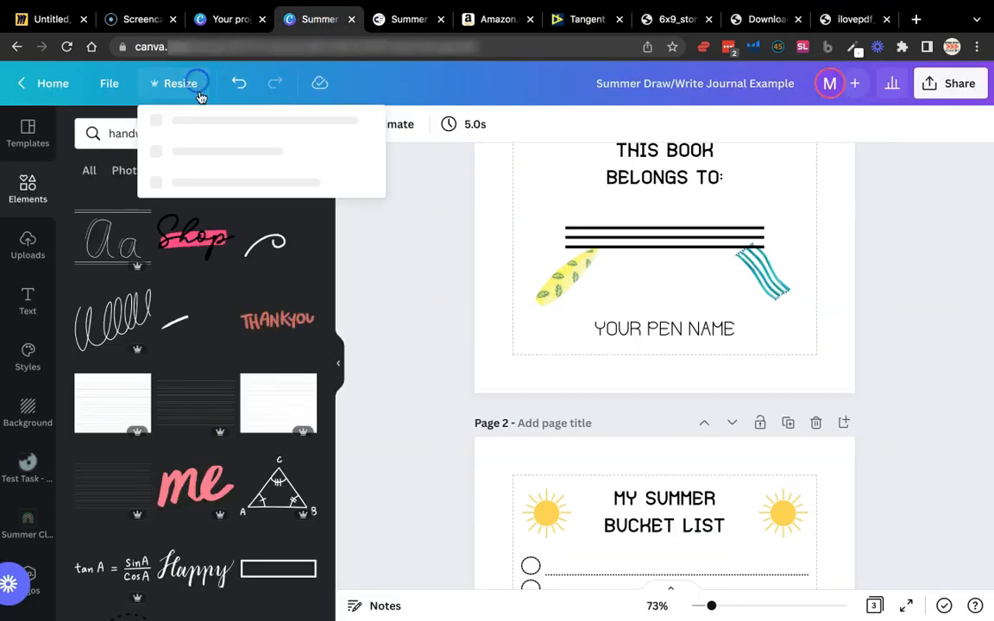
pyautogui.click(213, 215)
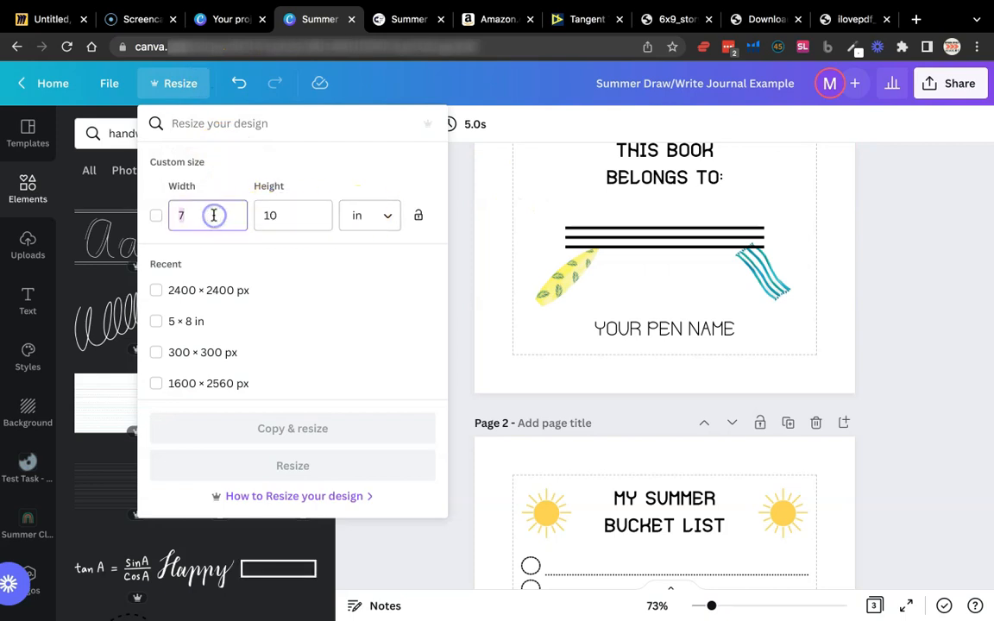
pyautogui.write('6')
pyautogui.click(301, 225)
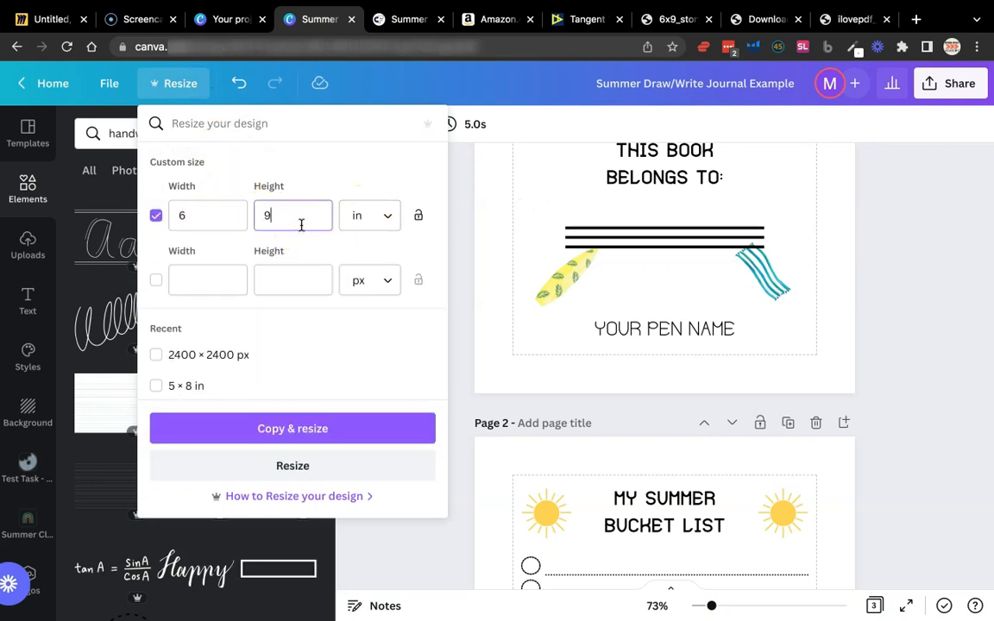
pyautogui.click(369, 241)
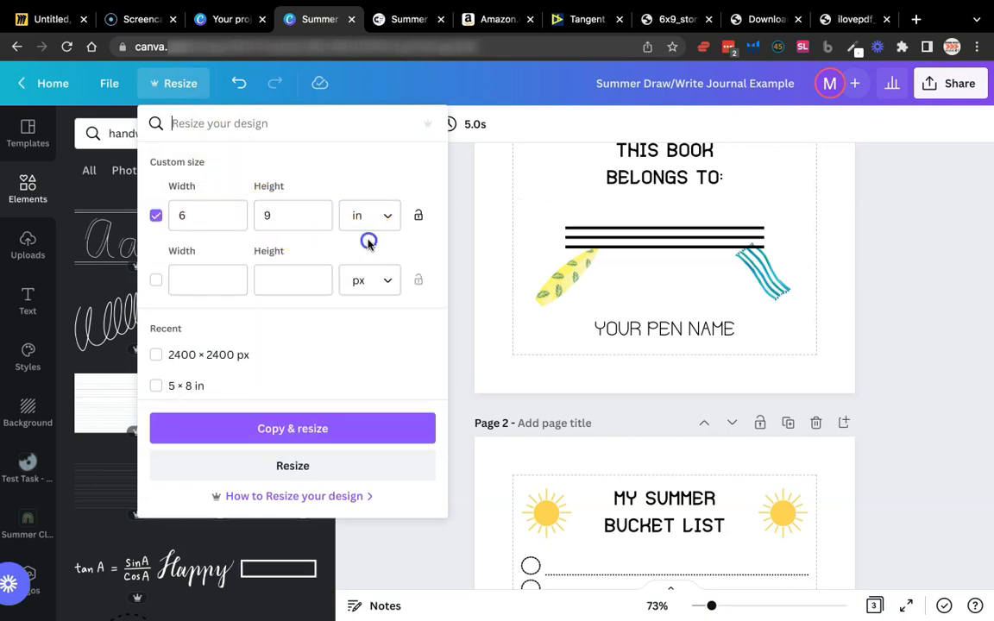
pyautogui.click(312, 463)
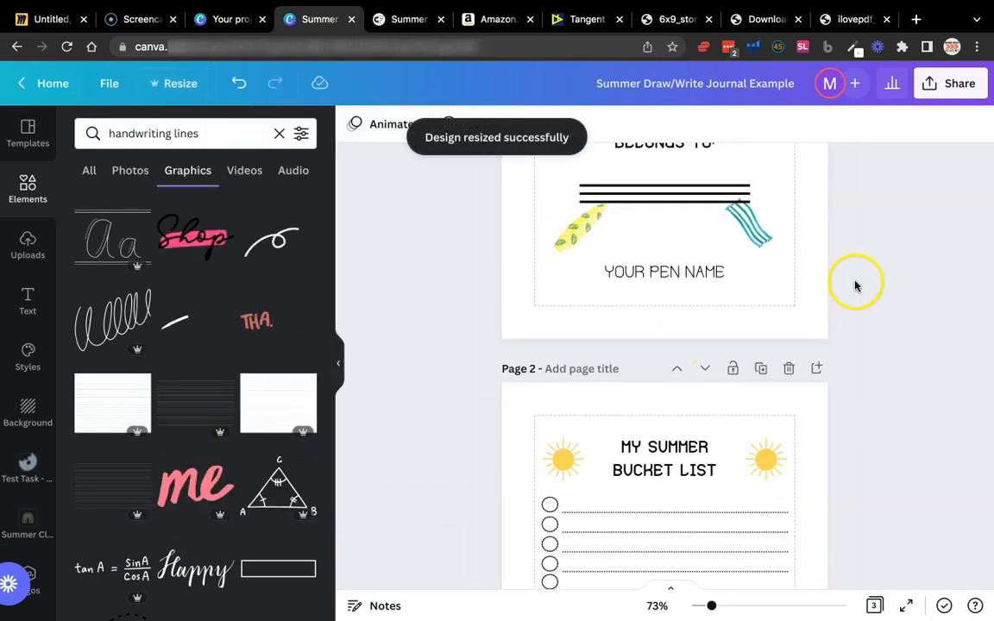
pyautogui.click(189, 82)
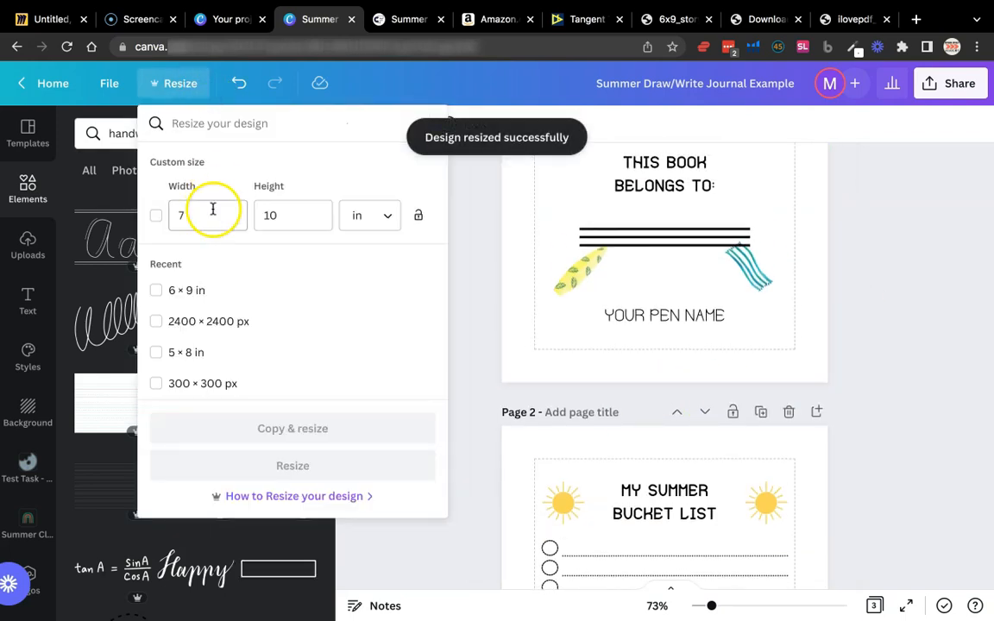
pyautogui.click(810, 259)
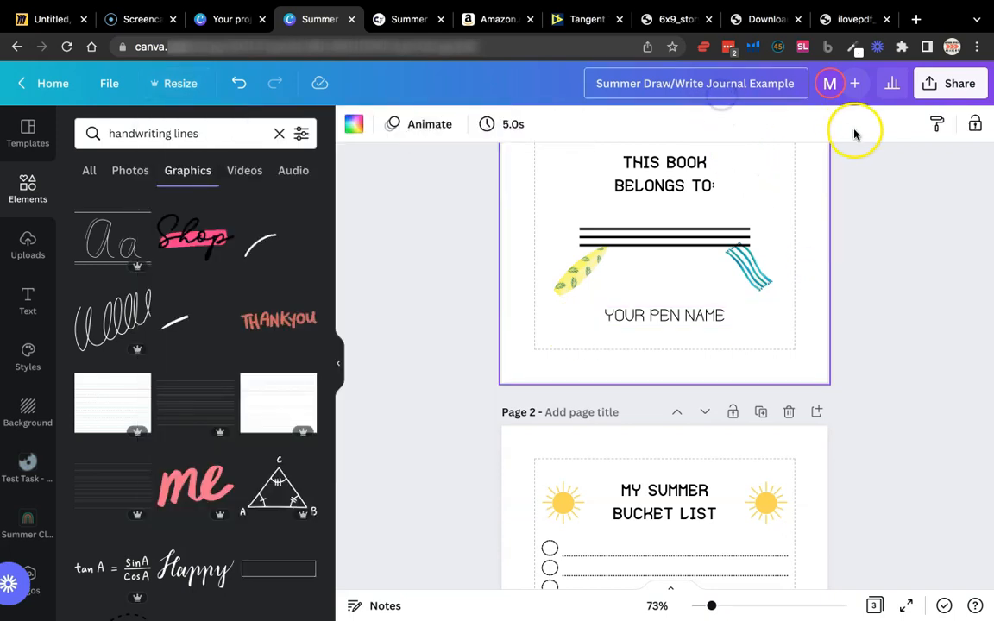
# Download all pages of the resized journal design as a PDF
pyautogui.click(952, 83)
pyautogui.click(780, 457)
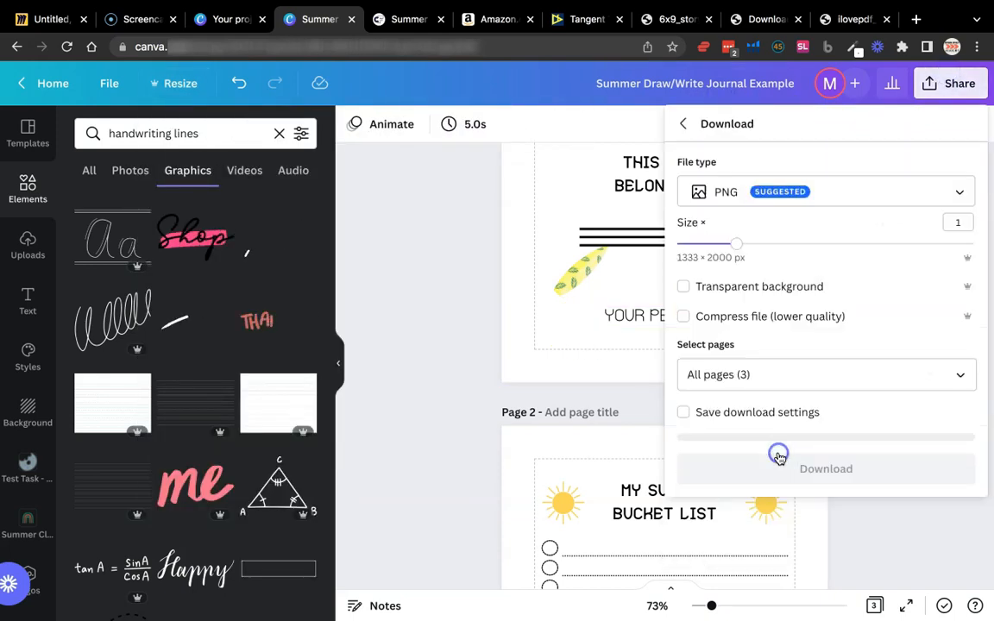
pyautogui.click(774, 192)
pyautogui.click(716, 311)
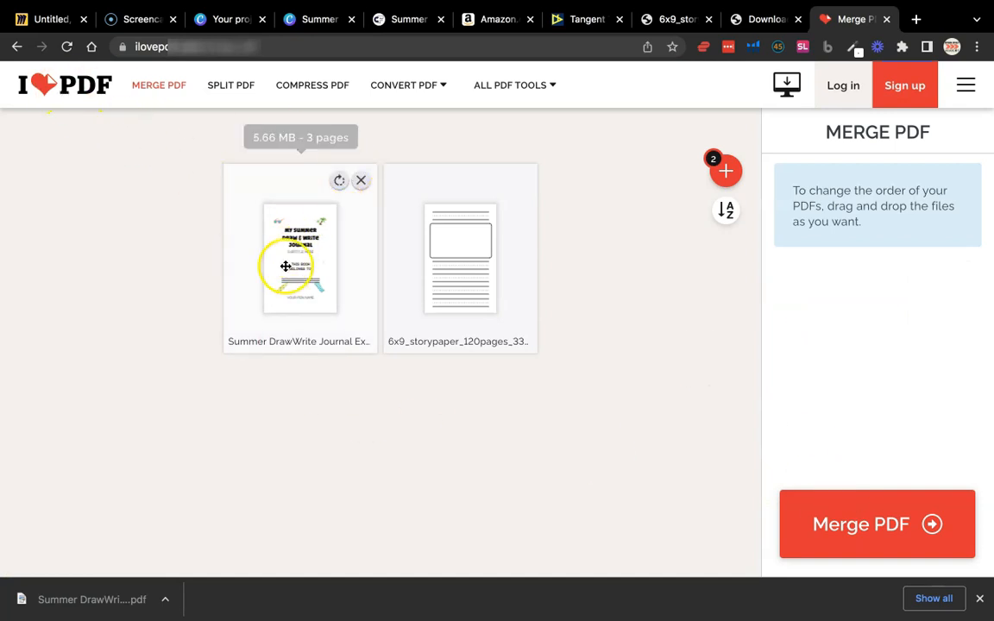
# Merge the journal PDF with the 6x9 story paper PDF in iLovePDF, journal first, and download the merged file
pyautogui.click(964, 518)
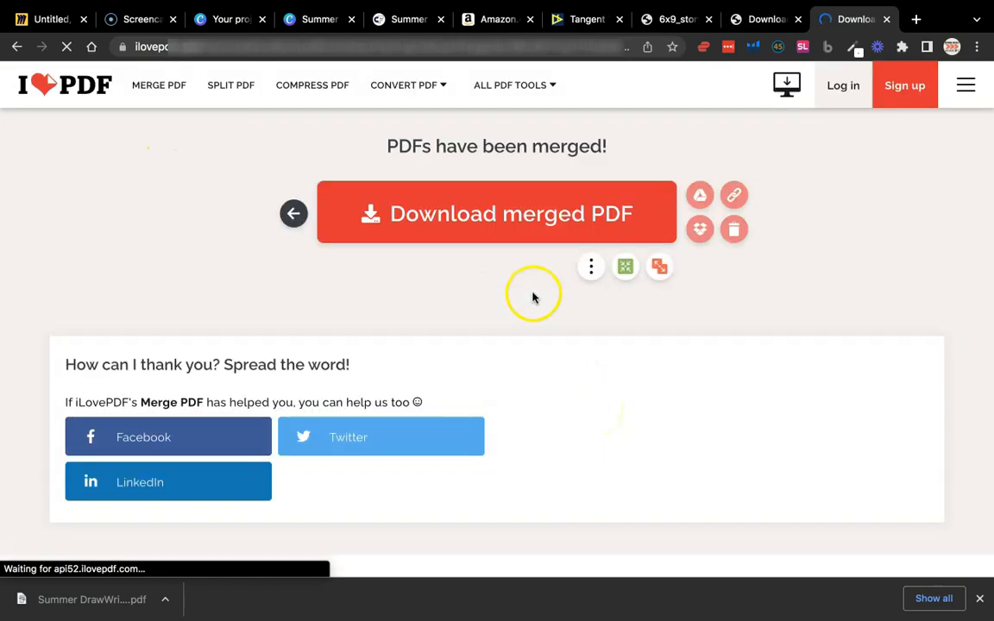
pyautogui.click(482, 222)
# Review the new merged PDF from the title page into the story paper pages, comparing the page sizes
pyautogui.scroll(-3, 566, 351)
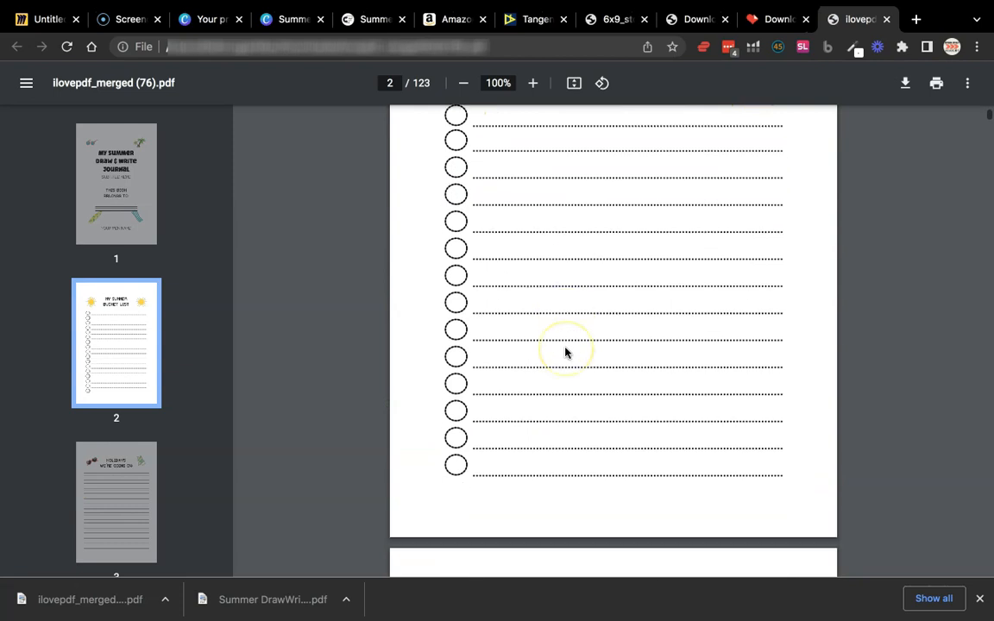
pyautogui.scroll(-4, 566, 350)
pyautogui.scroll(-5, 566, 351)
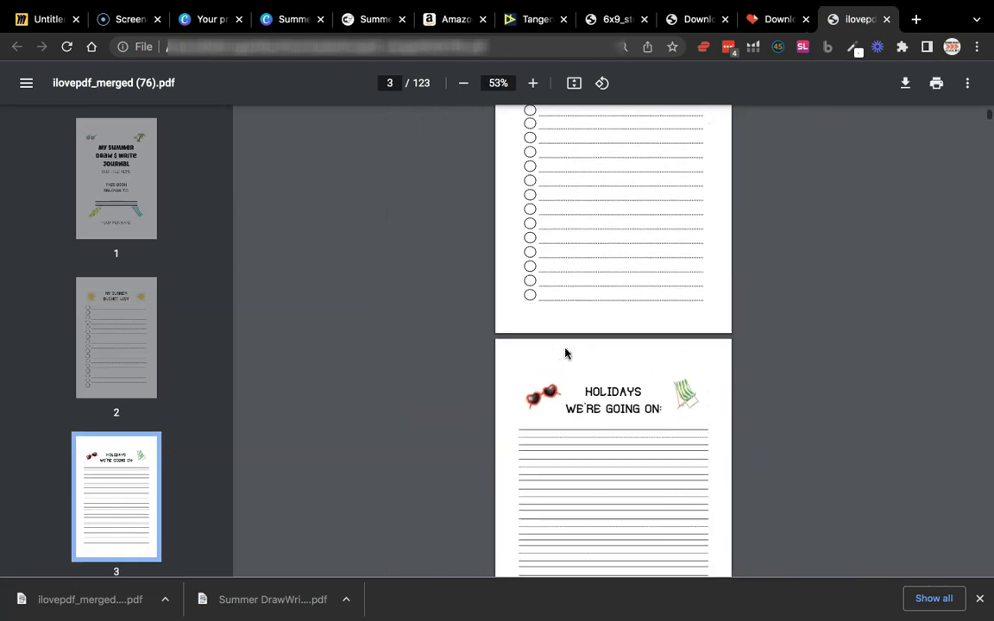
pyautogui.scroll(1, 536, 355)
pyautogui.scroll(5, 727, 339)
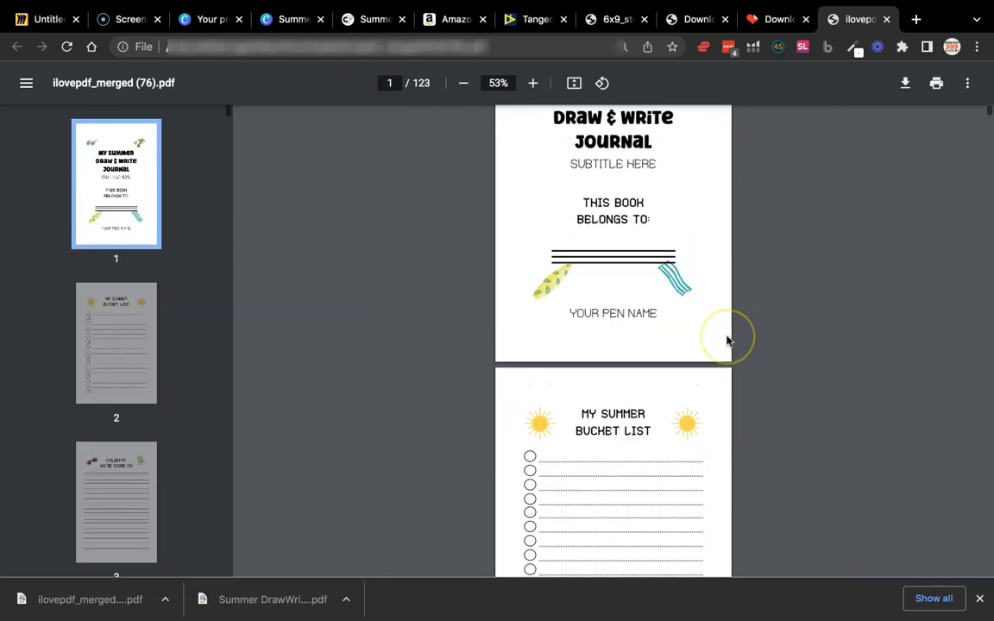
pyautogui.scroll(-3, 726, 339)
pyautogui.scroll(3, 726, 339)
pyautogui.scroll(-12, 727, 339)
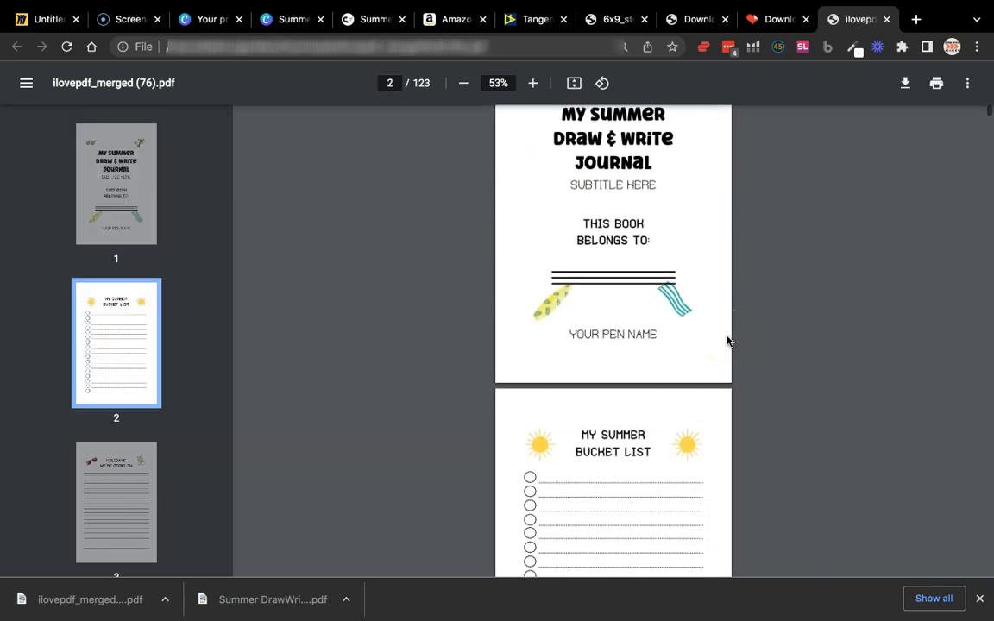
pyautogui.scroll(-20, 728, 341)
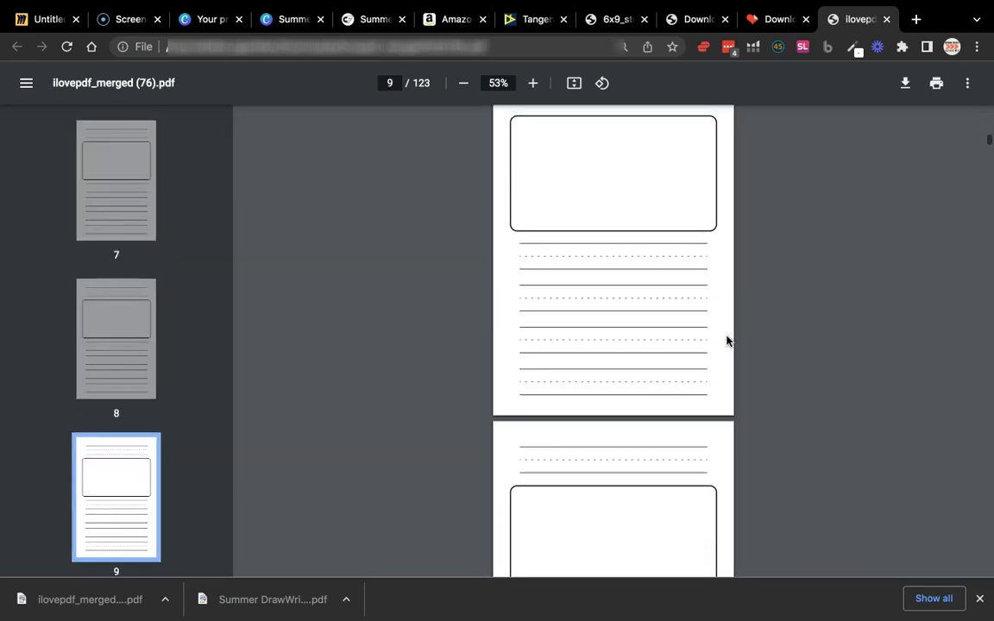
pyautogui.scroll(20, 728, 339)
pyautogui.click(870, 431)
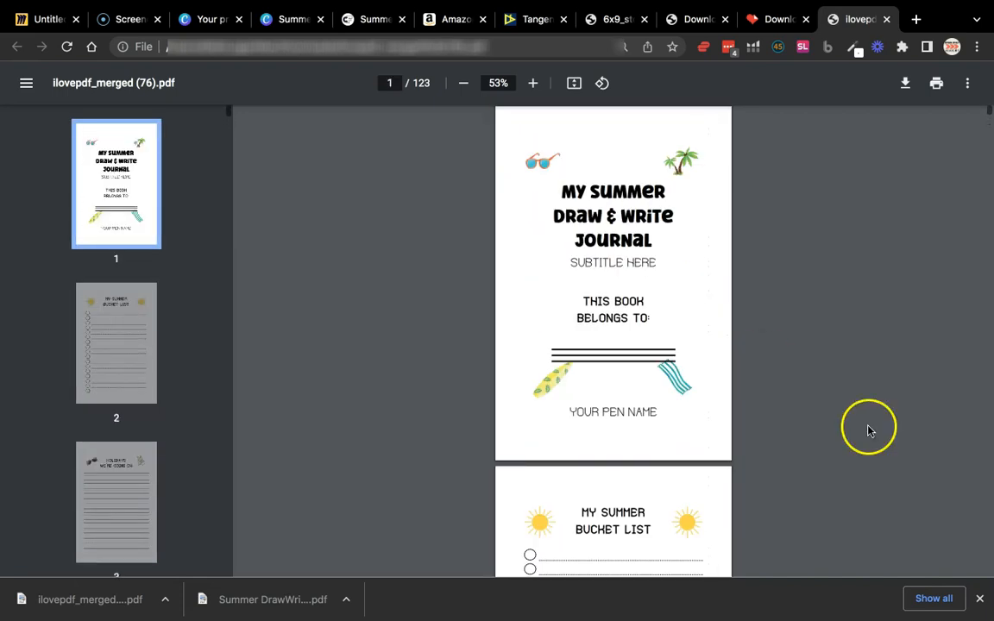
pyautogui.click(982, 601)
pyautogui.scroll(-1, 737, 469)
pyautogui.scroll(1, 690, 346)
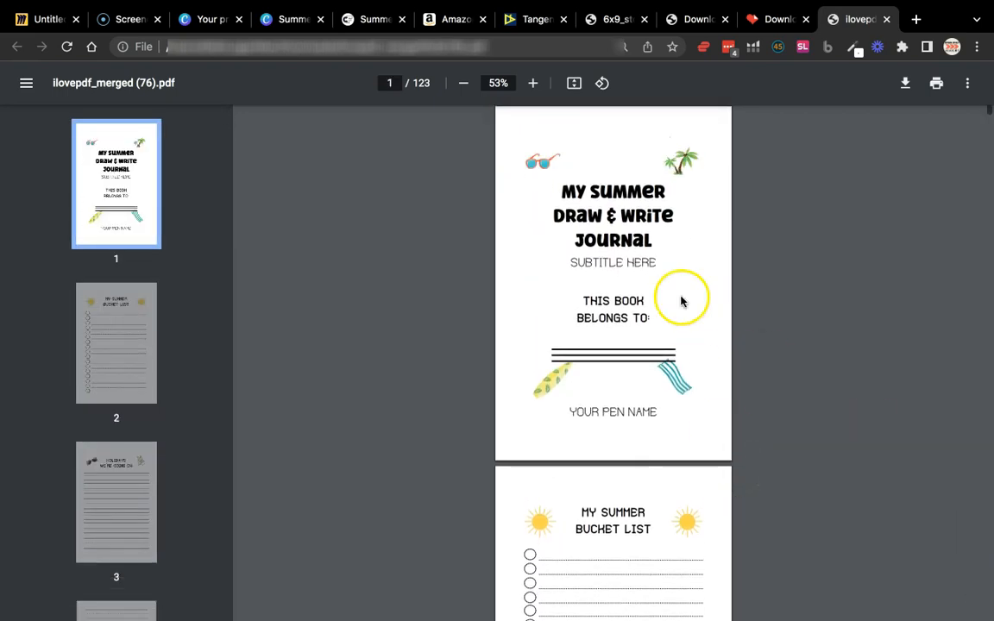
pyautogui.scroll(-5, 659, 390)
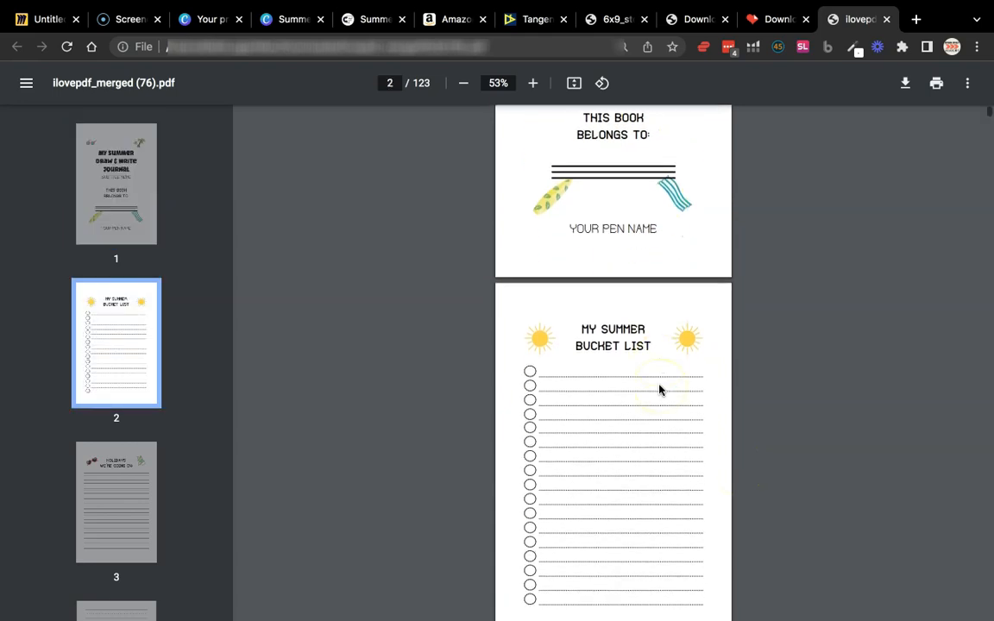
# View the separate 6x9 story paper PDF and the earlier iLovePDF merge result page
pyautogui.click(609, 26)
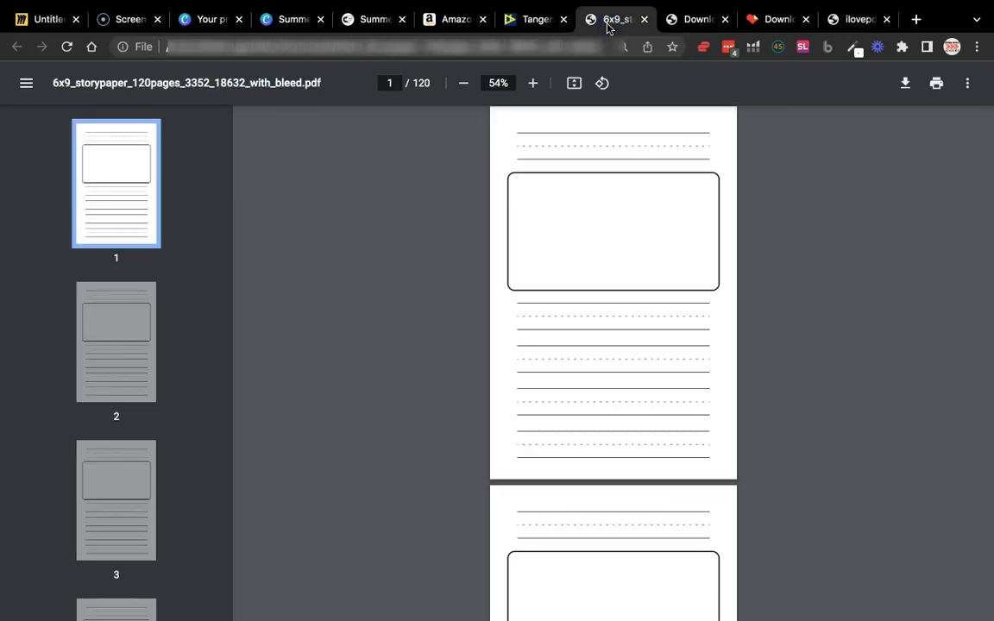
pyautogui.click(675, 21)
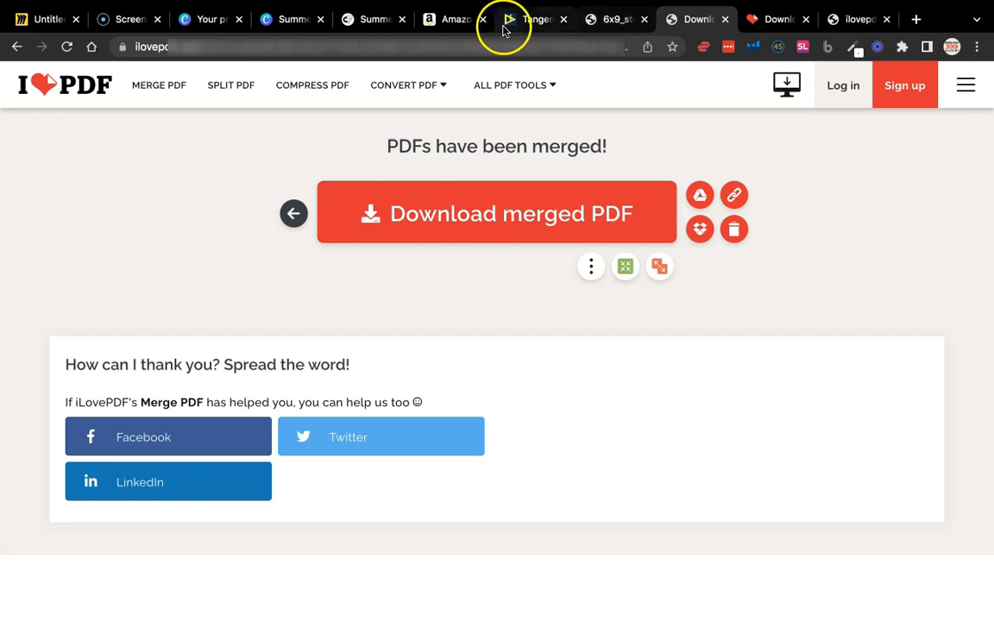